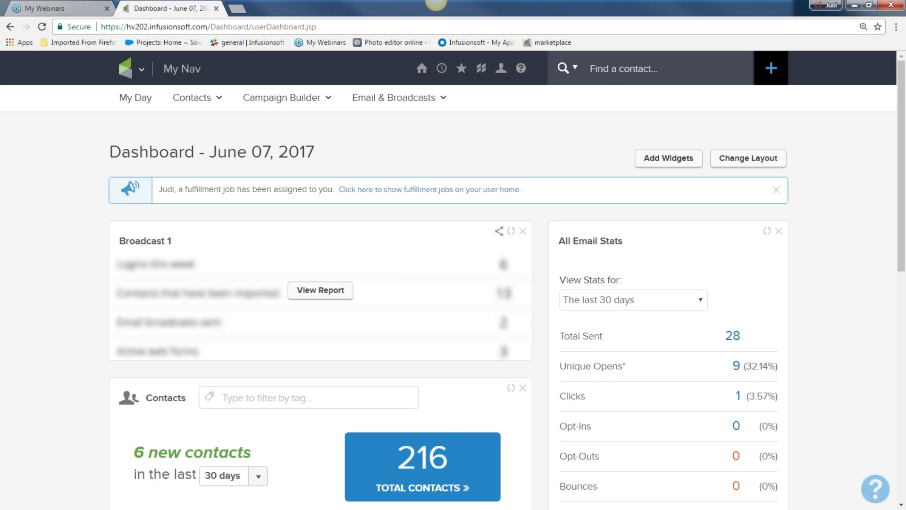
Step: Start a new email broadcast from the Marketing area's Email & Broadcasts page
left_click(128, 71)
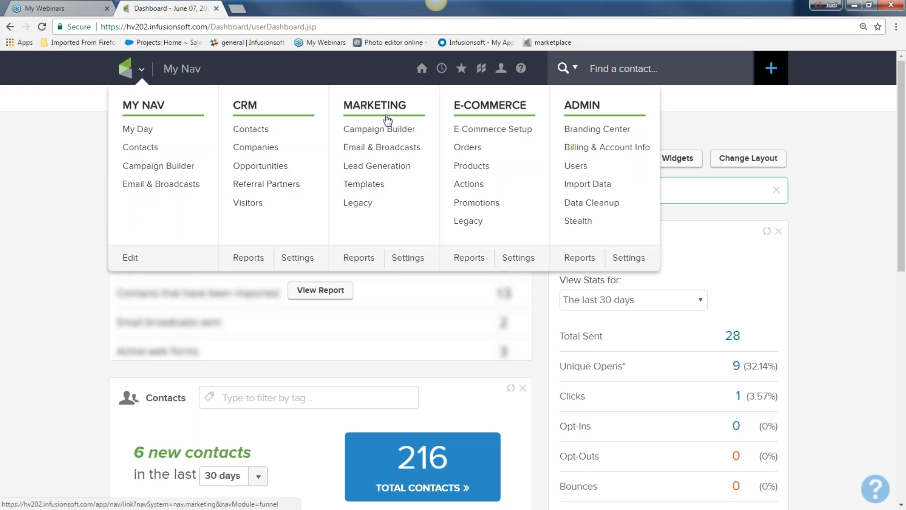
left_click(387, 150)
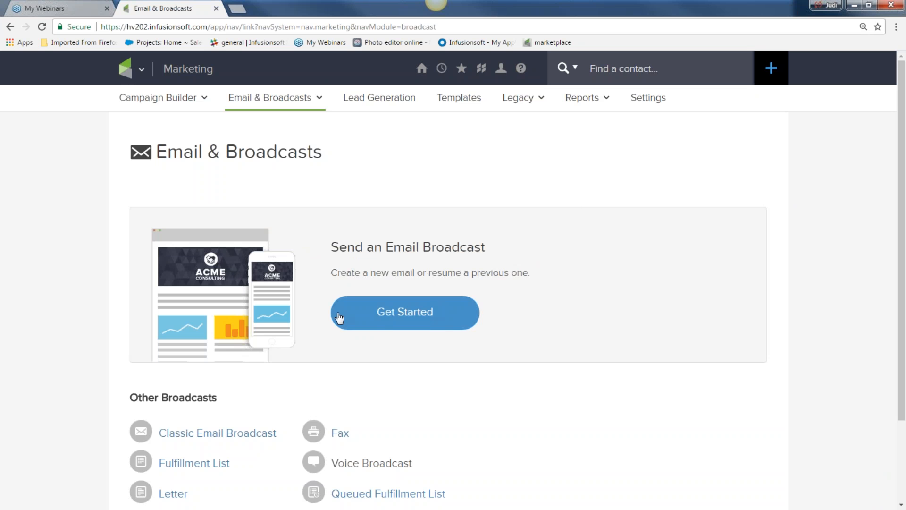
left_click(423, 319)
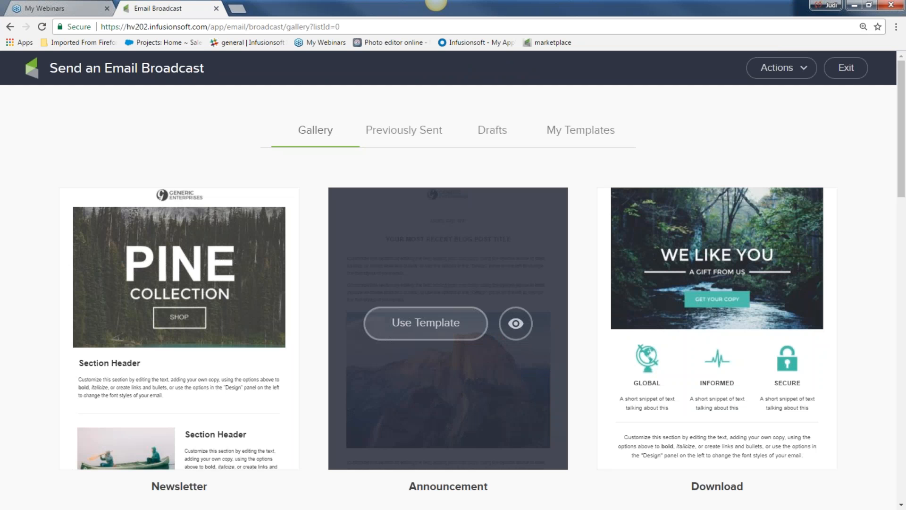
key("ctrl+minus")
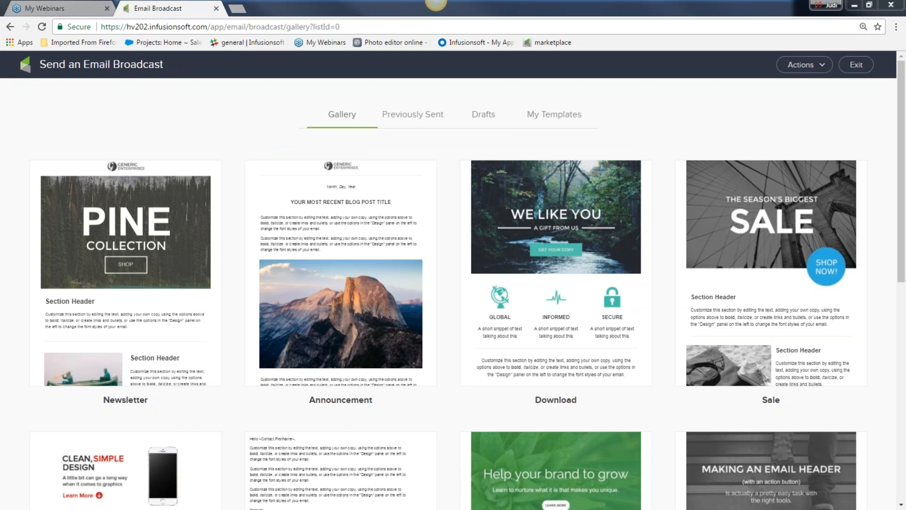
mouse_move(378, 104)
left_mouse_down()
mouse_move(347, 86)
mouse_move(295, 107)
mouse_move(377, 116)
mouse_move(371, 104)
left_mouse_up()
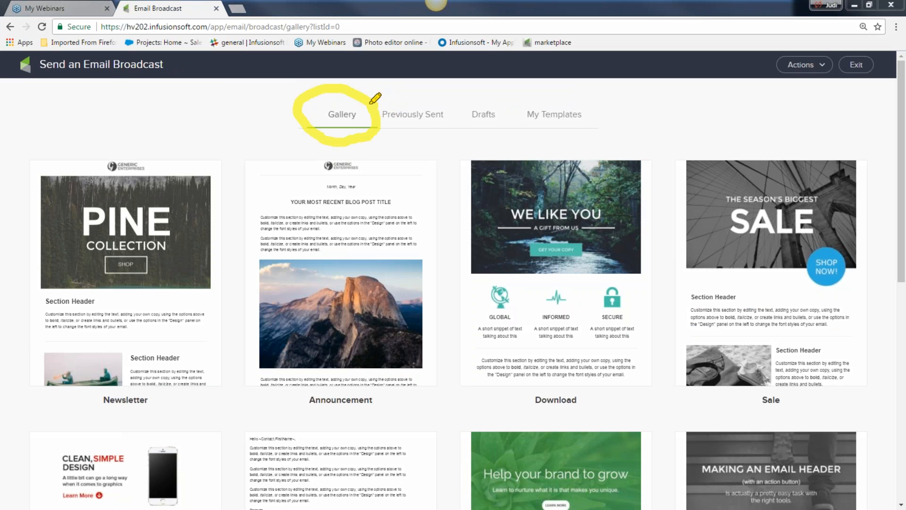
mouse_move(816, 45)
left_mouse_down()
mouse_move(786, 86)
mouse_move(802, 48)
left_mouse_up()
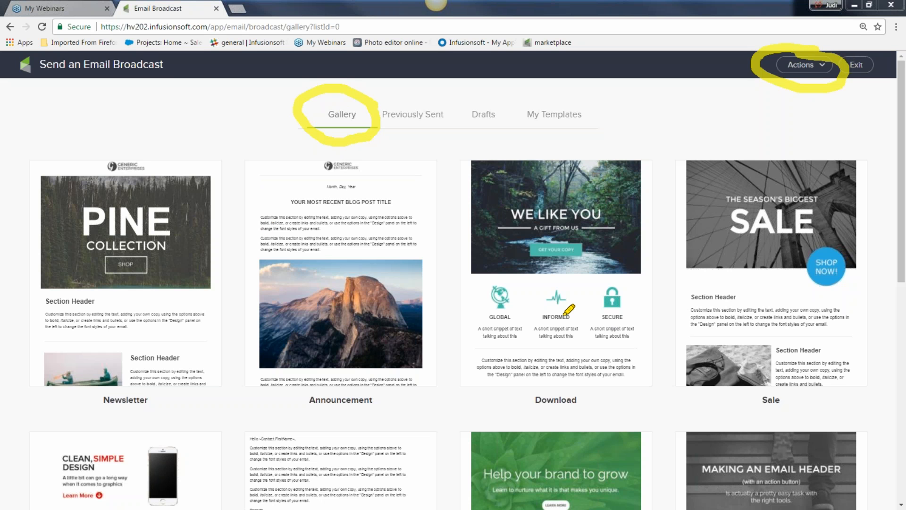
mouse_move(460, 101)
left_mouse_down()
mouse_move(426, 97)
mouse_move(405, 150)
mouse_move(457, 103)
mouse_move(467, 121)
left_mouse_up()
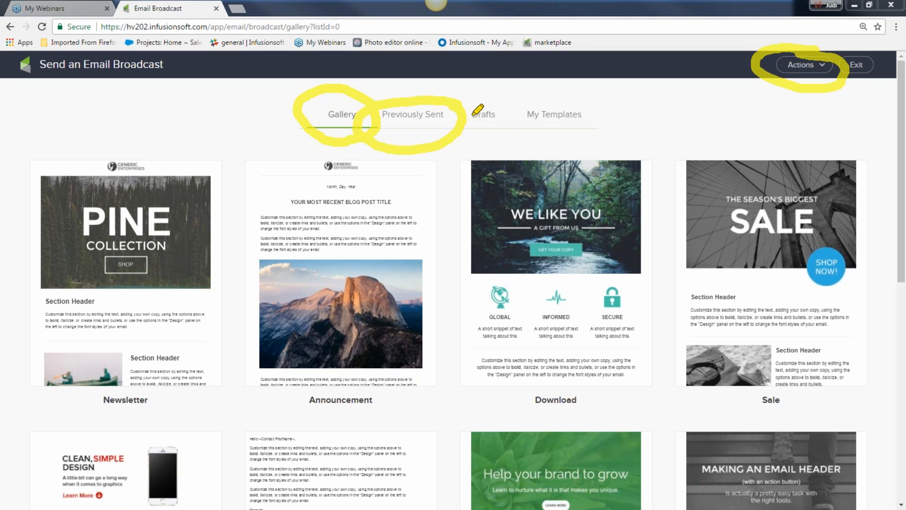
mouse_move(487, 92)
left_mouse_down()
mouse_move(452, 107)
mouse_move(507, 102)
mouse_move(489, 93)
left_mouse_up()
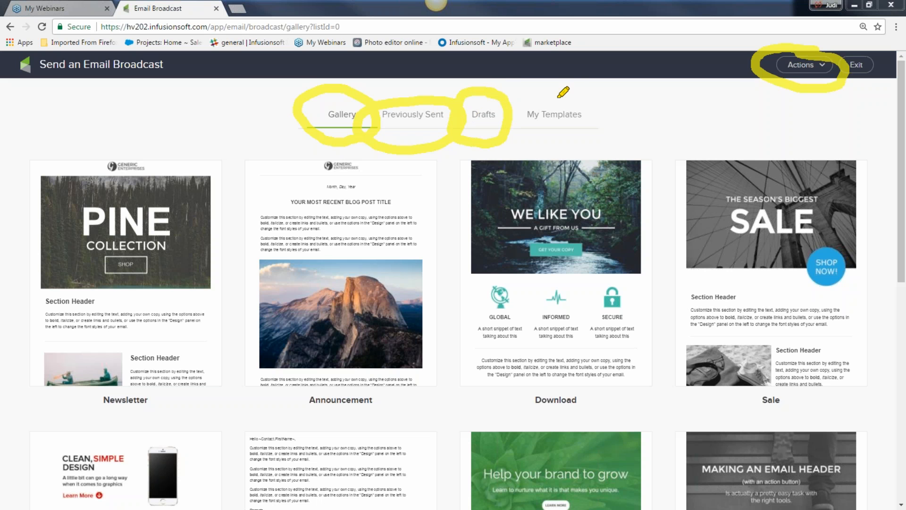
mouse_move(572, 94)
left_mouse_down()
mouse_move(502, 117)
mouse_move(572, 98)
left_mouse_up()
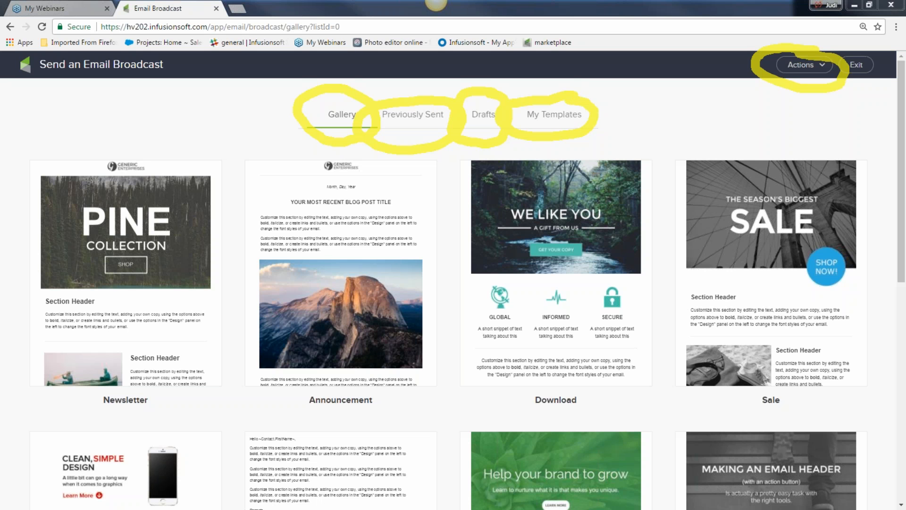
key("Escape")
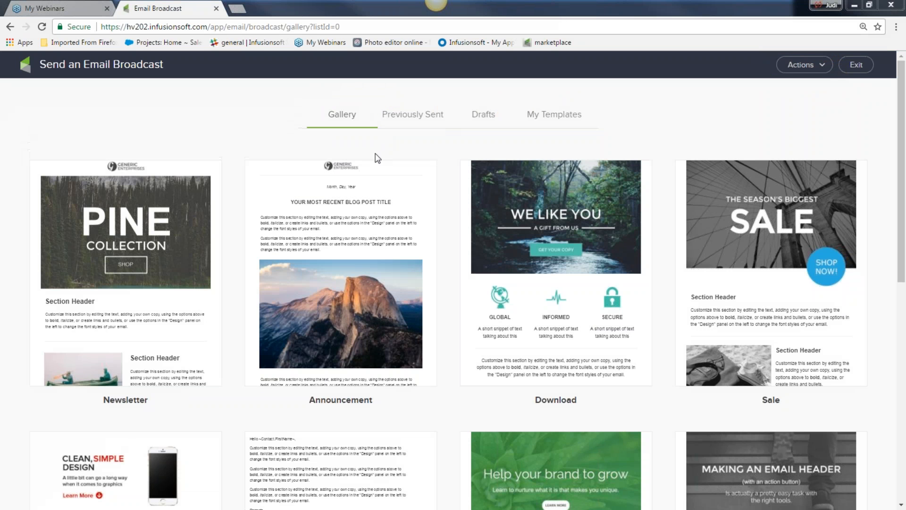
Step: Preview the "A Simple Call To Action" gallery template with the airplane banner and use it for the broadcast
mouse_move(305, 287)
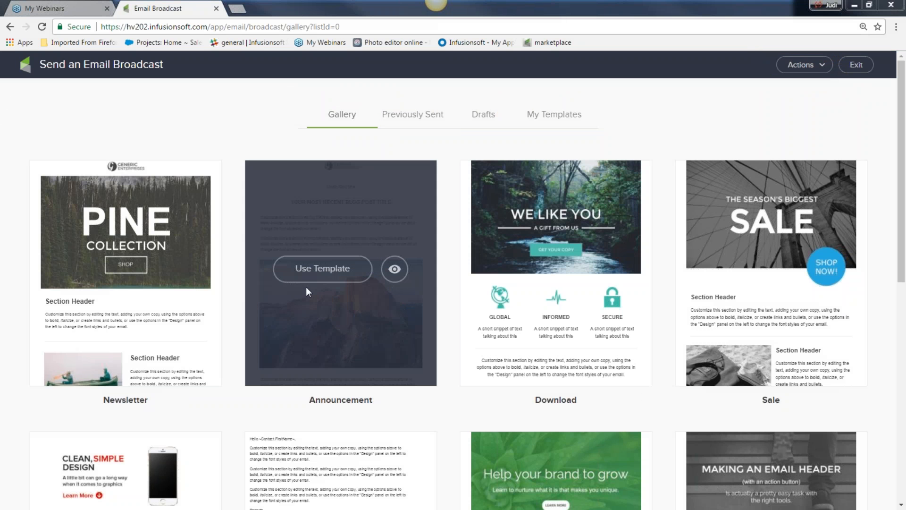
left_click_drag(896, 253, 896, 373)
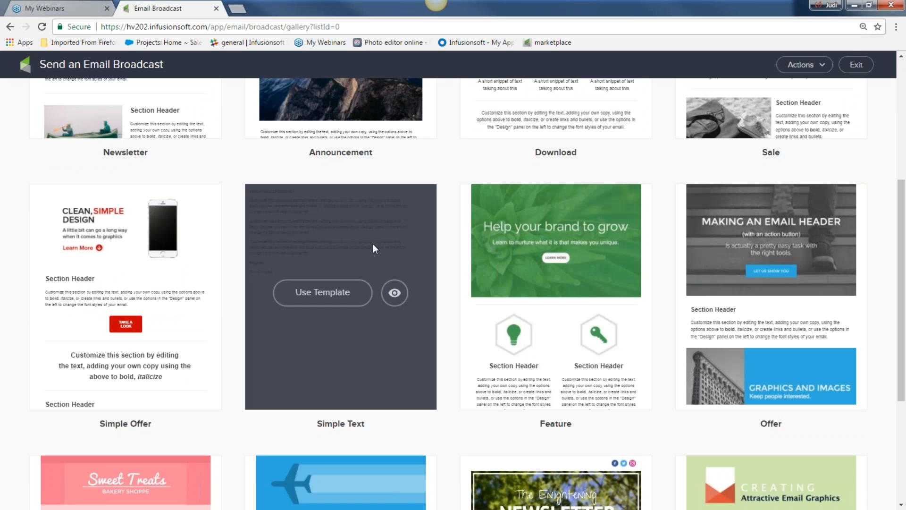
scroll(497, 253, "down", 3)
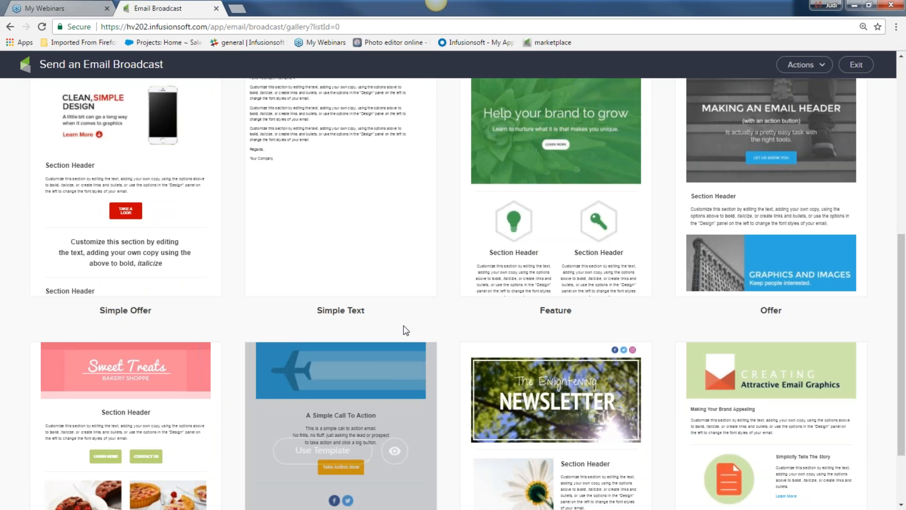
scroll(373, 349, "down", 1)
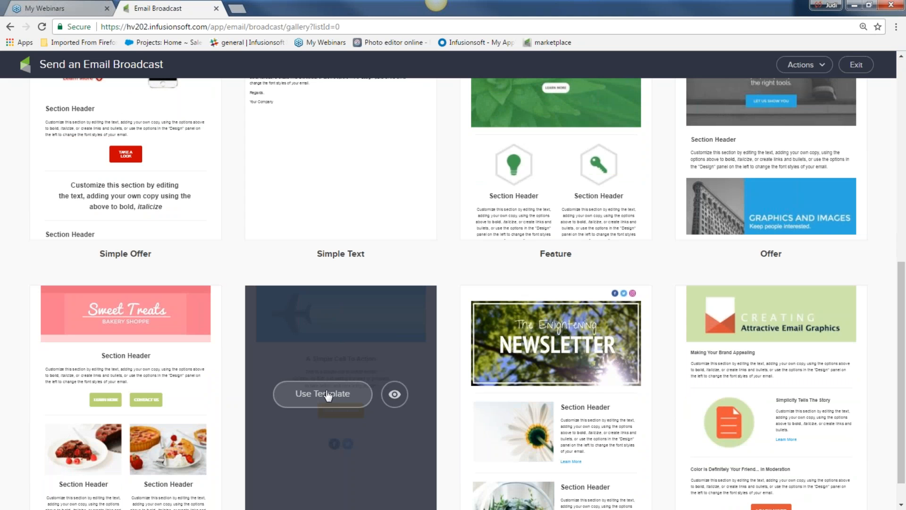
left_click(394, 396)
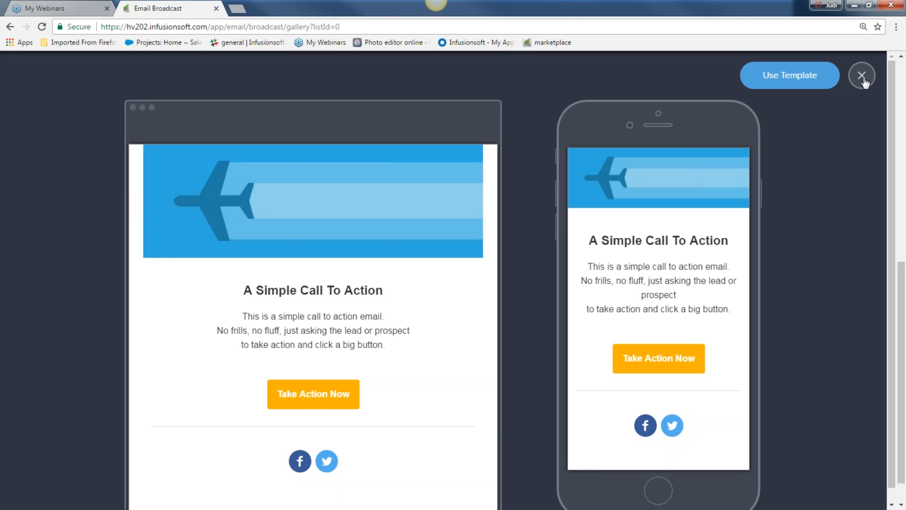
left_click(808, 81)
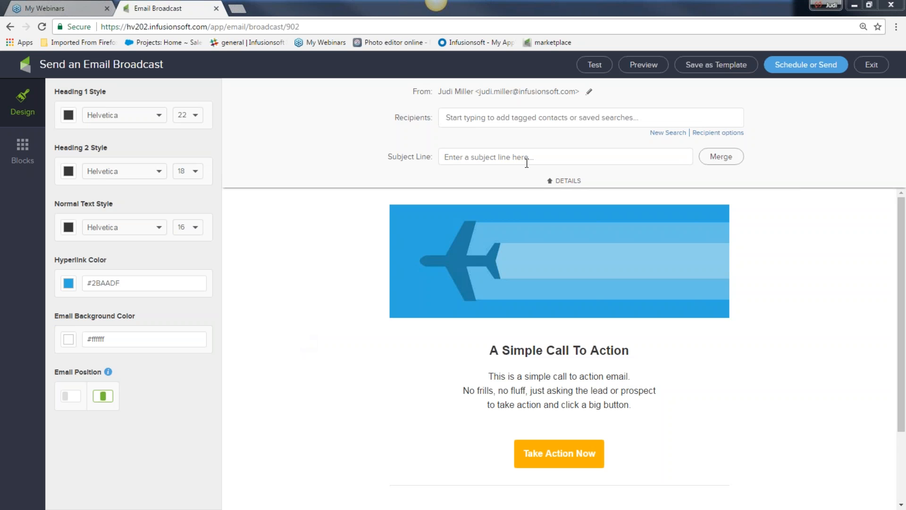
Step: Change the broadcast's From setting to Other and enter "Instant Marketing ideas" as the sender name
left_click(549, 183)
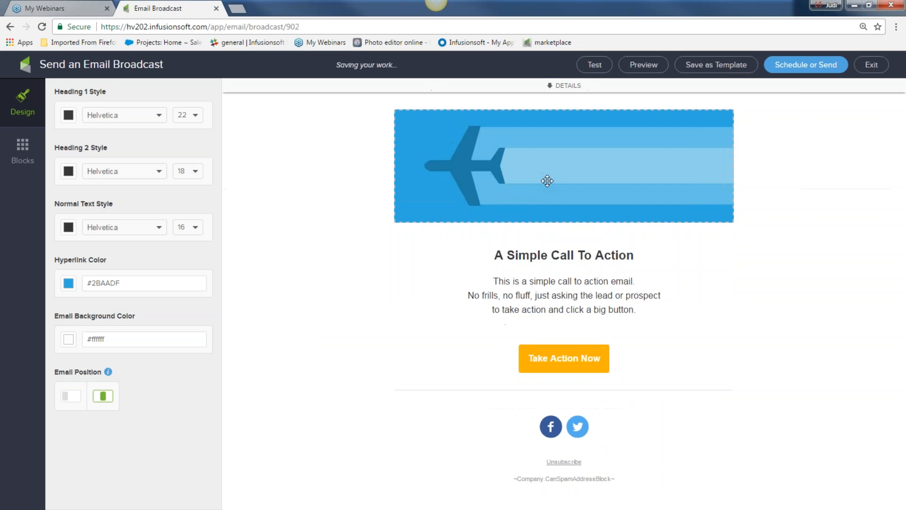
left_click(553, 88)
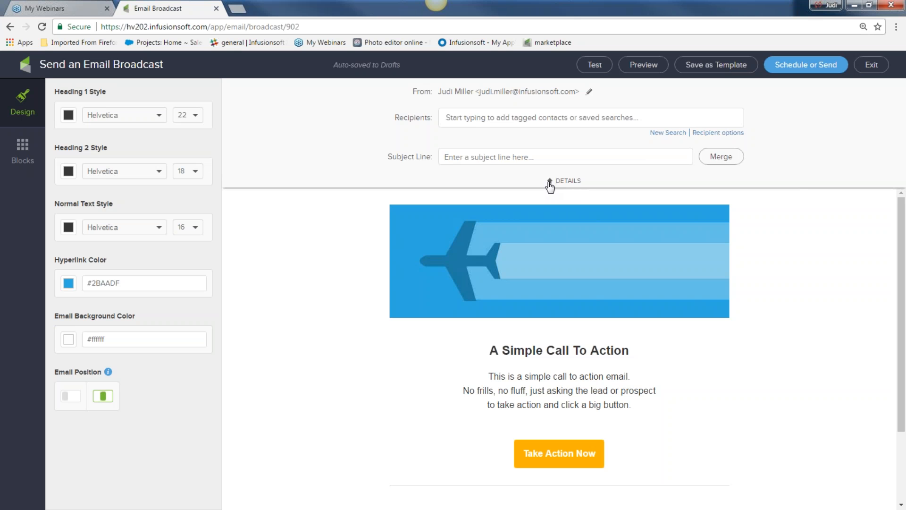
left_click(588, 92)
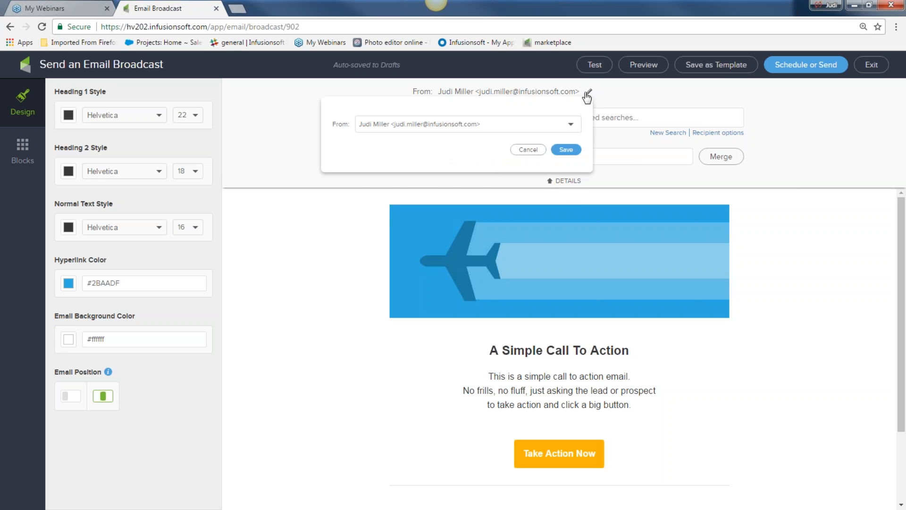
left_click(572, 125)
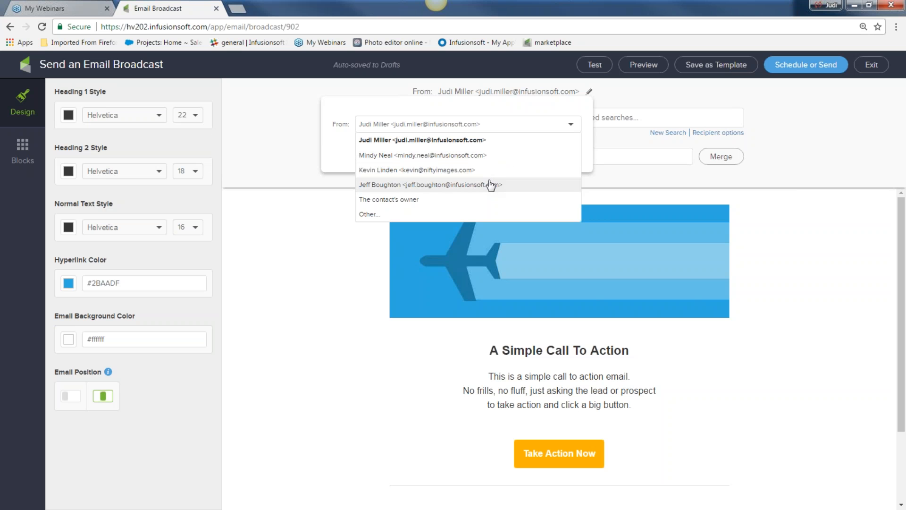
left_click(402, 214)
left_click(412, 152)
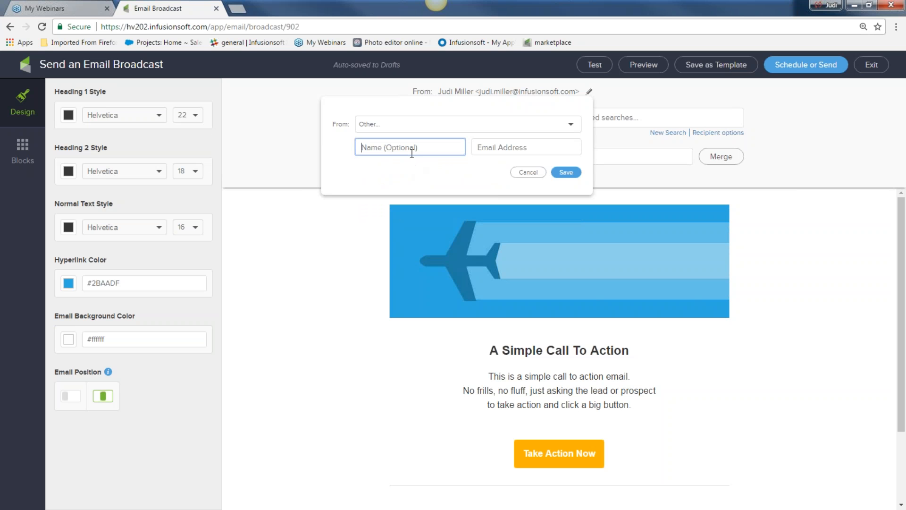
type("stant")
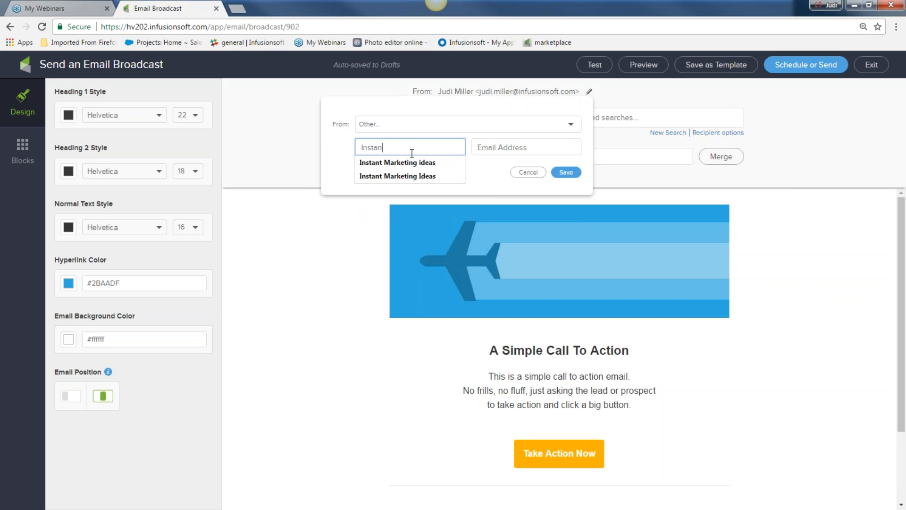
left_click(422, 163)
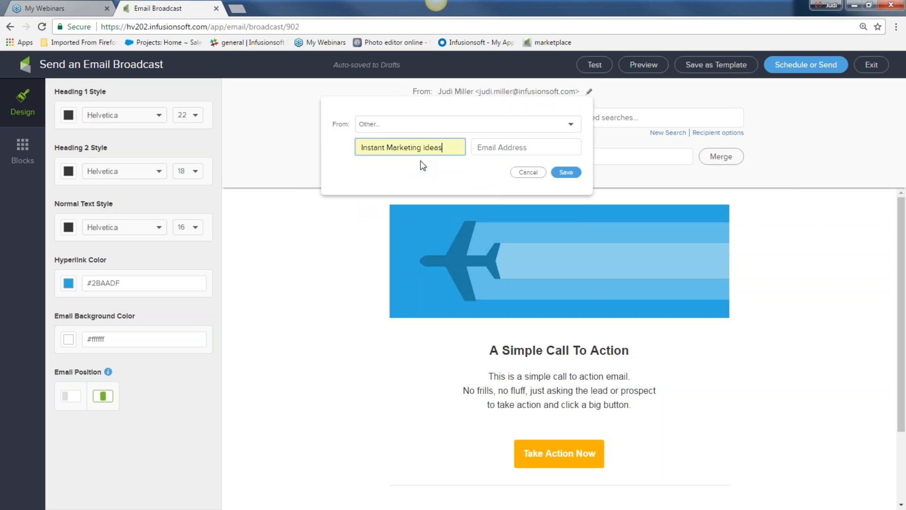
Step: Fill in the sender's email address and save the custom From details
left_click(494, 147)
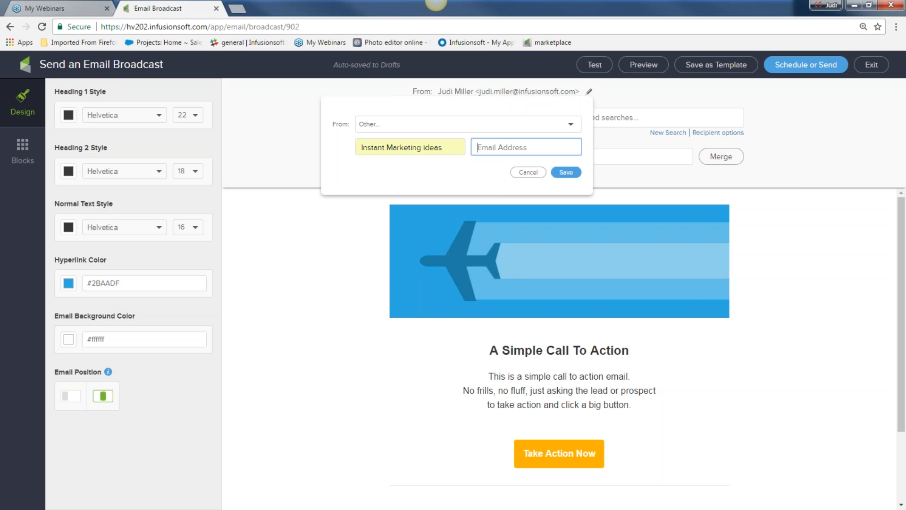
type("hey")
key("Down")
key("Return")
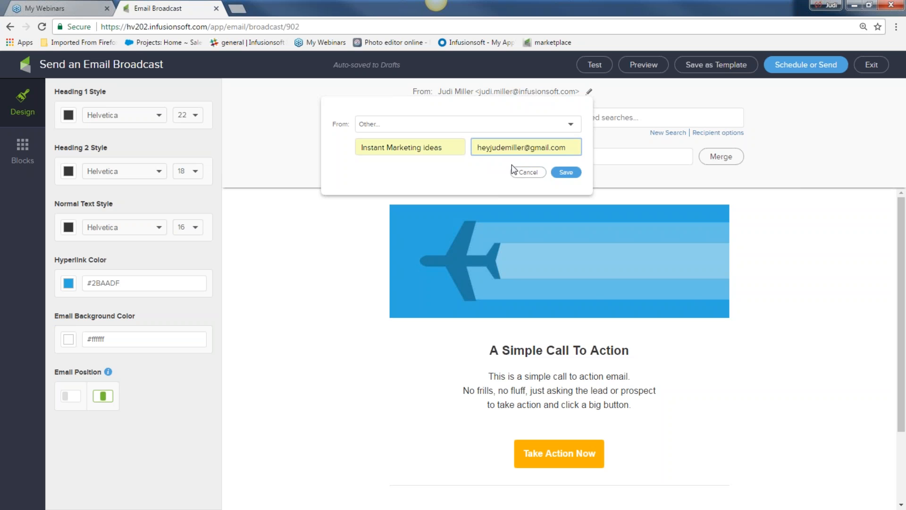
left_click(566, 172)
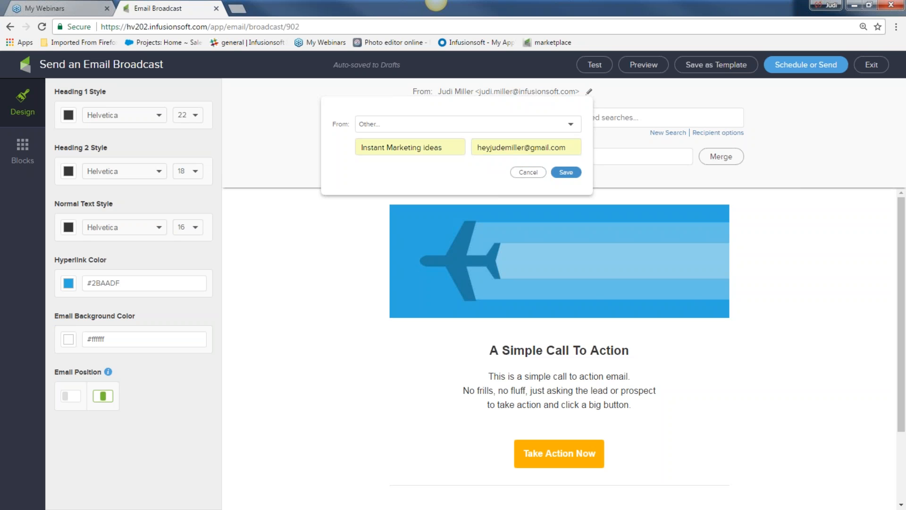
left_click(575, 170)
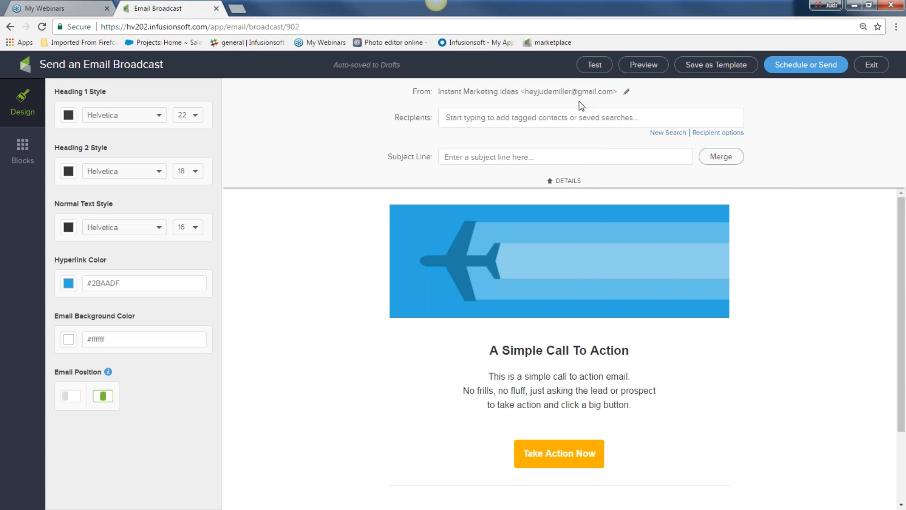
Step: Enter the subject line "Hello and Welcome to June newsletter..." and append the contact's First Name merge field
left_click(487, 159)
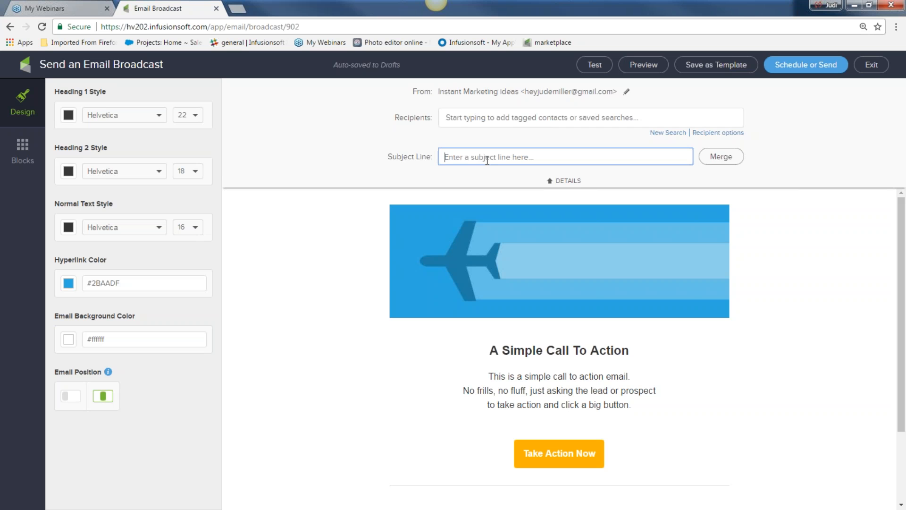
type("Hello and Welcome to June newsletter...")
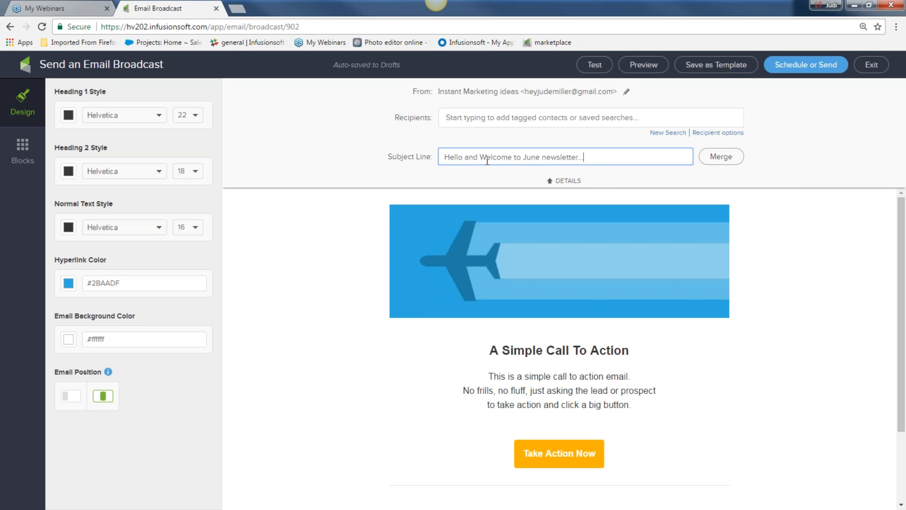
left_click(720, 156)
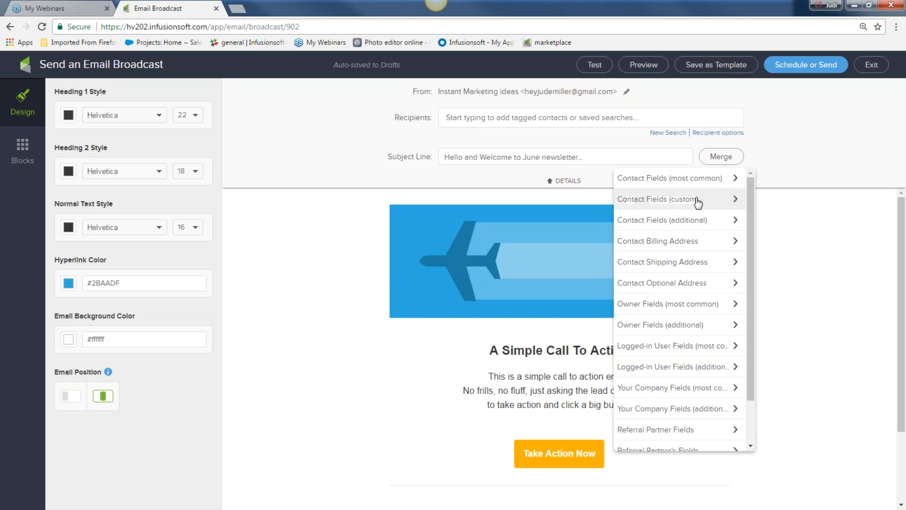
left_click(662, 180)
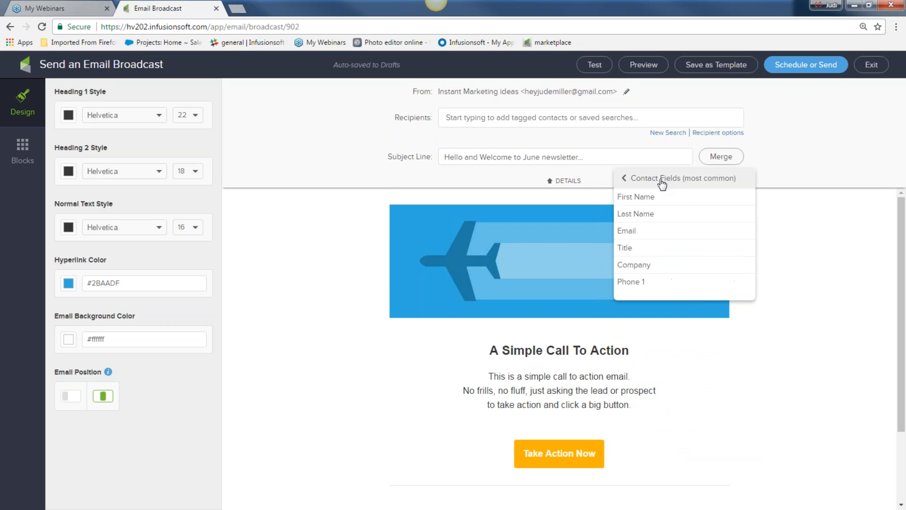
left_click(662, 198)
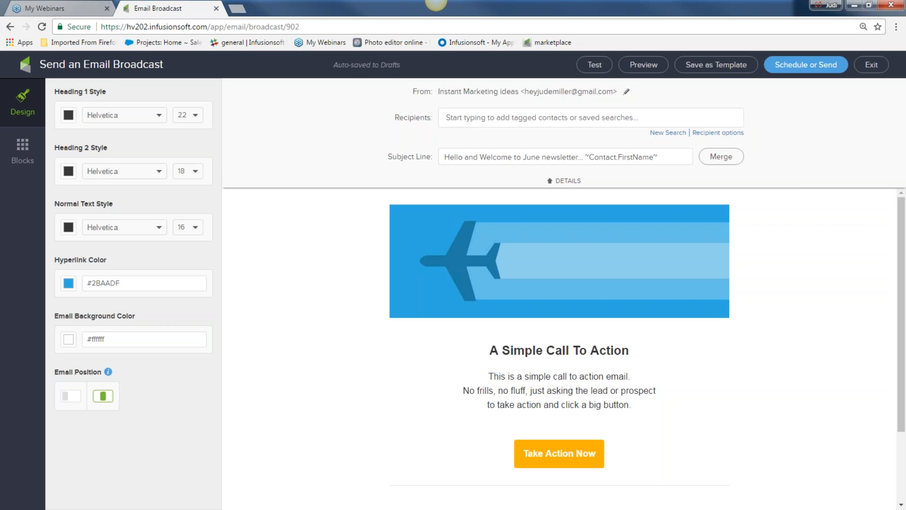
Step: Collapse the email details and set the Normal Text Style colour to black after trying green #3A7522
left_click(549, 180)
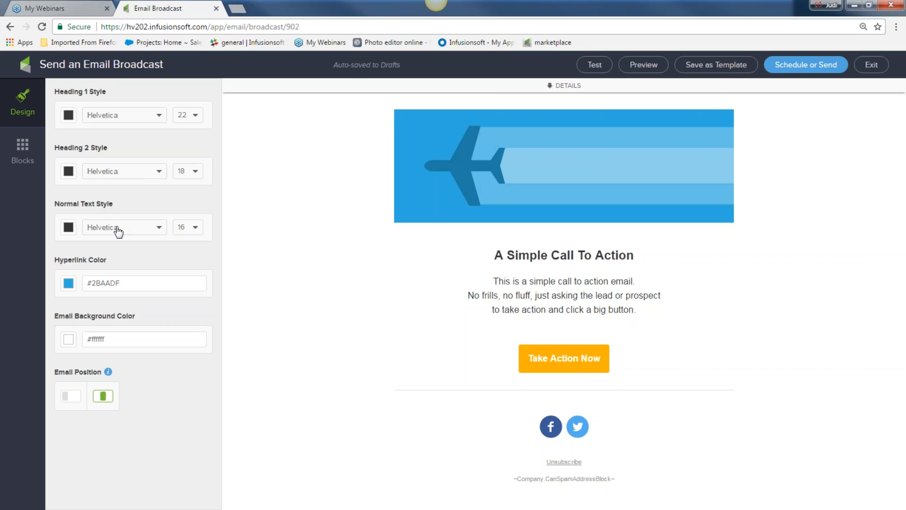
left_click(69, 228)
left_click(119, 306)
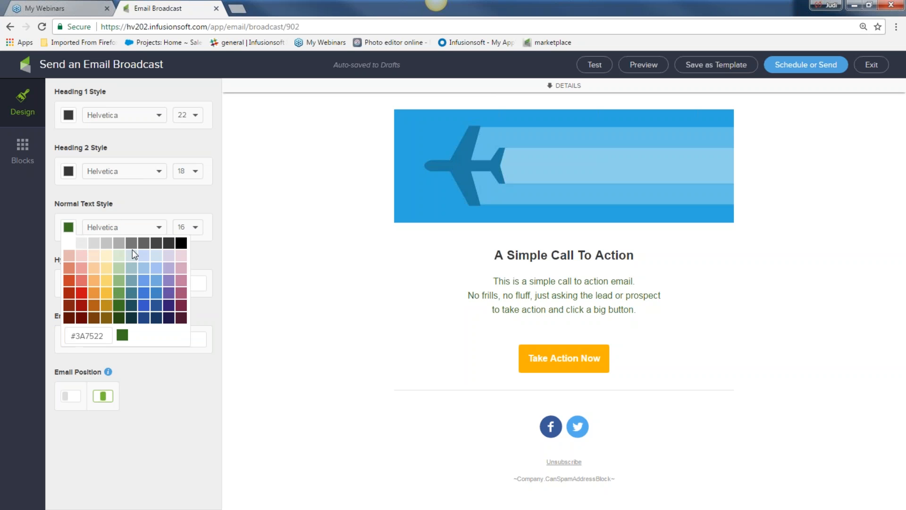
left_click(182, 243)
left_click(204, 245)
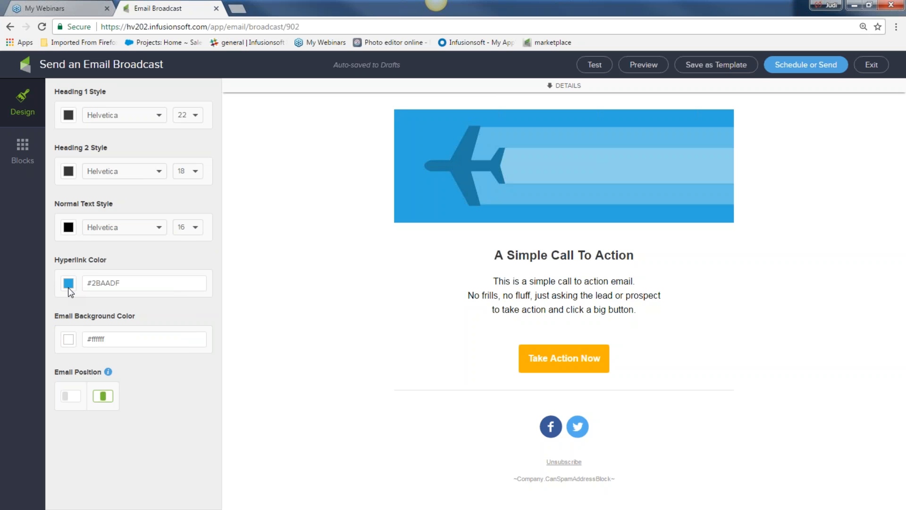
Step: Set the email's Hyperlink Color to red #CA0D14
left_click(68, 283)
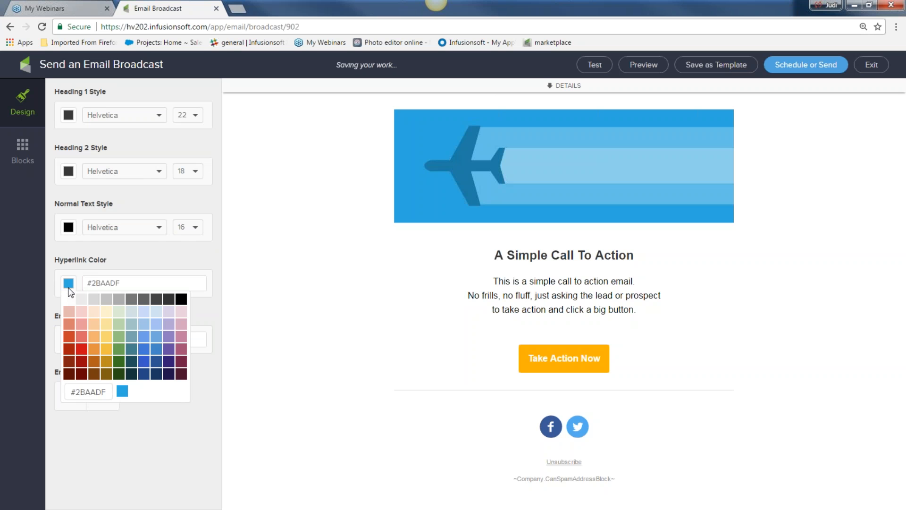
left_click(83, 350)
left_click(207, 313)
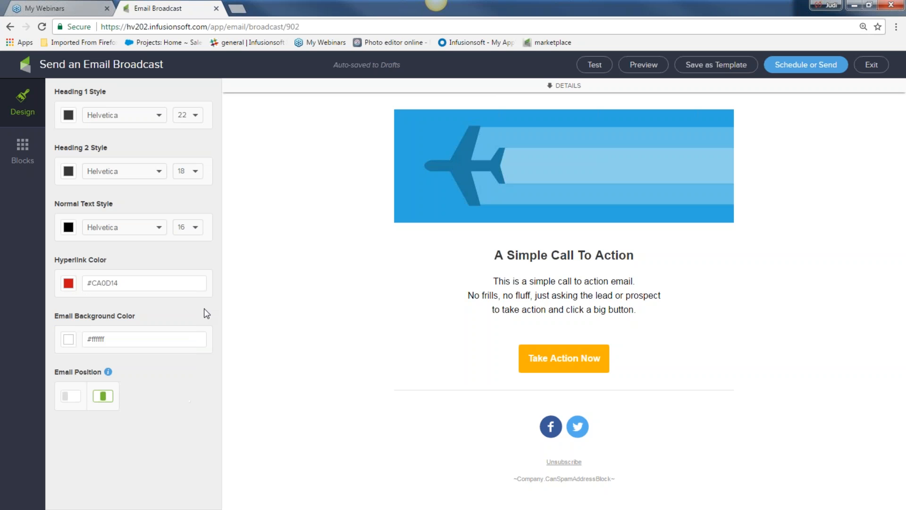
Step: Set the Email Background Color to grey #ACACAC after trying green #6BA654
left_click(67, 340)
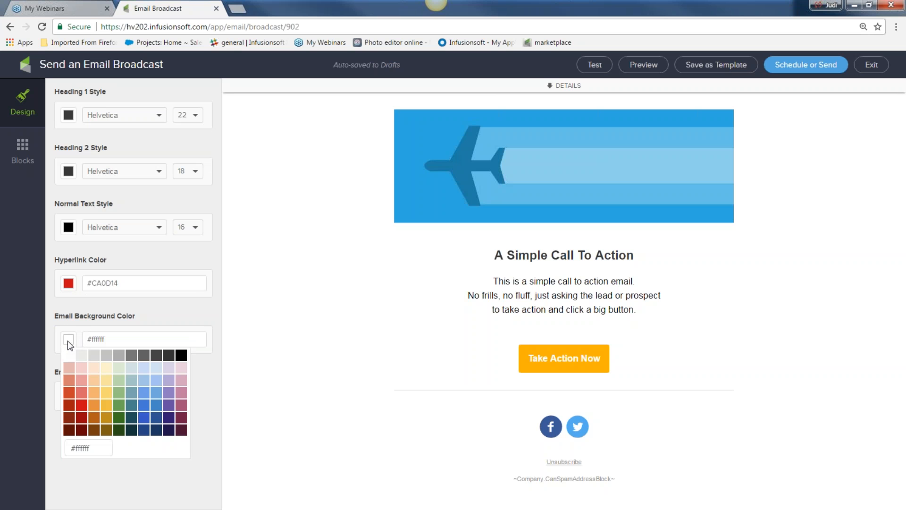
left_click(118, 406)
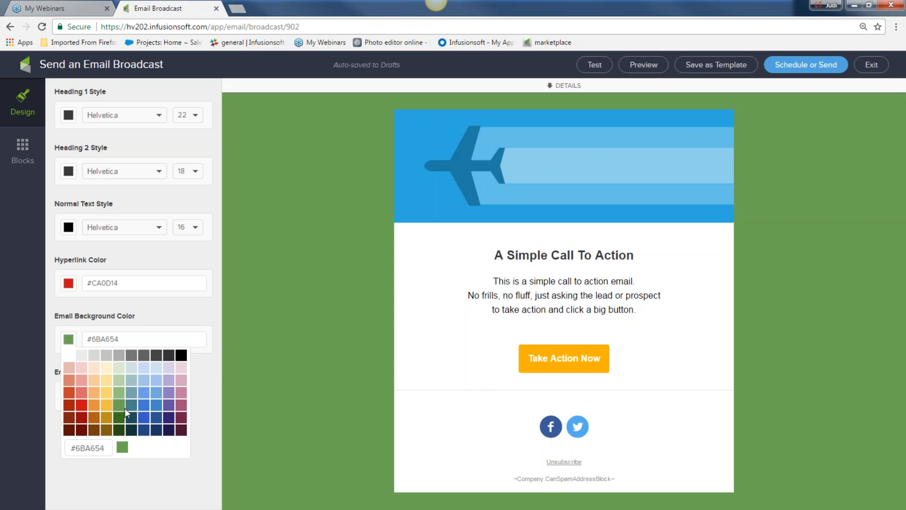
left_click(116, 352)
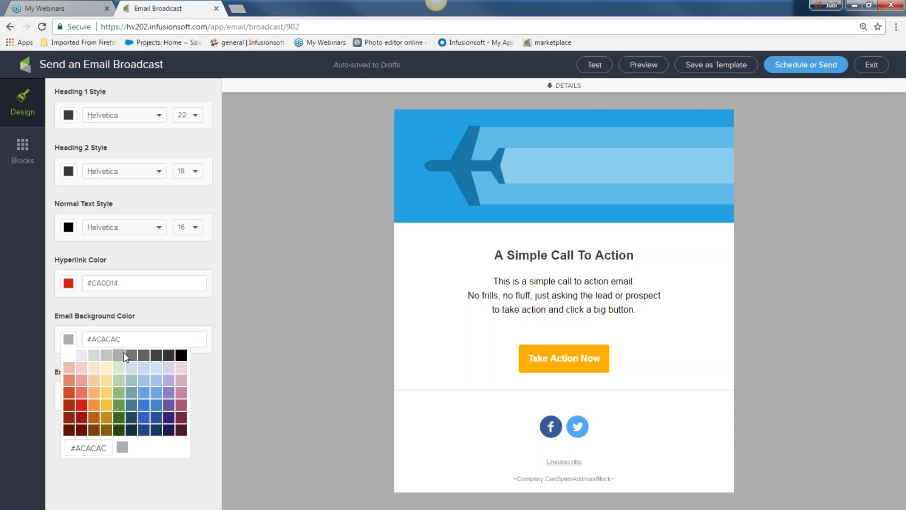
left_click_drag(134, 333, 93, 338)
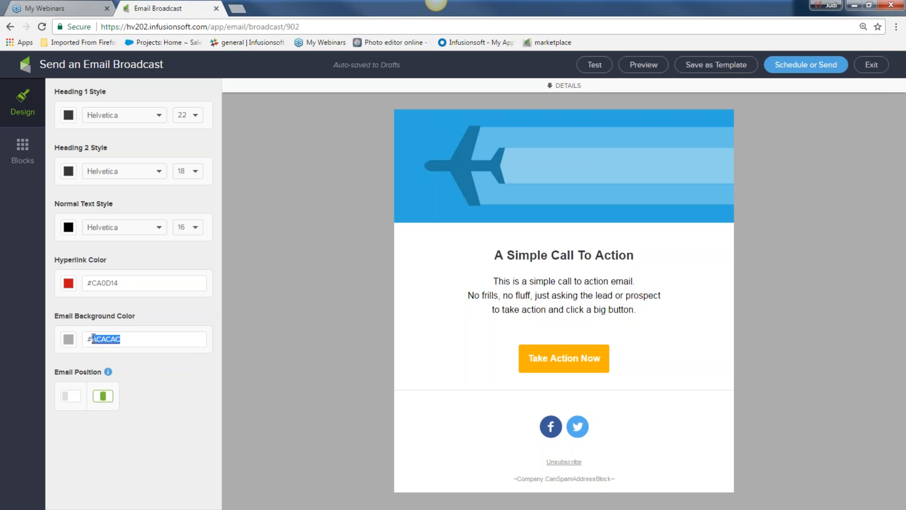
left_click(315, 361)
Step: Replace the airplane header image with the uploaded file "aaaclub infusionsoft green light" from the Fun IS stuff folder
left_click(573, 157)
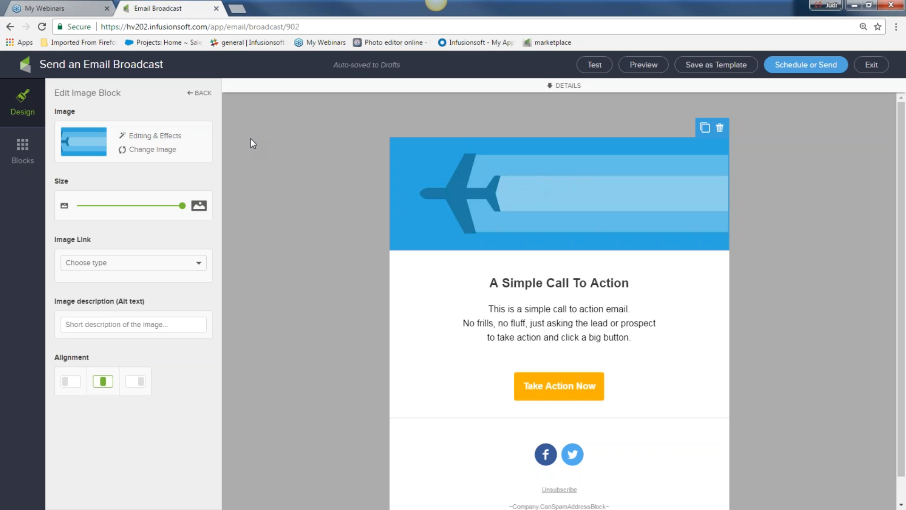
left_click(150, 151)
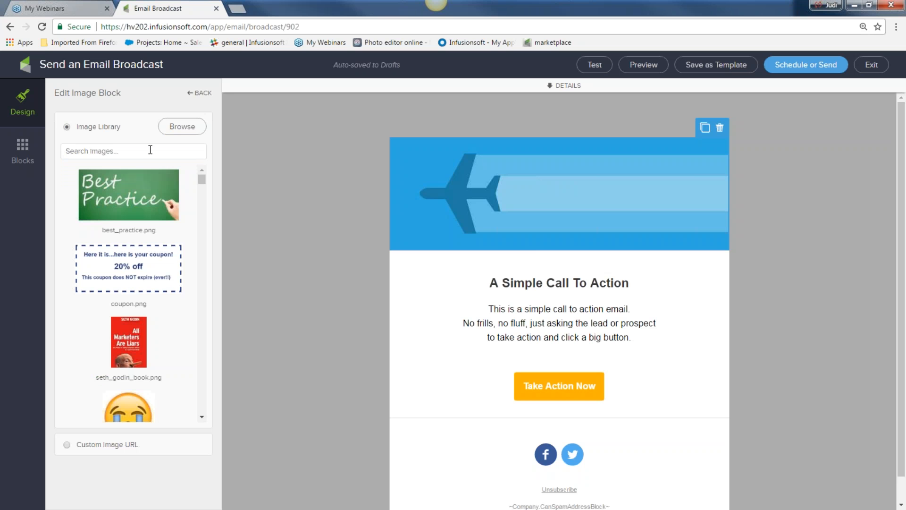
left_click(193, 128)
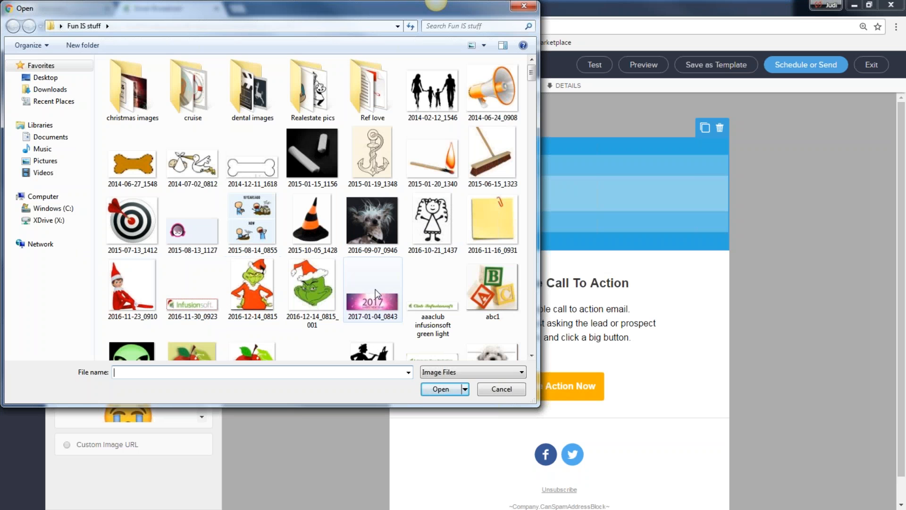
left_click(422, 305)
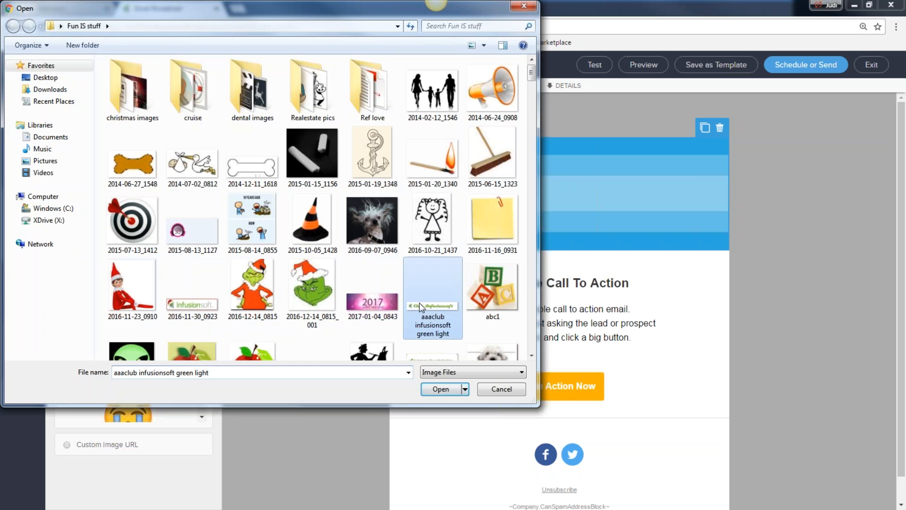
left_click(444, 389)
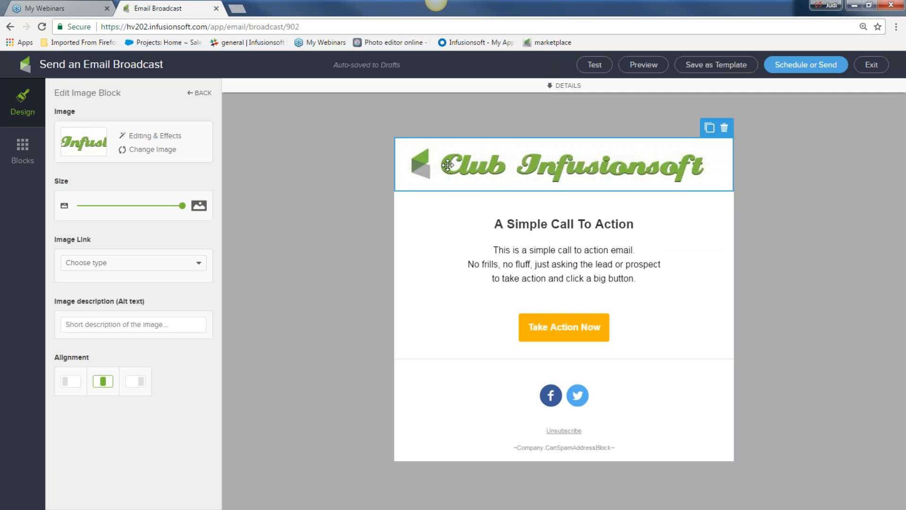
Step: Search the image library for "In" and change the header image to infusedmaddness.jpg
left_click(153, 150)
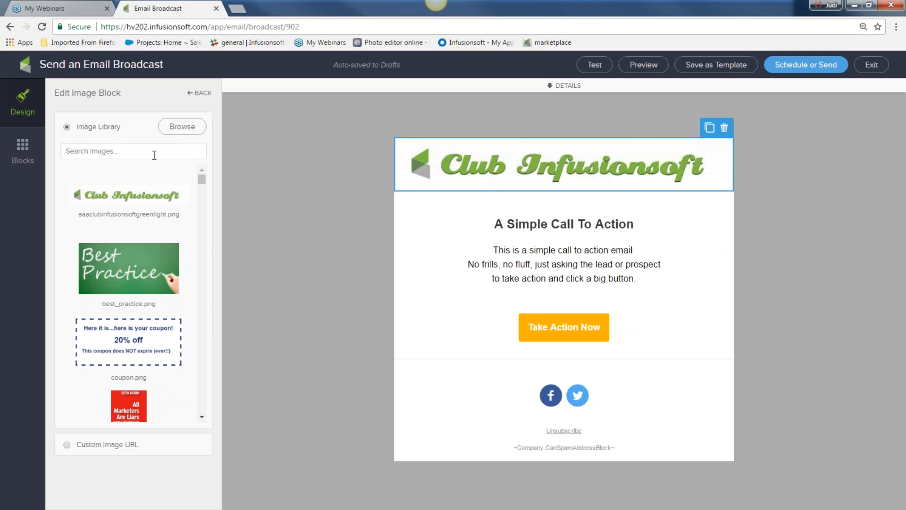
scroll(132, 191, "down", 2)
left_click(105, 153)
type("In")
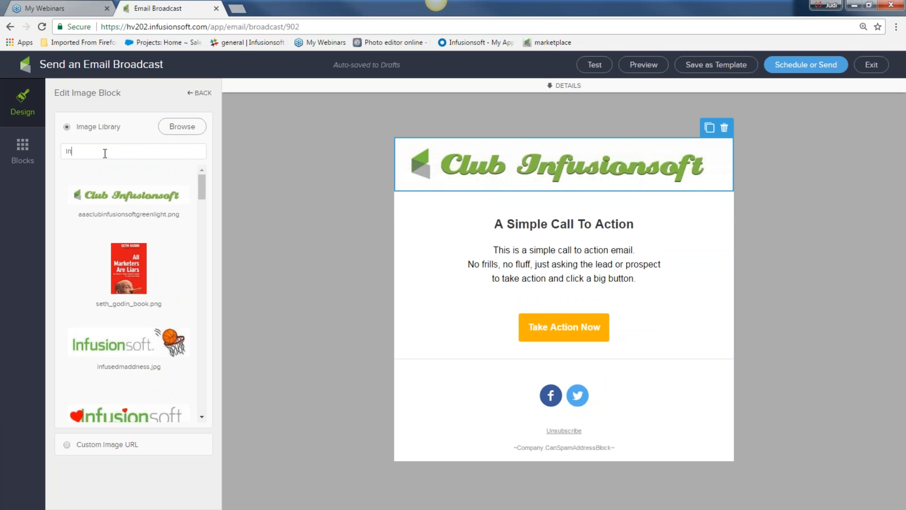
scroll(166, 277, "down", 1)
left_click(154, 286)
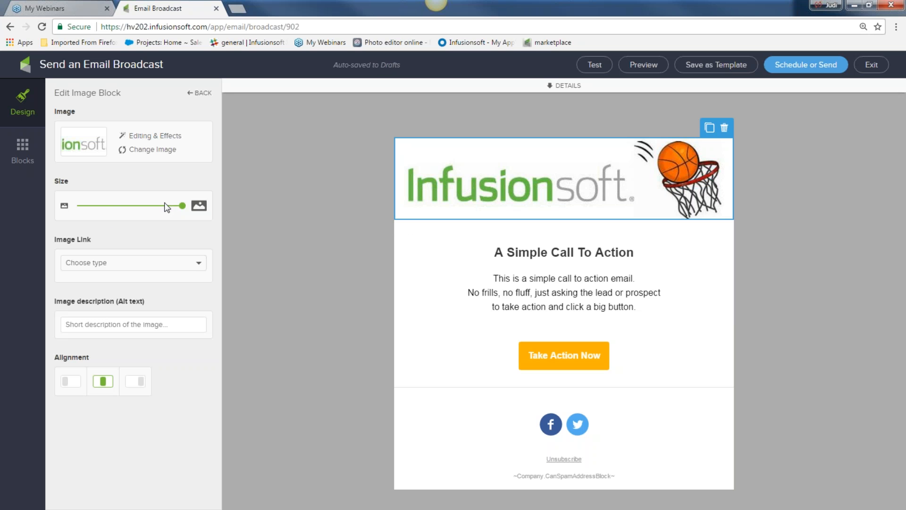
Step: Check the header image's link types, then enter "company logo" as its alt text and select the spacer block beneath it
mouse_move(182, 207)
left_mouse_down()
mouse_move(153, 207)
mouse_move(184, 208)
left_mouse_up()
left_click(135, 265)
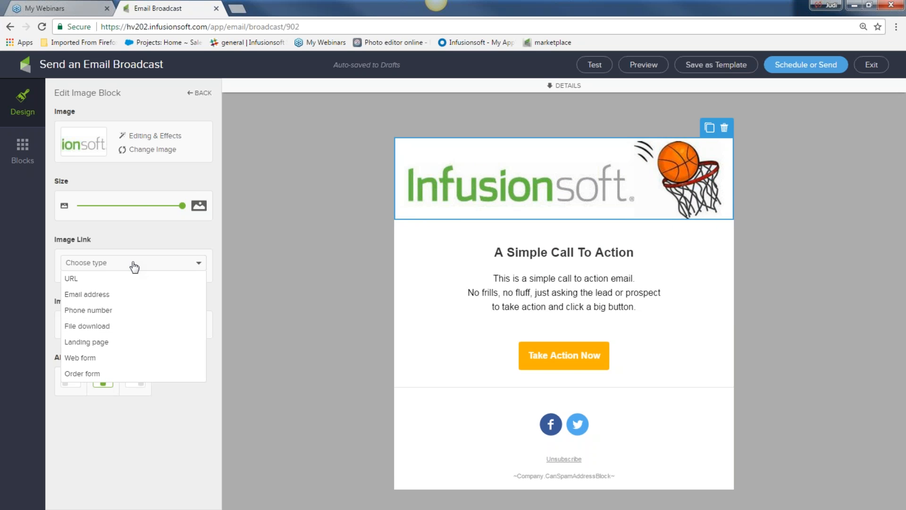
left_click(354, 209)
left_click(491, 173)
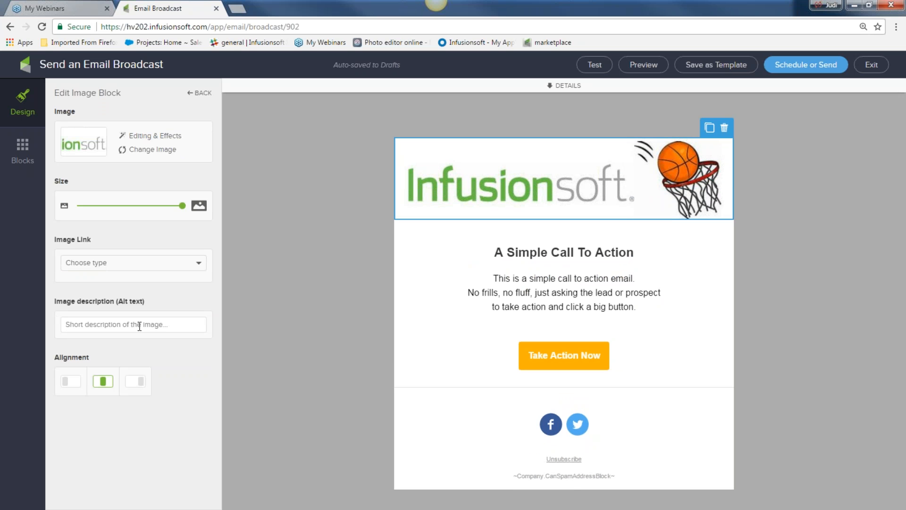
type("company logo")
left_click(602, 221)
left_click(638, 198)
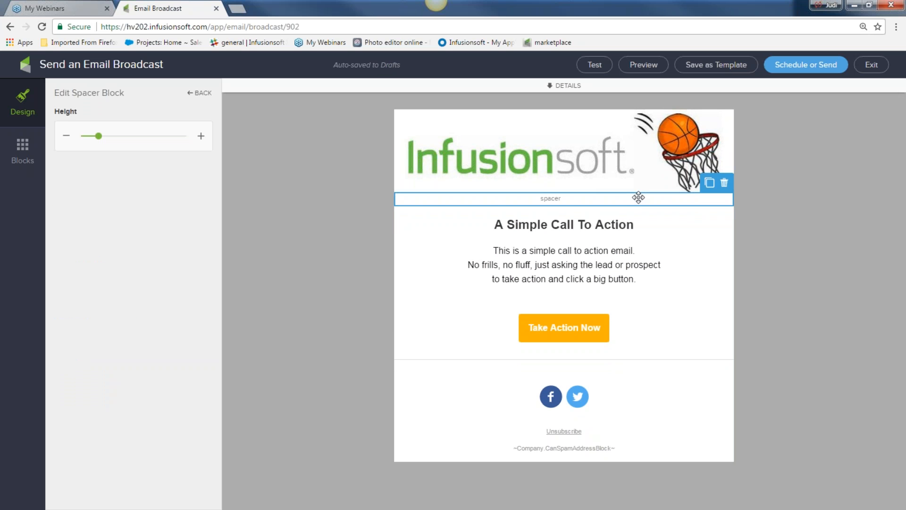
Step: Replace the heading "A Simple Call To Action" with "June is a HOT MONTH"
left_click_drag(493, 224, 646, 225)
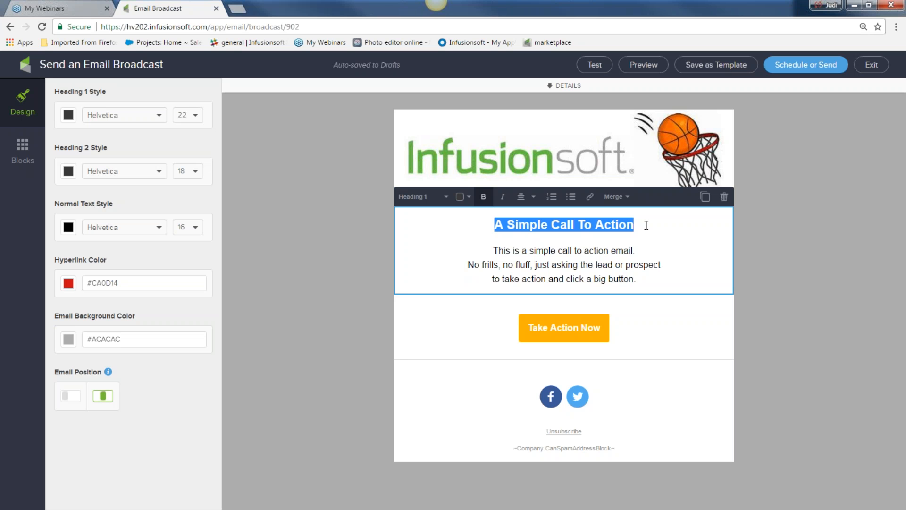
left_click_drag(659, 278, 450, 257)
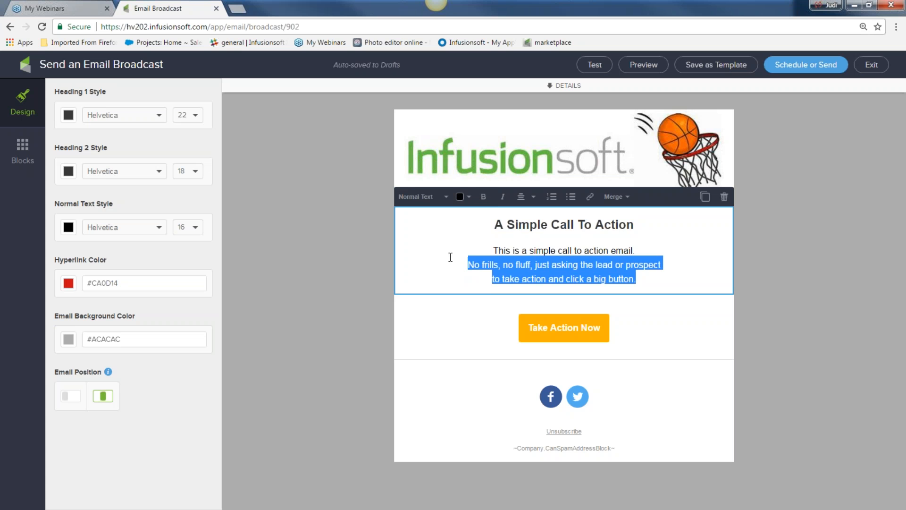
left_click_drag(635, 219, 467, 218)
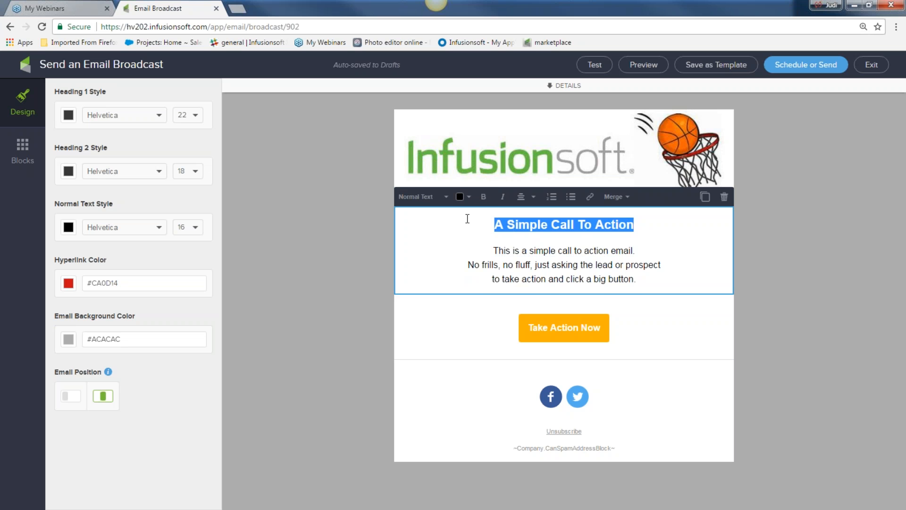
type("June ")
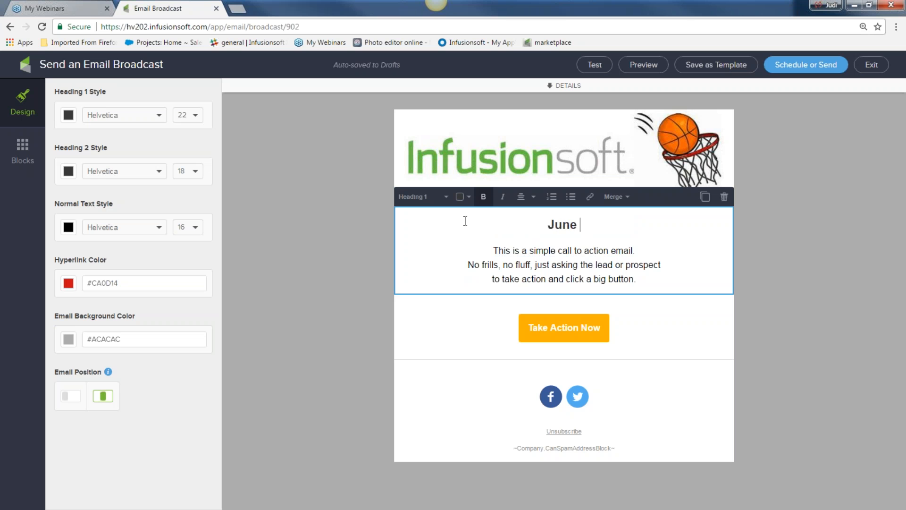
type("is a HOt")
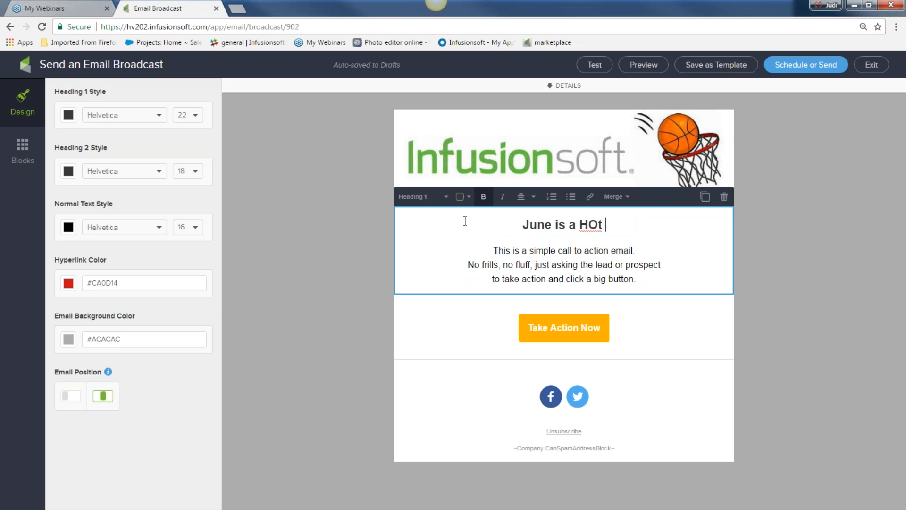
key("BackSpace")
key("BackSpace")
type("TMO")
key("BackSpace")
key("BackSpace")
type("MOn")
key("BackSpace")
type("NTH")
Step: Replace the body text with "Talk about hot..we have a deal for you this month. Only until the end of June click here for this great deal!!"
left_click_drag(493, 250, 647, 279)
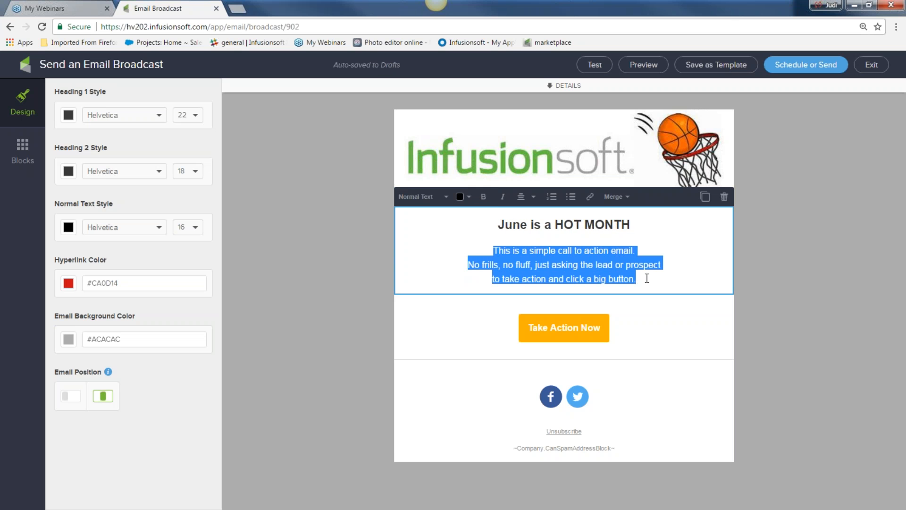
type("Talk about b")
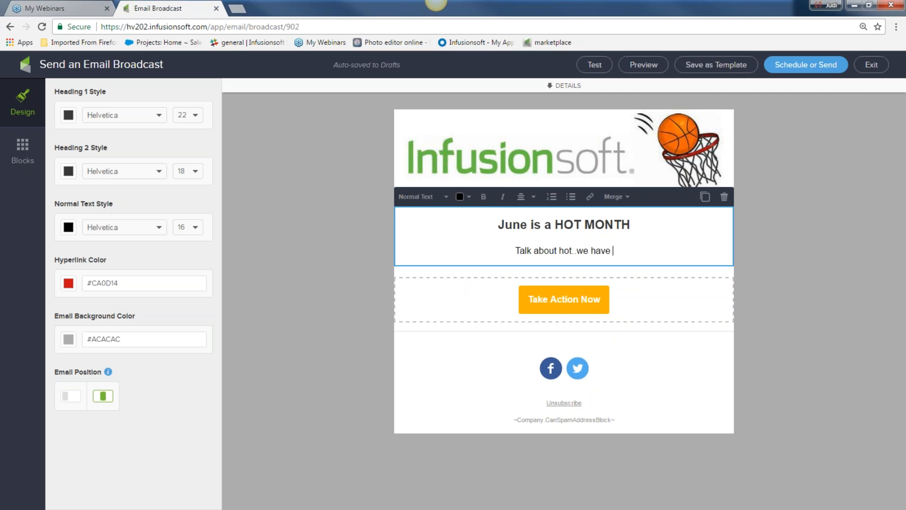
type("ot..we have a deal for you this")
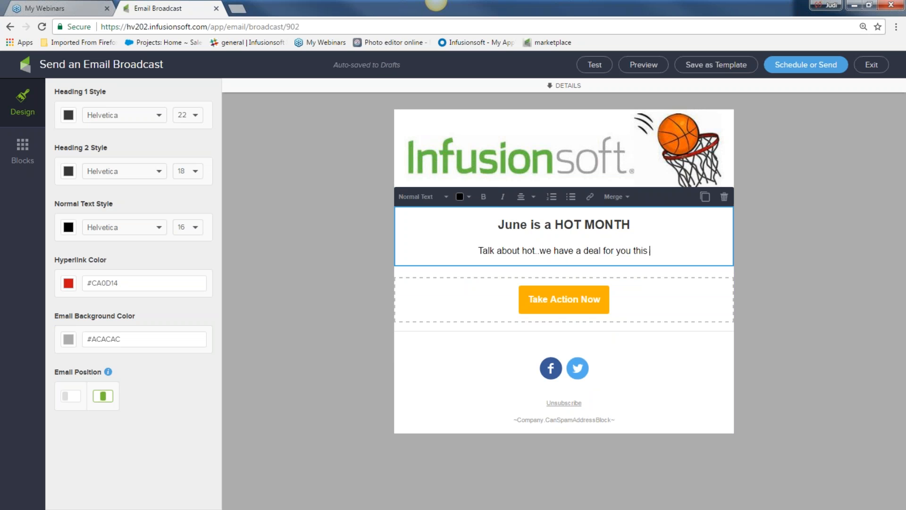
type(" month. On")
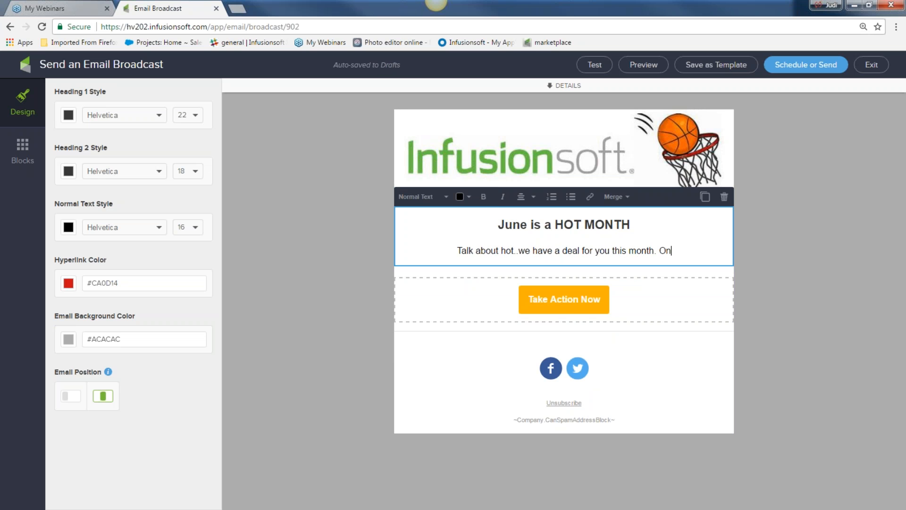
type("ly until the e")
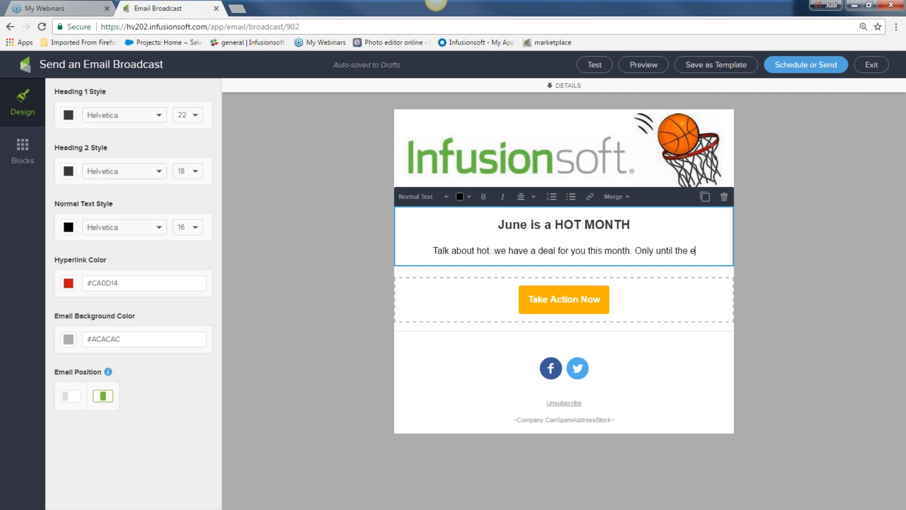
type("nd of June click ")
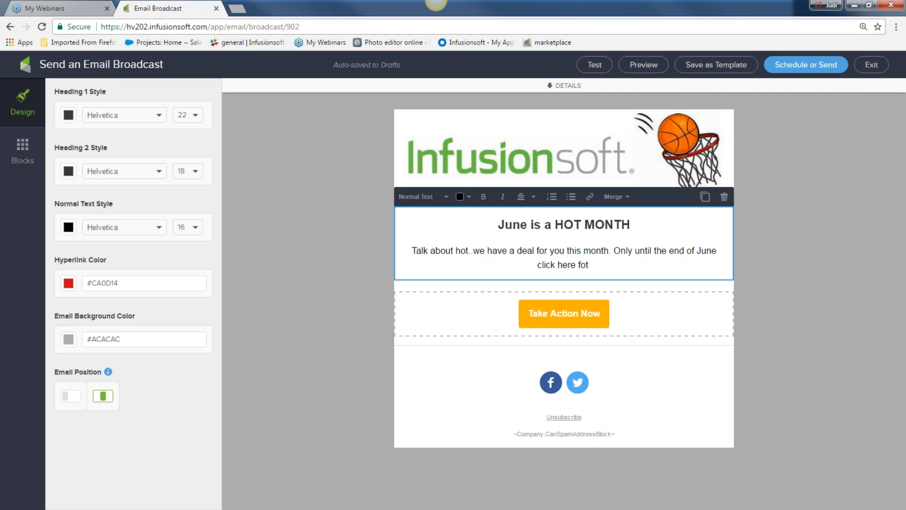
type("here for this great dea")
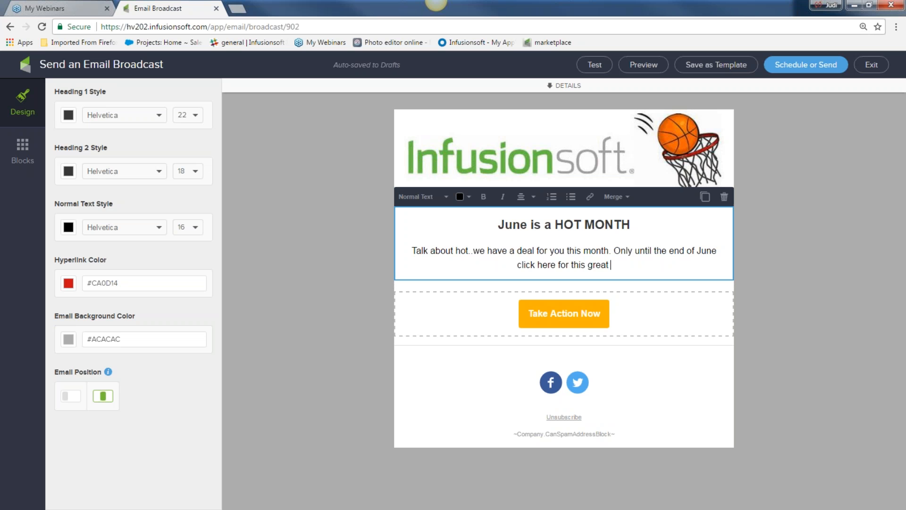
type("l!!")
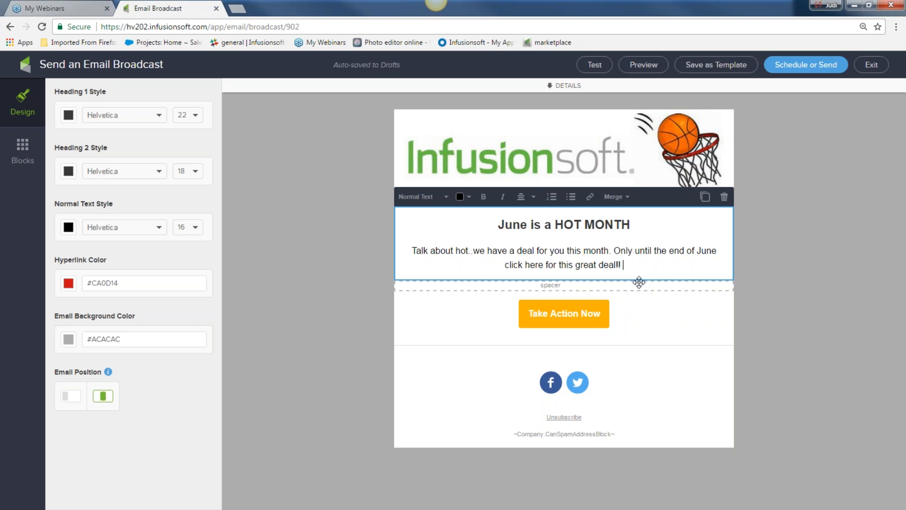
left_click(500, 268)
left_click_drag(500, 268, 637, 267)
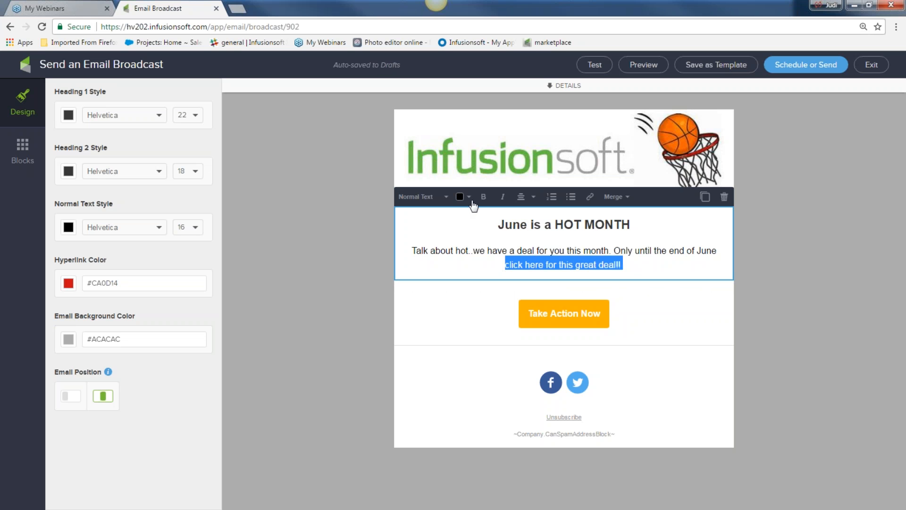
left_click(590, 196)
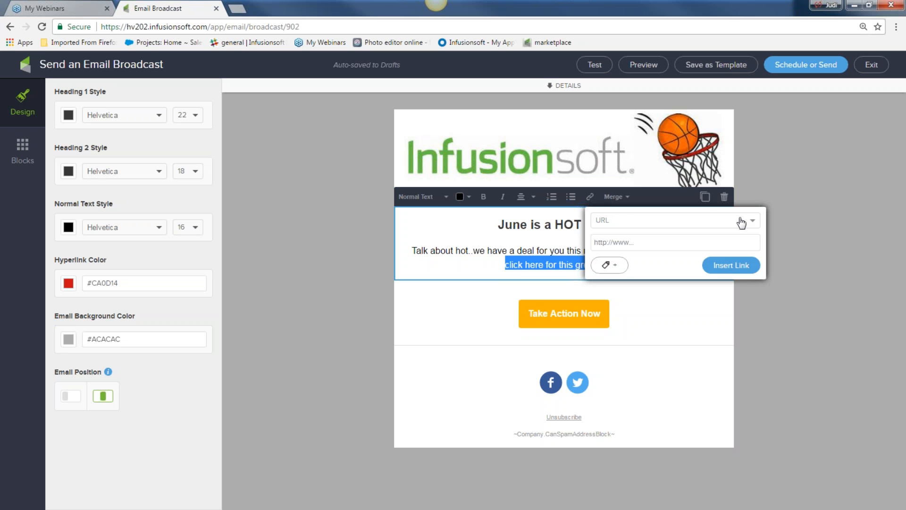
left_click(688, 243)
type("ww")
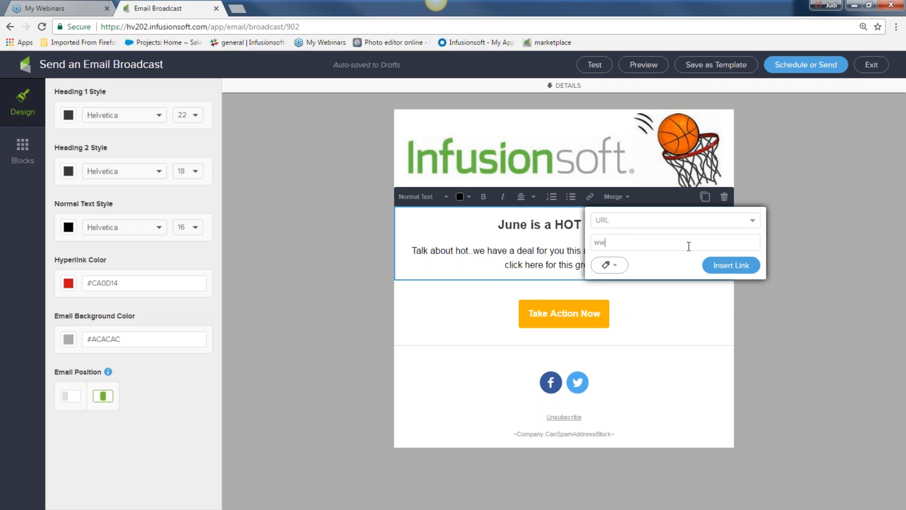
type("w.infusionsoft.com")
left_click(812, 267)
Step: Append "I have some great ideas for you to download. You can use them for your June Newsletter!" to the body text
left_click(640, 269)
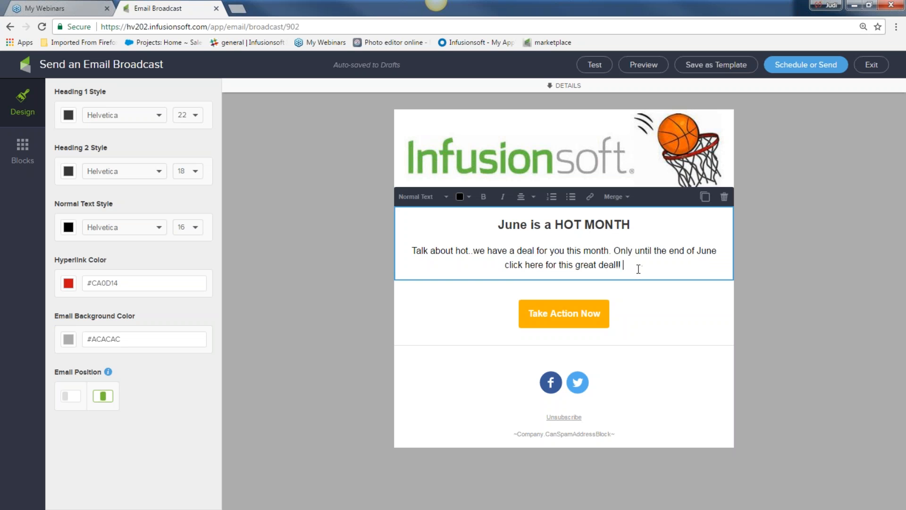
type("I have a")
type("ome great ide")
type("as for yo")
type("u to dow")
type("nload. You can")
type(" use them for ")
type("your ")
type("June New")
type("sletter")
type("!")
Step: End the body text with the call to action "Click here to get your ideas."
type(" C")
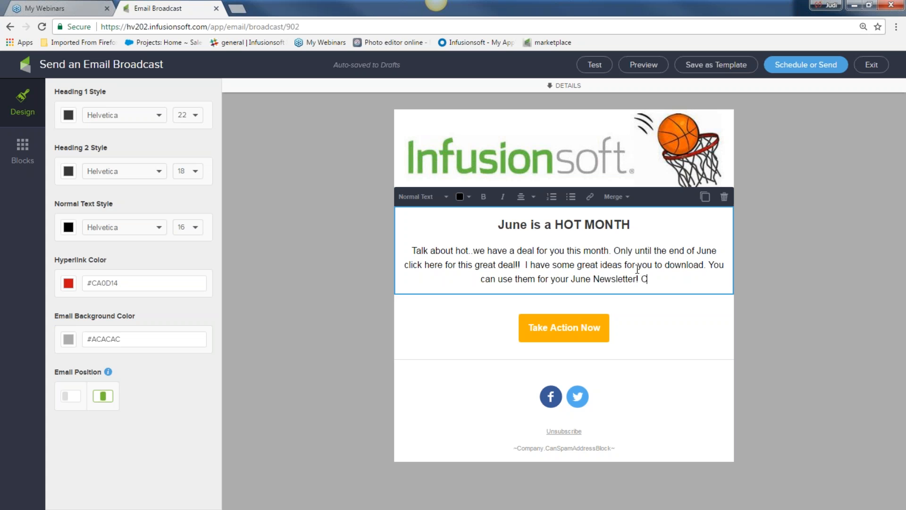
type("lick her")
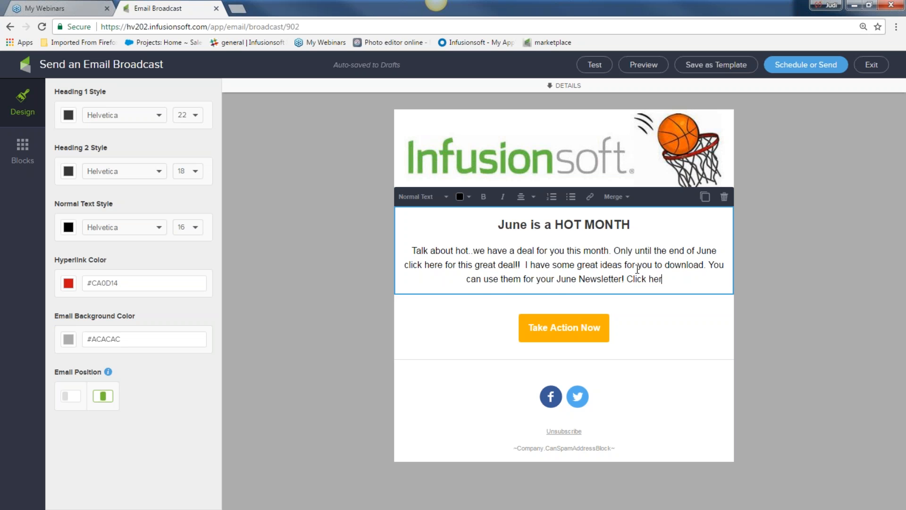
type("e to get your i")
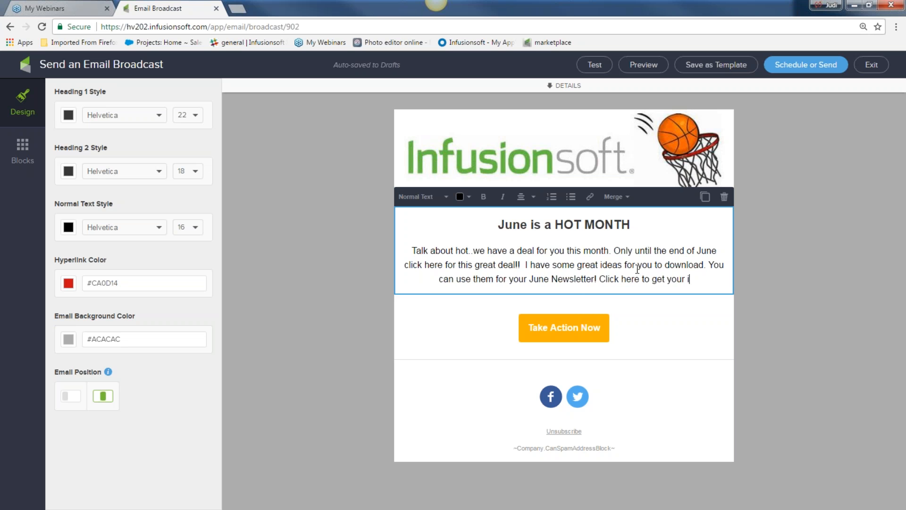
type("deasa")
key("BackSpace")
key("BackSpace")
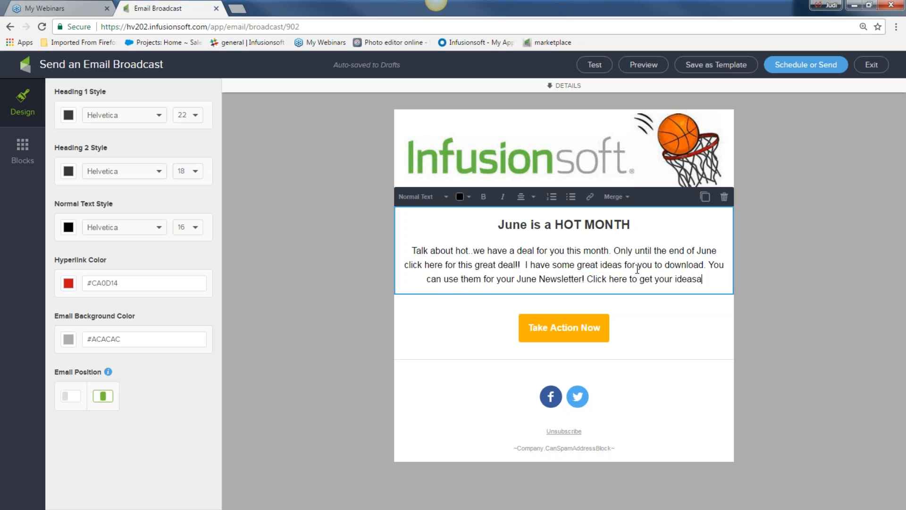
type(".")
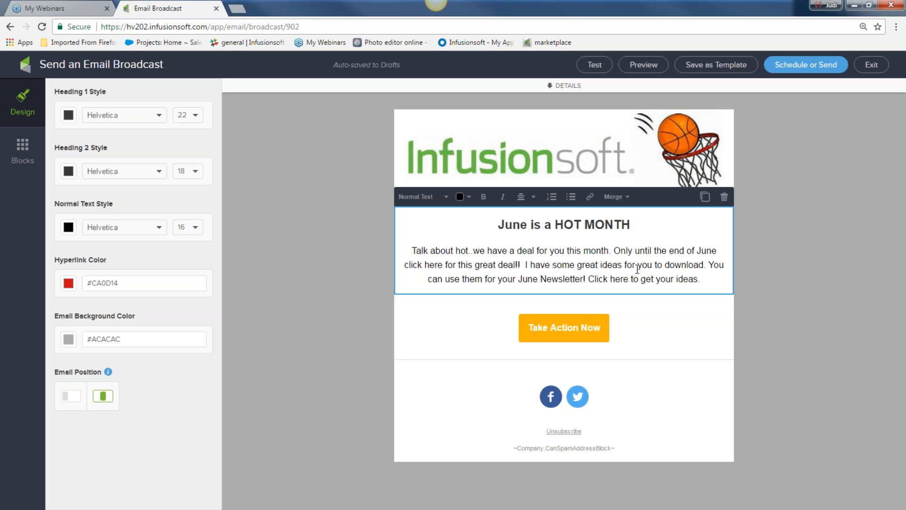
Step: Delete "click here for this great deal!!" from the body text and put a period after "Only until the end of June"
left_click_drag(520, 264, 398, 265)
key("BackSpace")
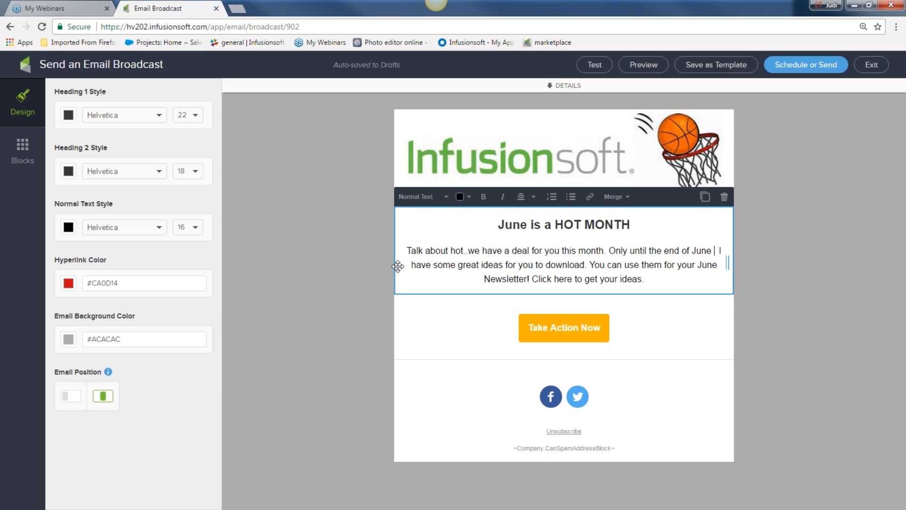
left_click(713, 250)
type(".")
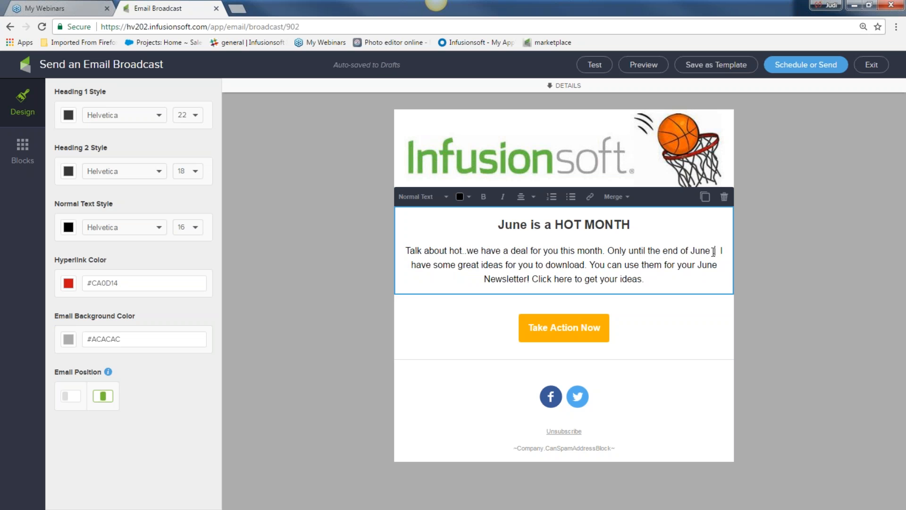
left_click_drag(531, 279, 652, 278)
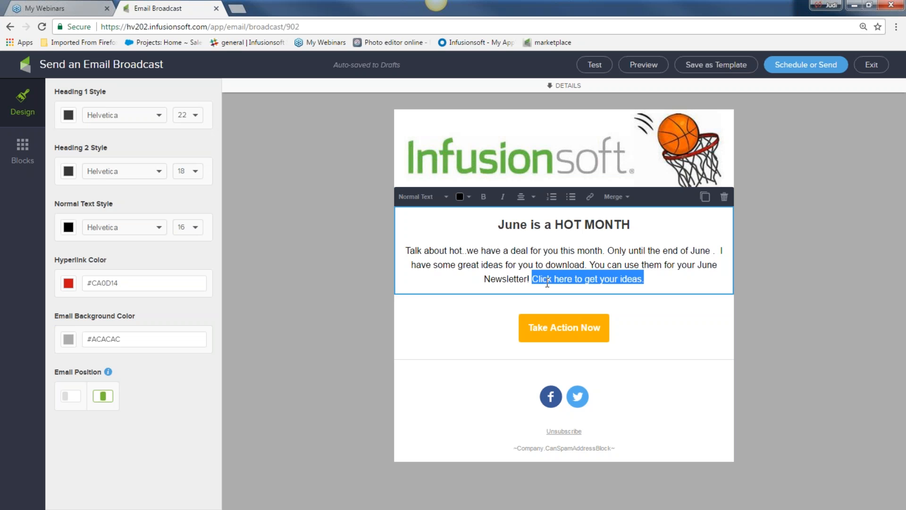
left_click(589, 196)
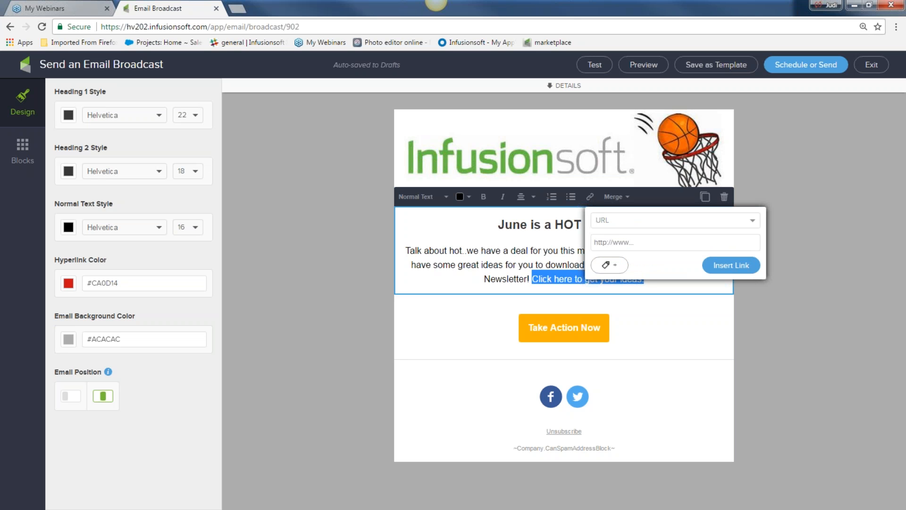
left_click(753, 223)
left_click(752, 222)
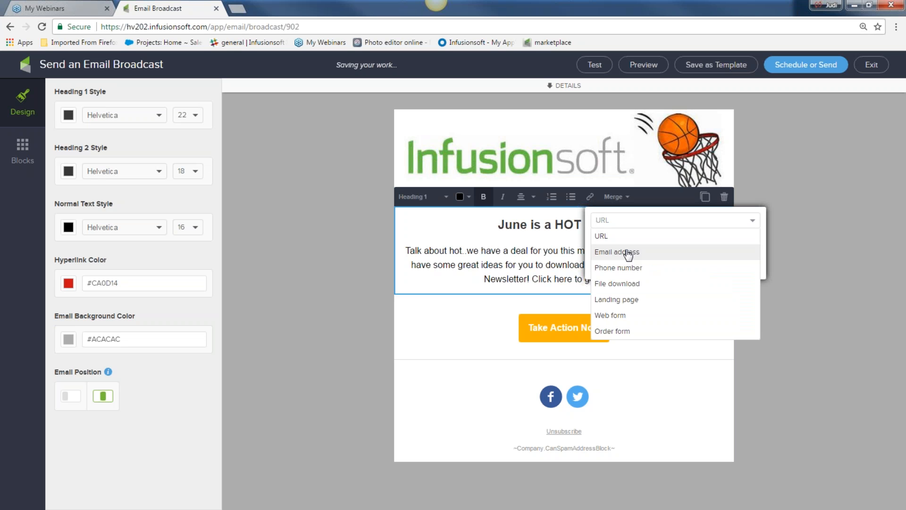
left_click(625, 284)
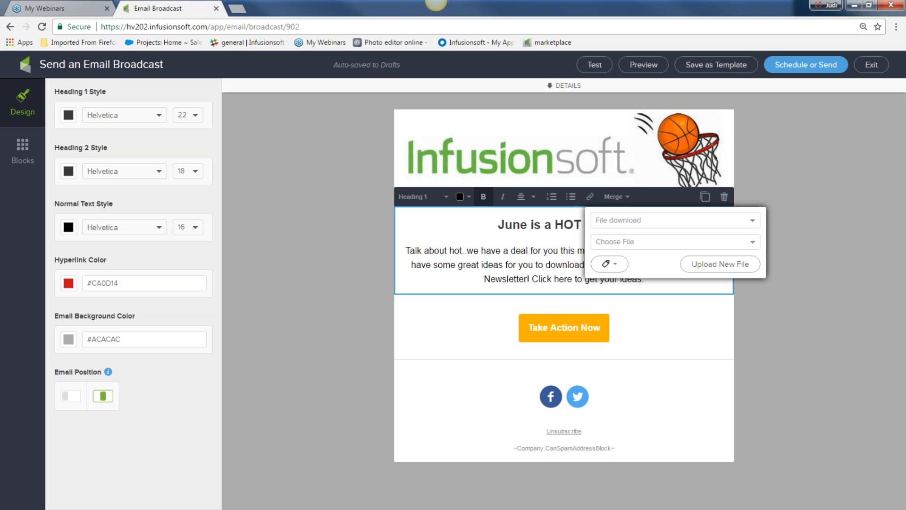
left_click(753, 222)
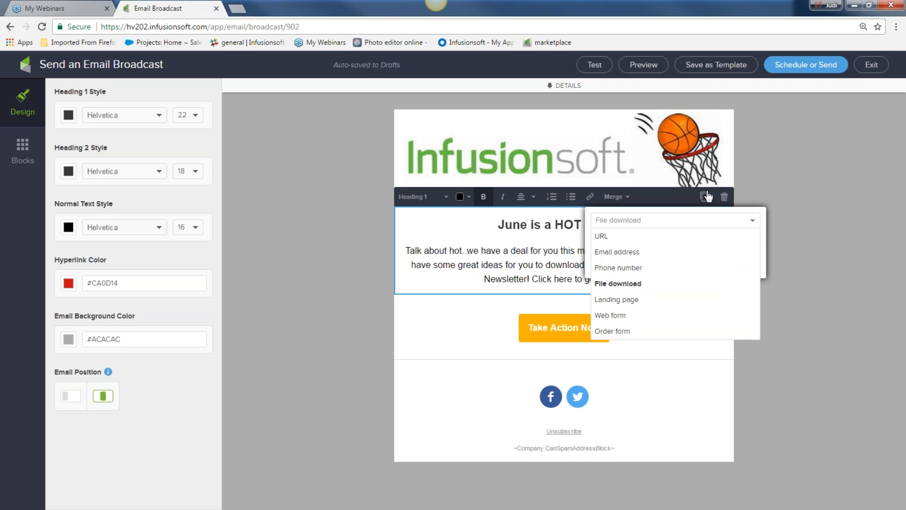
left_click(783, 218)
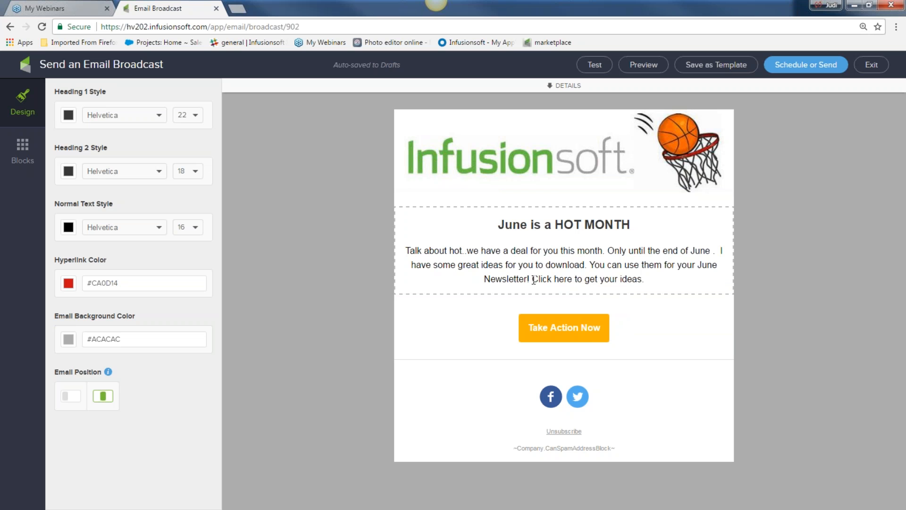
left_click_drag(532, 279, 644, 279)
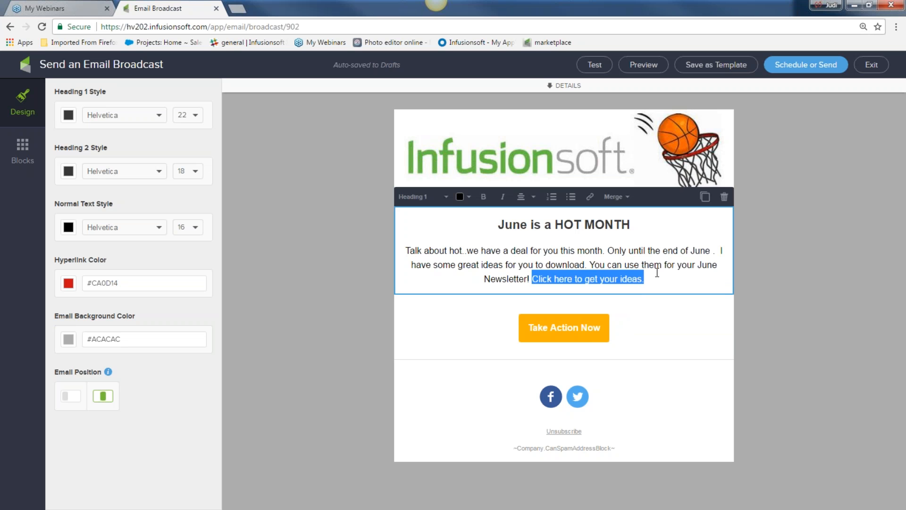
left_click(589, 196)
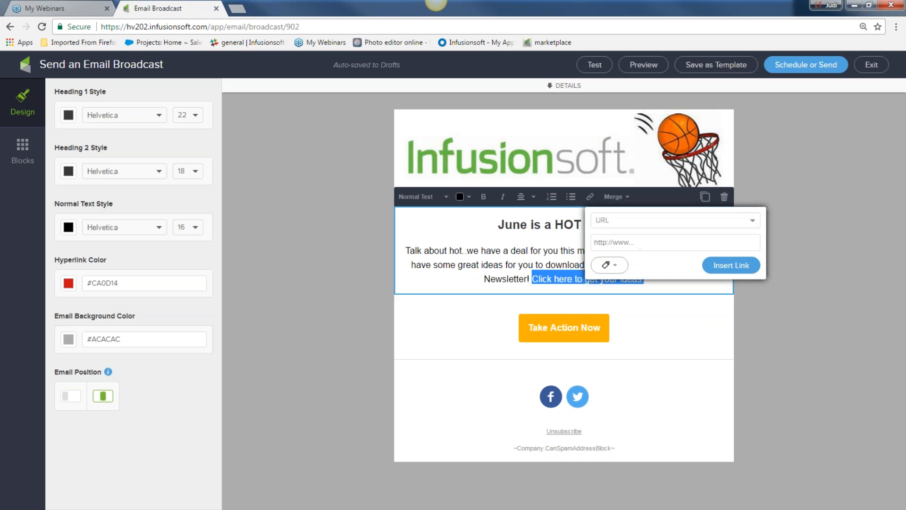
left_click(752, 221)
left_click(671, 284)
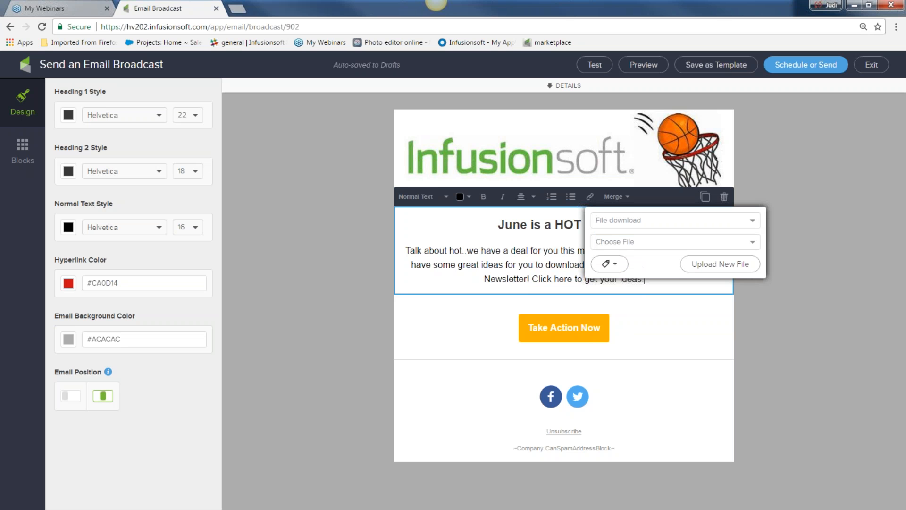
left_click(753, 243)
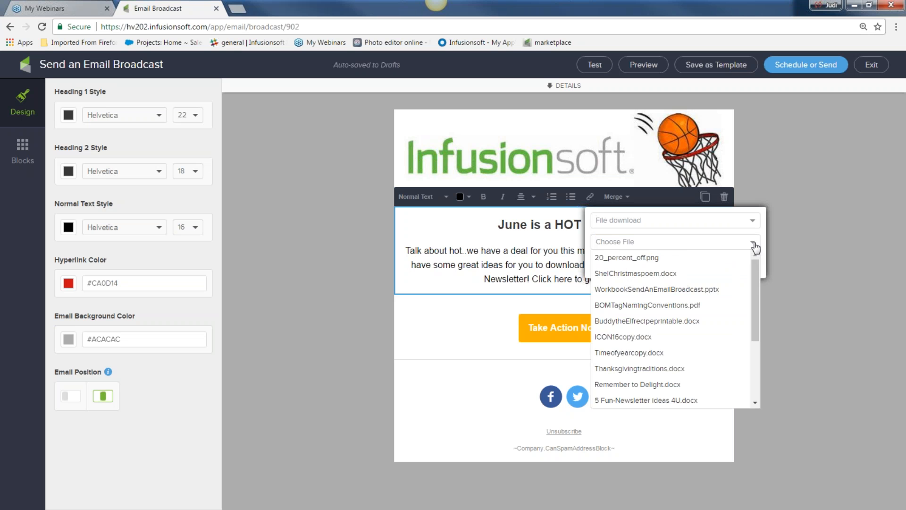
left_click(786, 242)
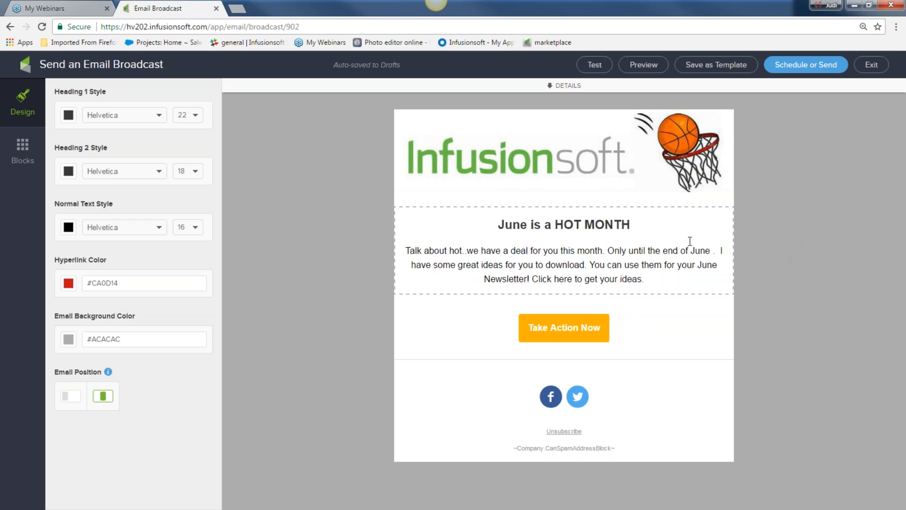
Step: Set up a file download link to "5 Fun-Newsletter ideas 4U.docx" for the sentence "Click here to get your ideas."
left_click_drag(532, 279, 656, 278)
left_click(590, 197)
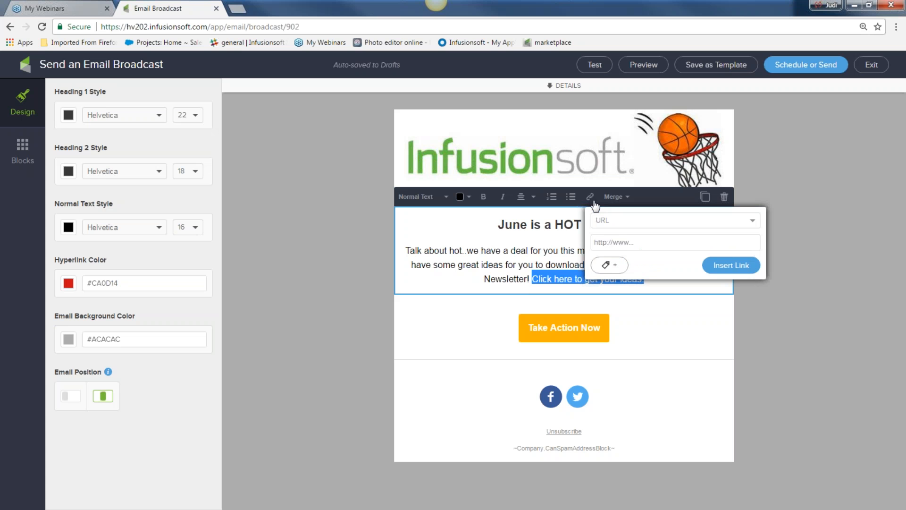
left_click(754, 223)
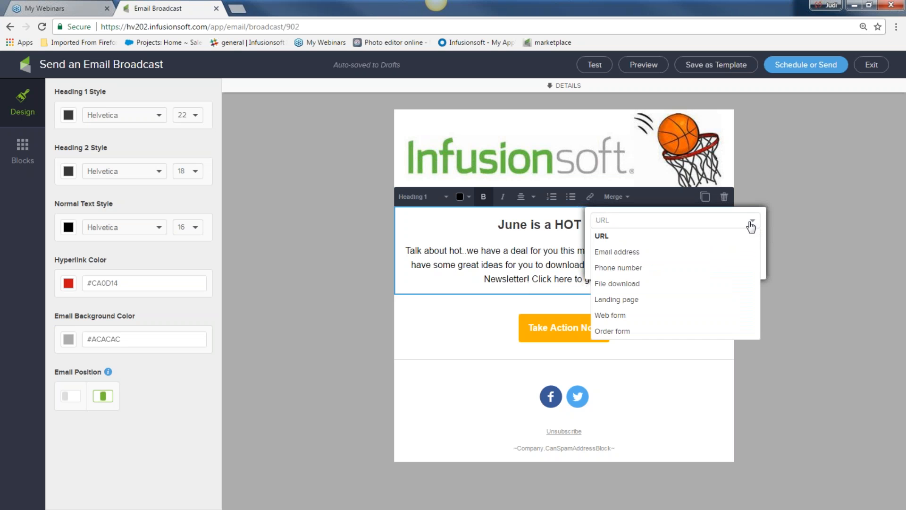
left_click(674, 285)
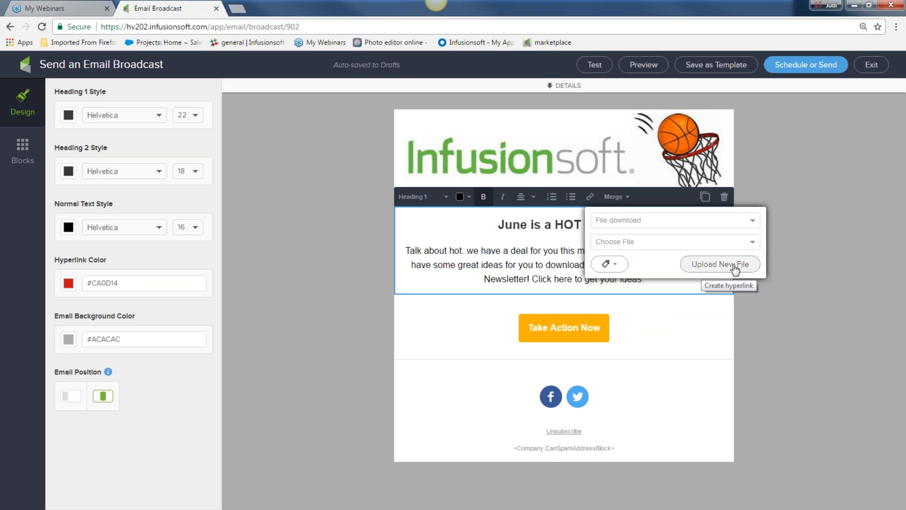
left_click(752, 222)
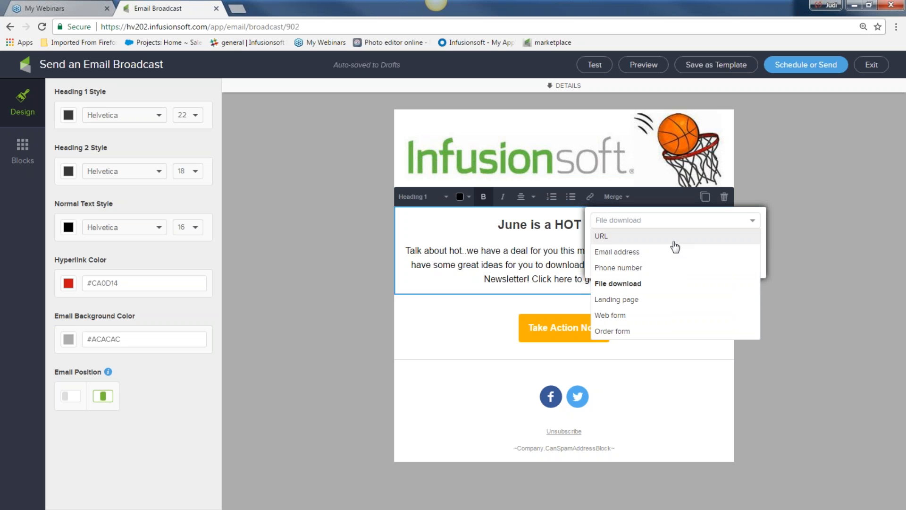
left_click(654, 284)
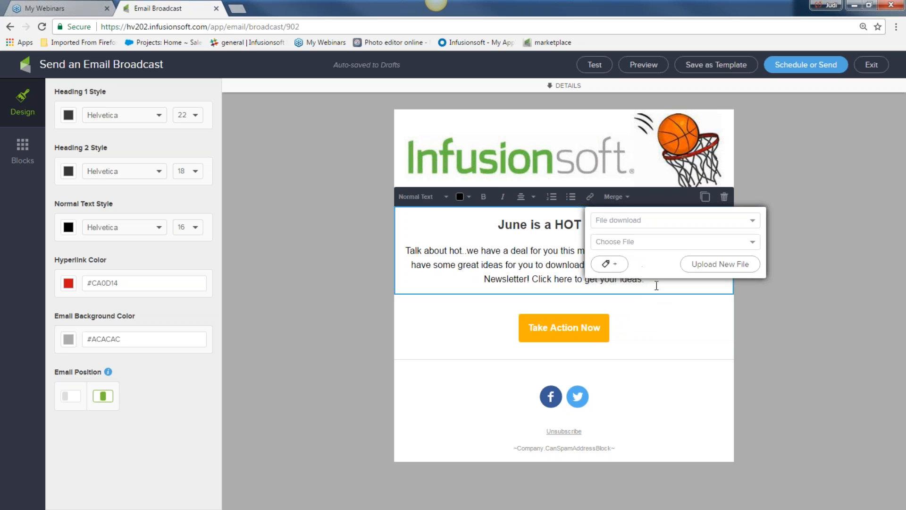
left_click(752, 242)
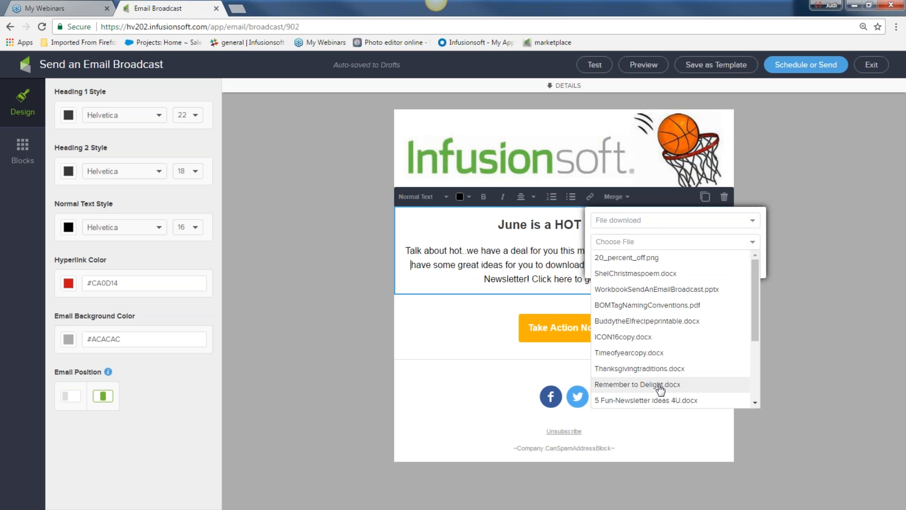
left_click(657, 400)
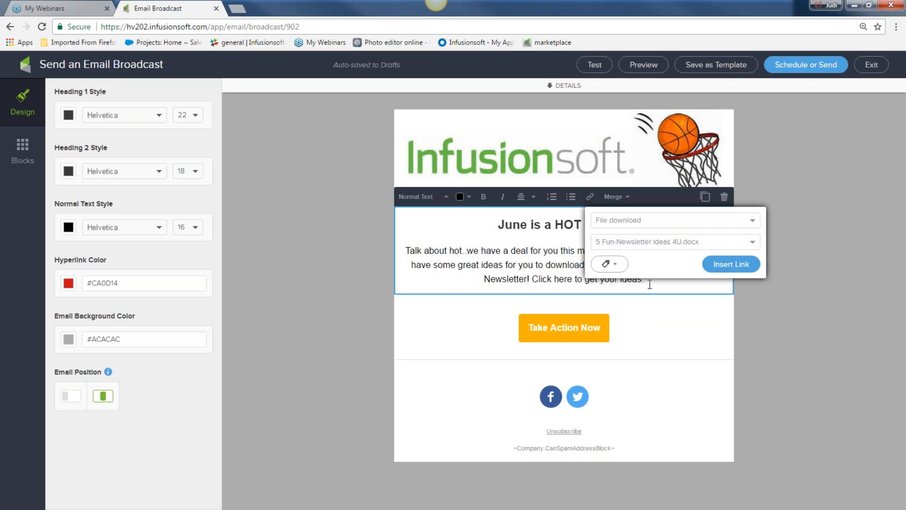
Step: Assign the tag "downloaded ideas" to the file download link and insert the link into the text
left_click(610, 264)
left_click(619, 272)
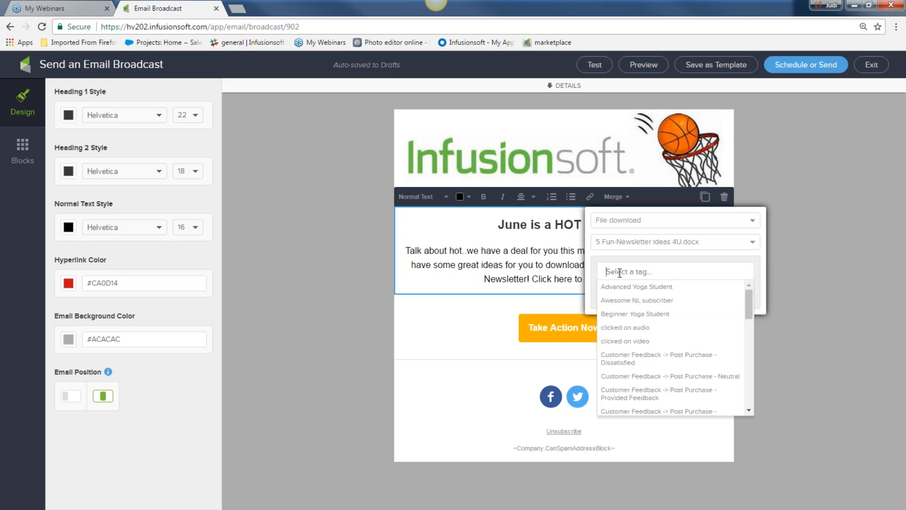
type("dow")
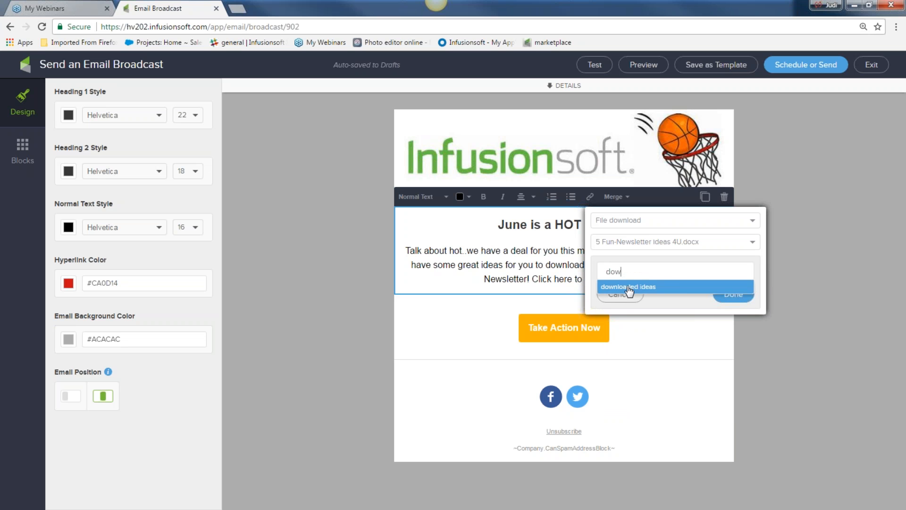
left_click(629, 288)
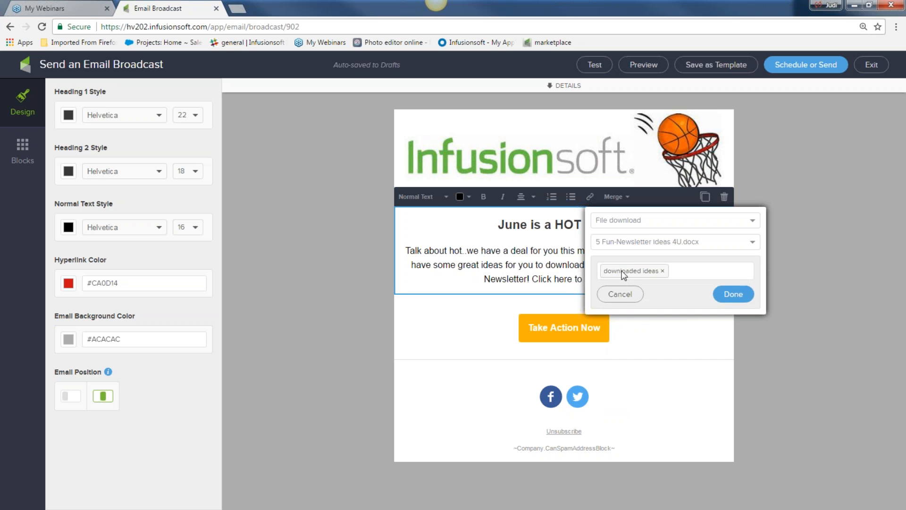
left_click(739, 296)
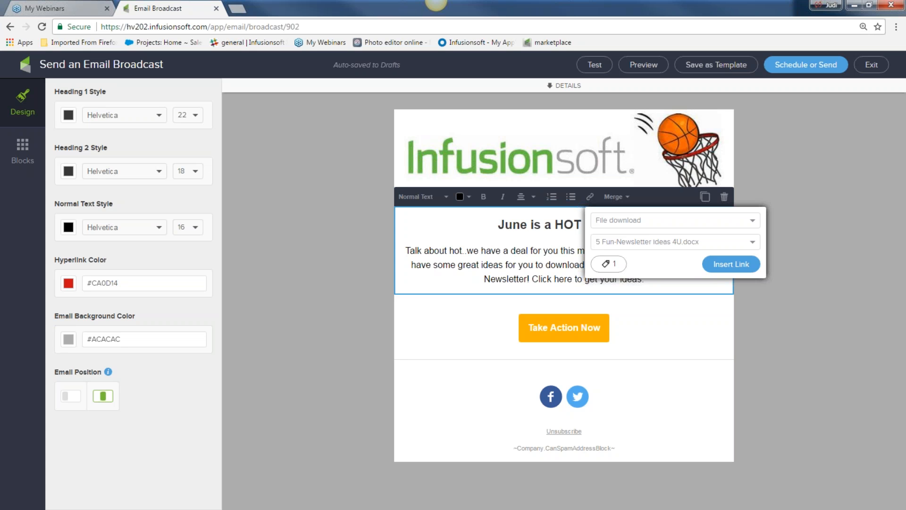
left_click(732, 264)
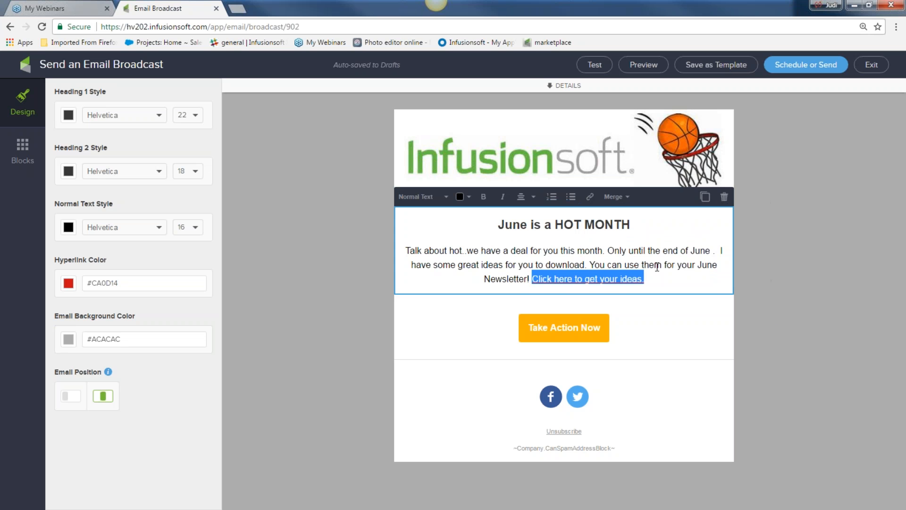
left_click(830, 264)
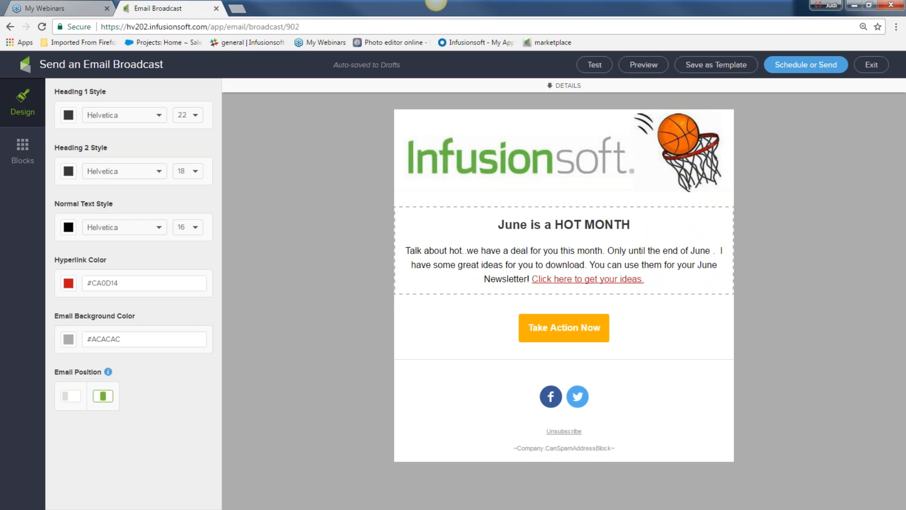
Step: Change the text of the "Take Action Now" button to "Get ideas now"
left_click(539, 332)
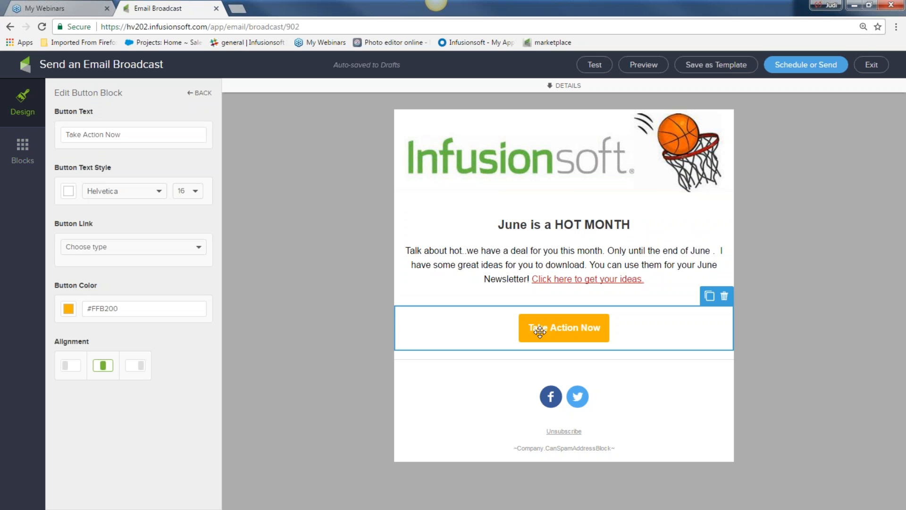
left_click_drag(169, 134, 47, 139)
type("Get ")
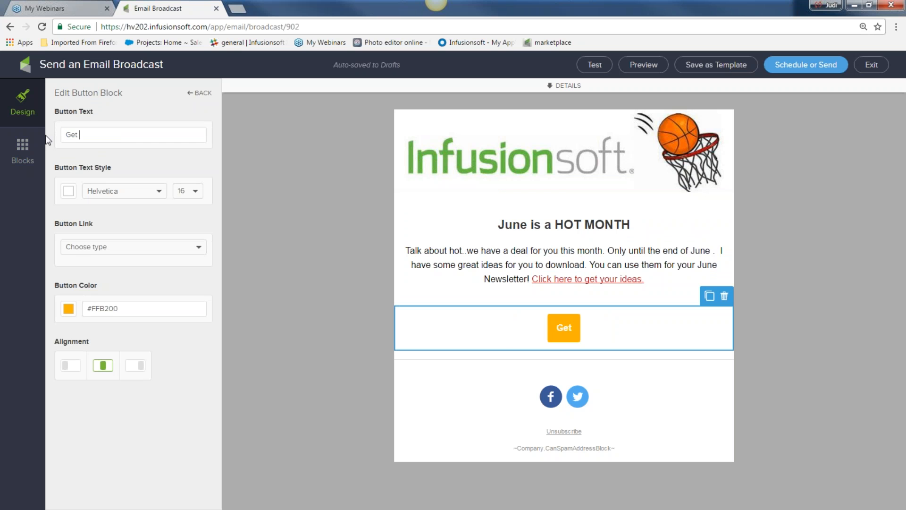
type("ideas now")
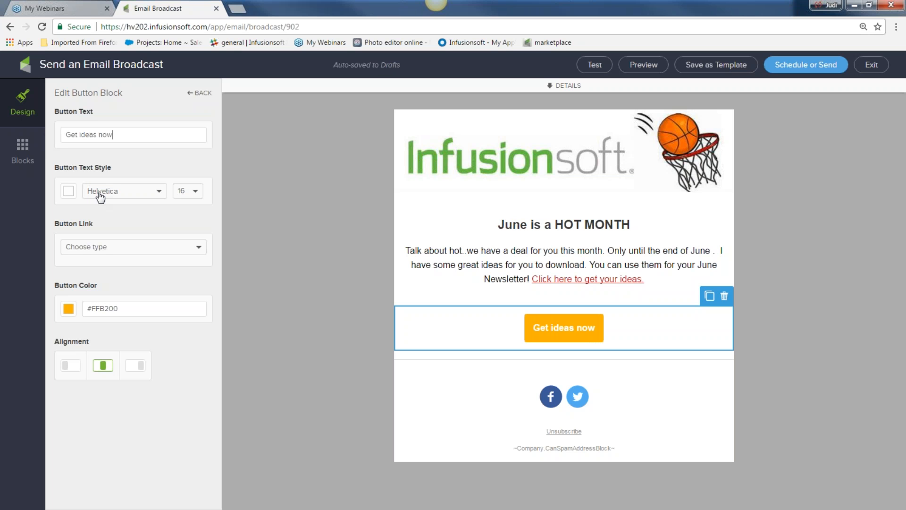
Step: Link the "Get ideas now" button to a file download of "5 Fun-Newsletter ideas 4U.docx"
left_click(87, 246)
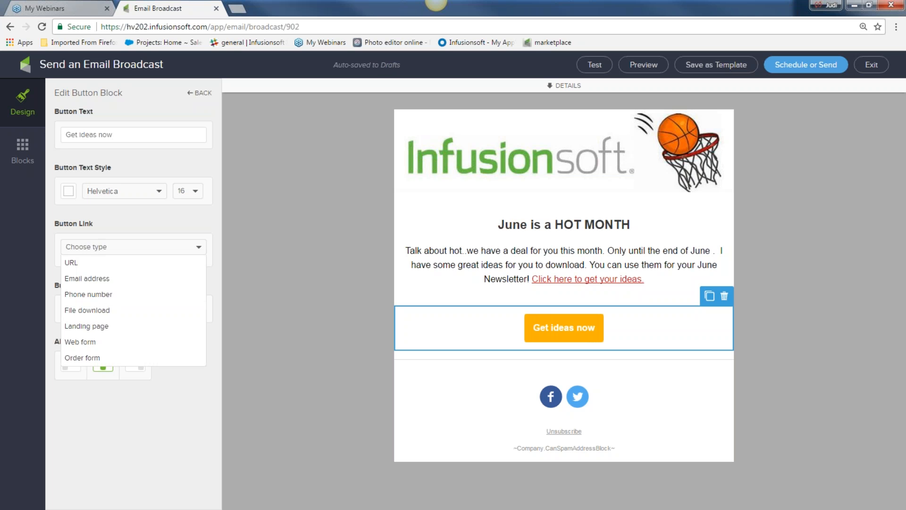
left_click(79, 311)
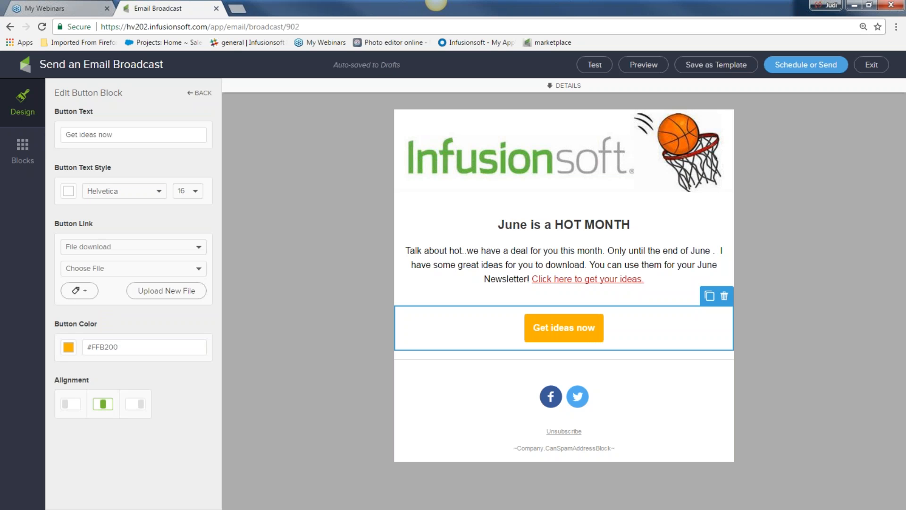
left_click(147, 267)
left_click(113, 427)
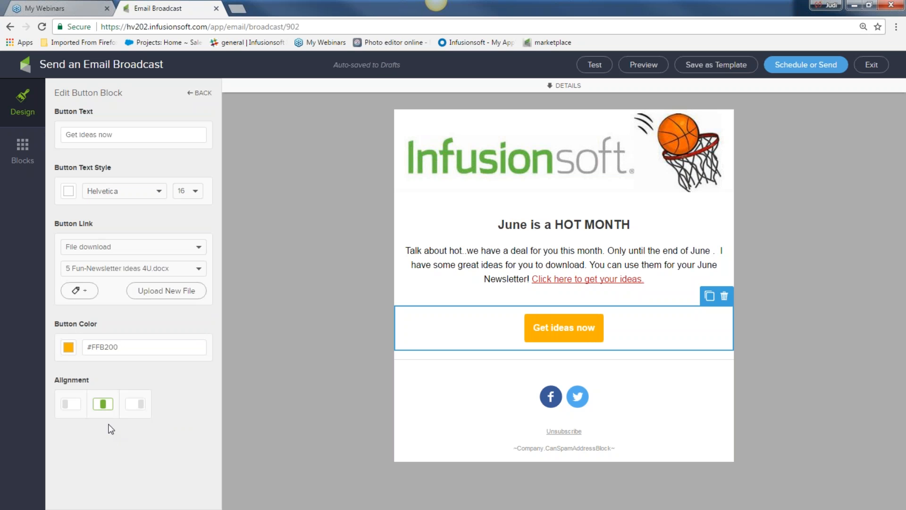
Step: Add the existing tag "downloaded ideas" to the button's file download link
left_click(81, 297)
left_click(110, 300)
type("do")
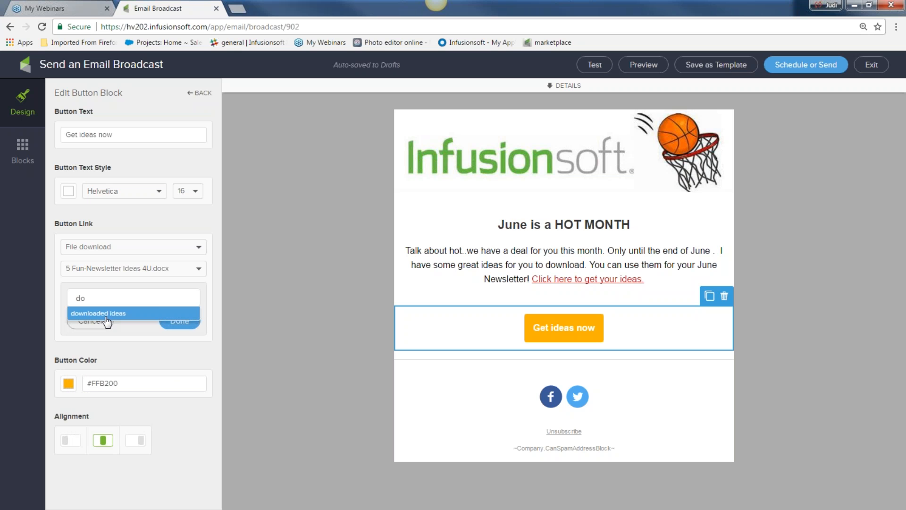
left_click(108, 313)
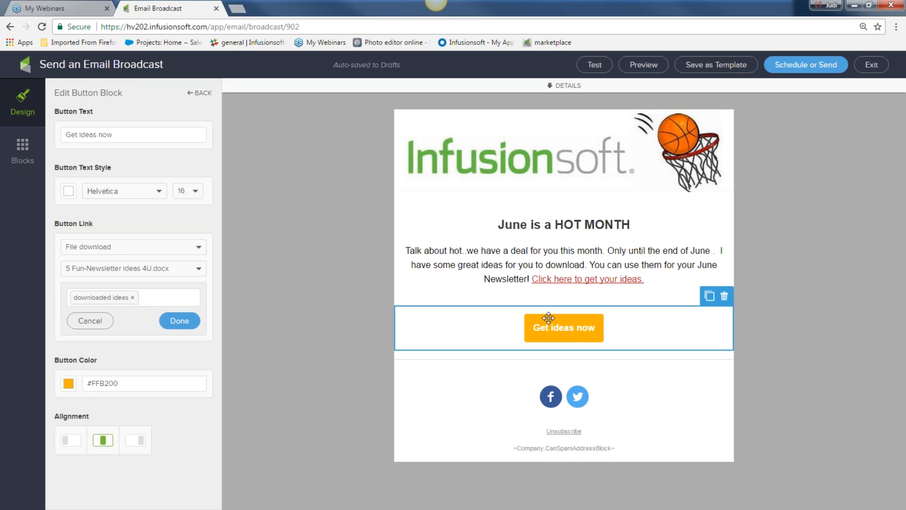
Step: Create the tag "clicked on ideas" for the button link and remove the "downloaded ideas" tag from it
left_click(145, 300)
type("click")
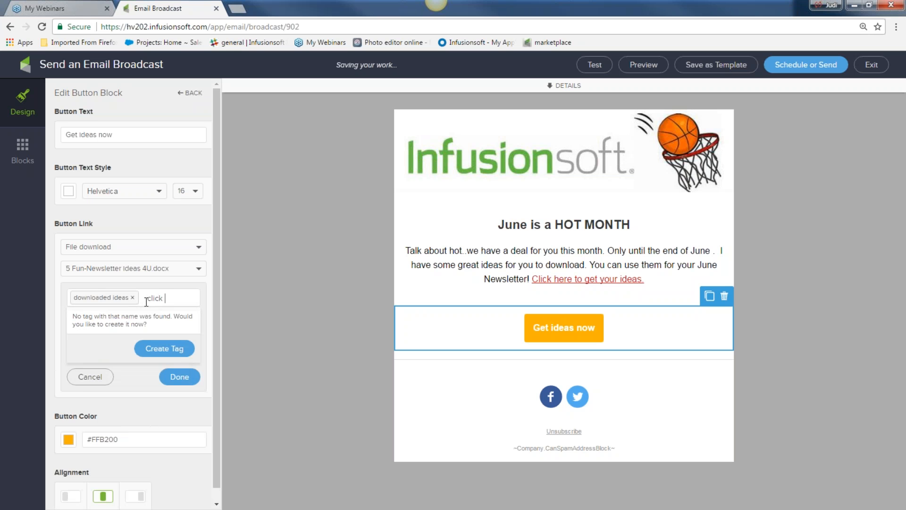
type("ed on ideas")
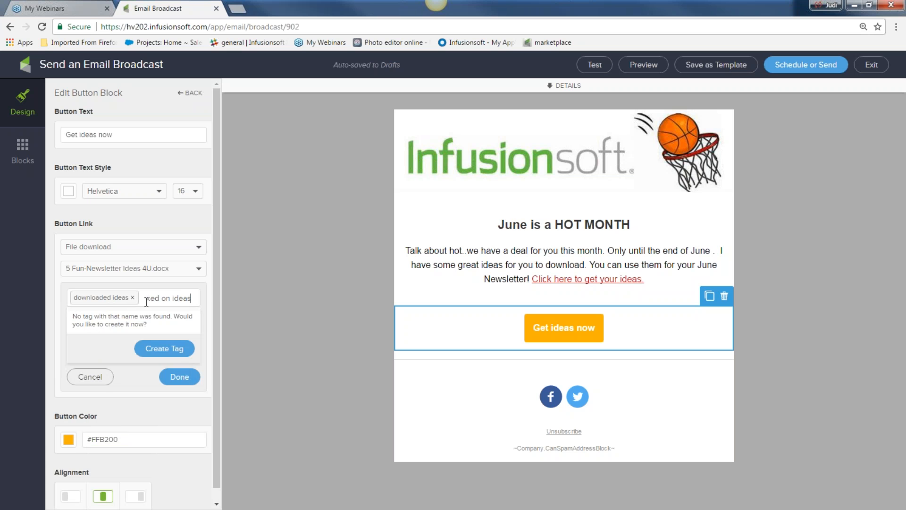
left_click(156, 348)
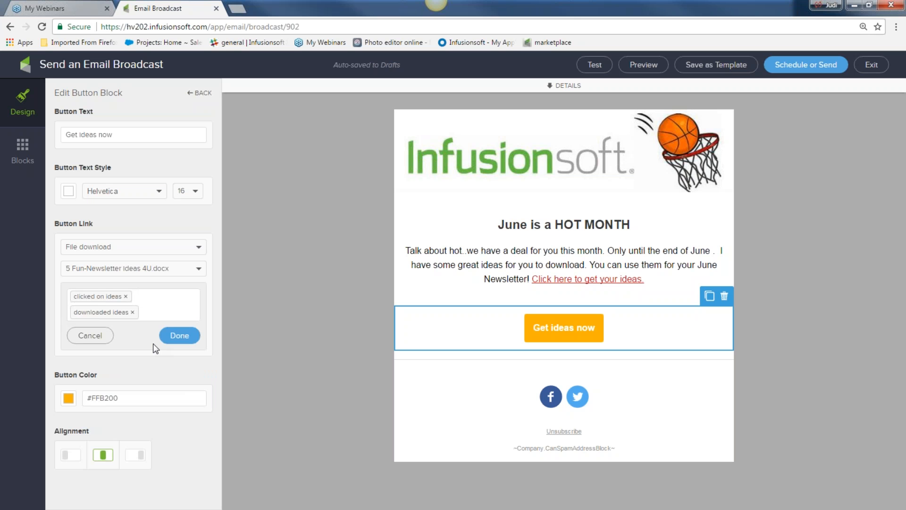
left_click(133, 312)
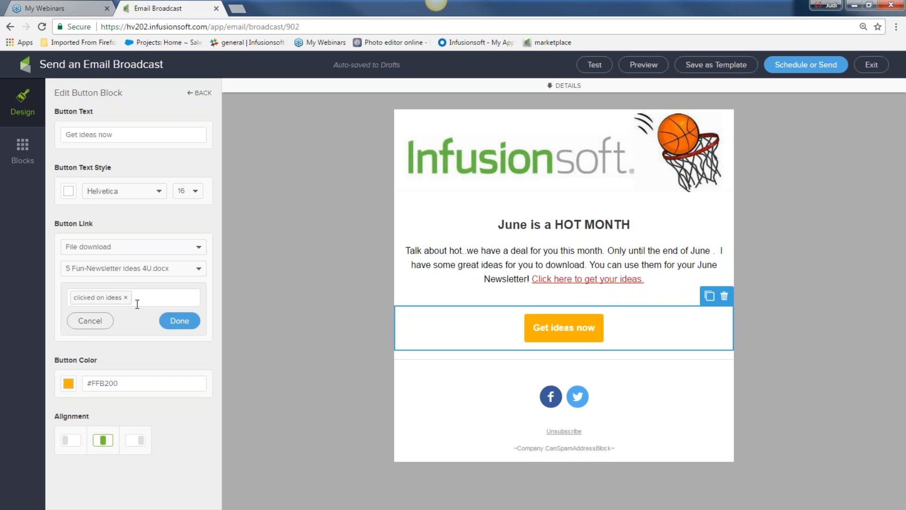
left_click(177, 322)
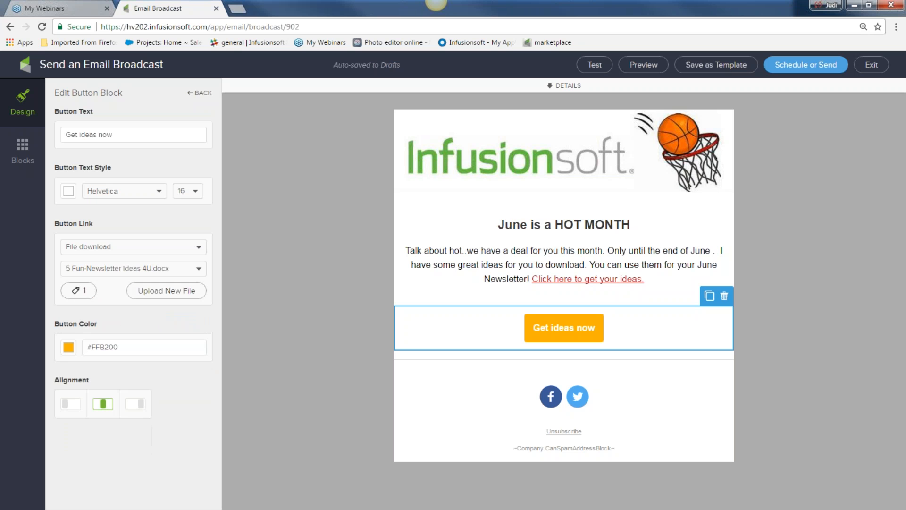
Step: Change the color of the "Get ideas now" button to orange, #E49042
left_click(69, 348)
left_click(142, 413)
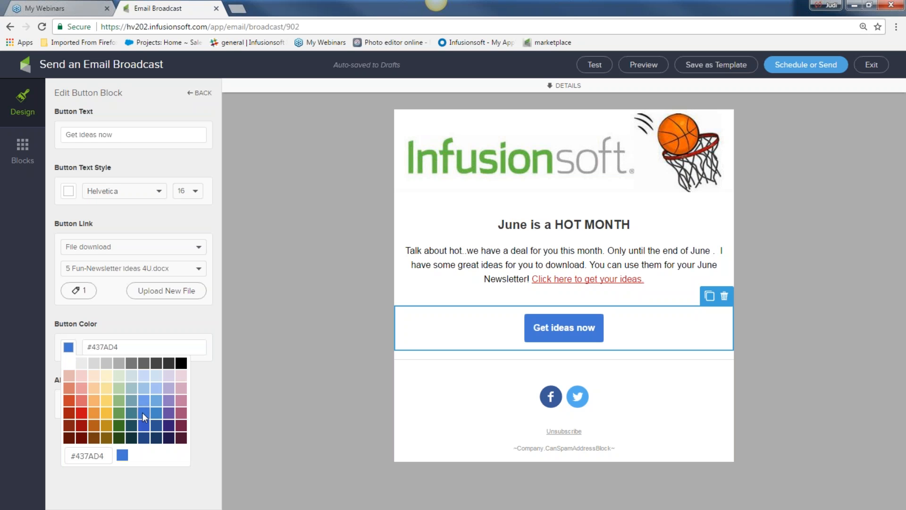
left_click(93, 412)
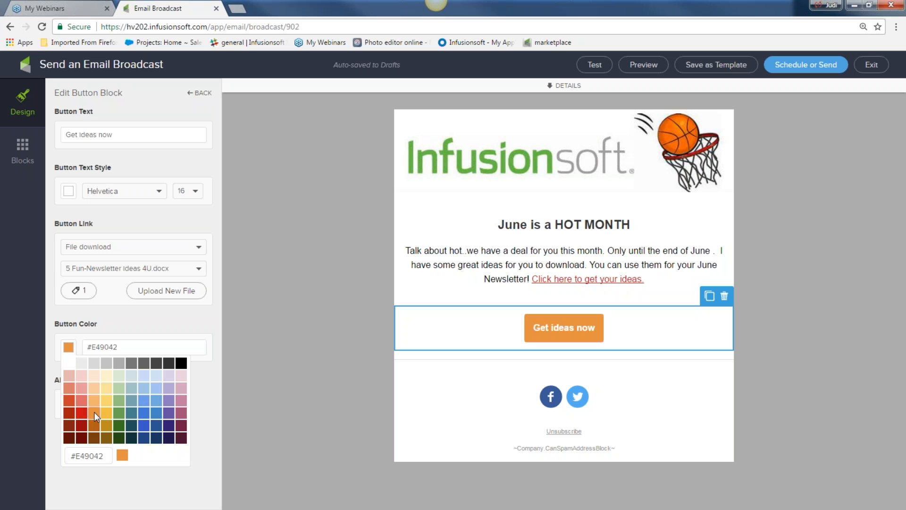
left_click(250, 409)
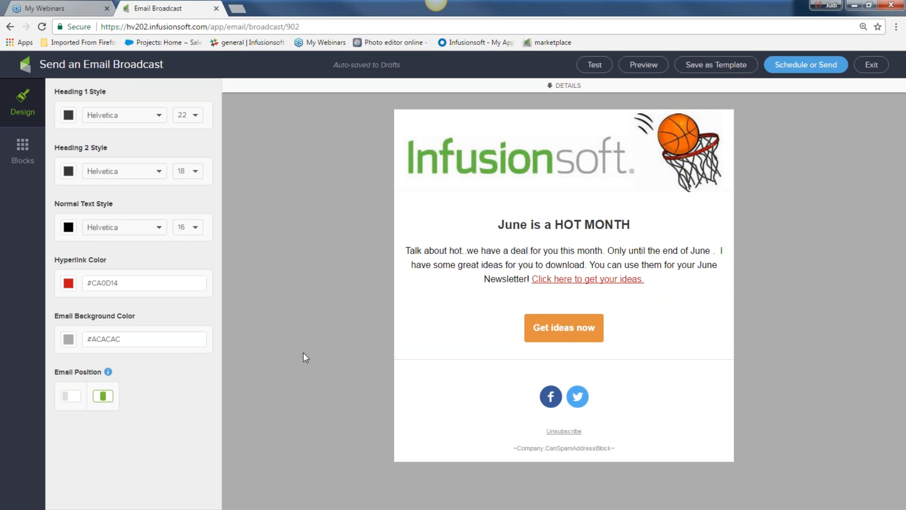
Step: Delete the social block with the Facebook and Twitter icons from the email footer
left_click(611, 395)
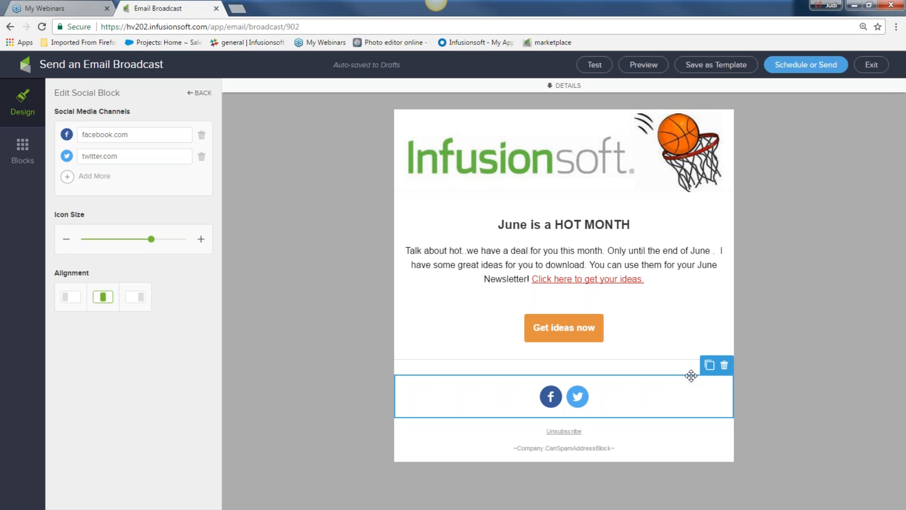
left_click(723, 365)
left_click(717, 384)
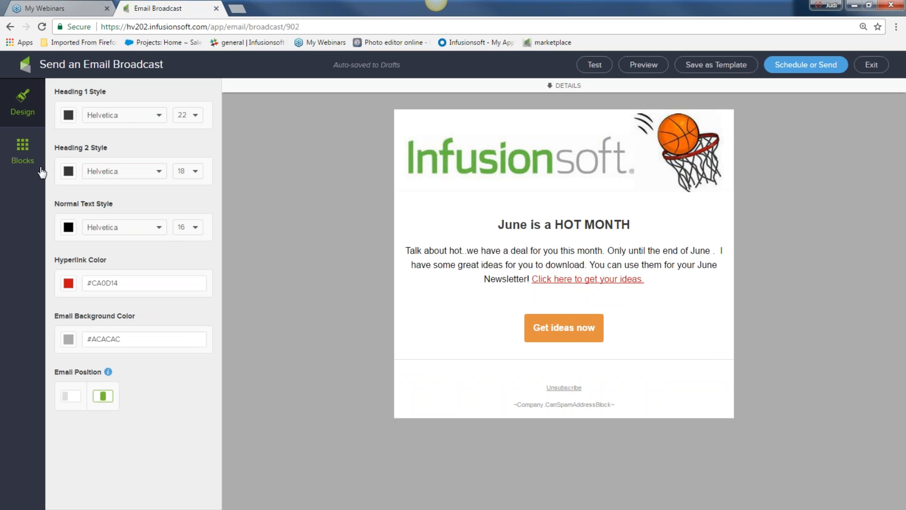
Step: Add a divider block between the body text and the button, with a reduced width and a dark orange color
left_click(20, 149)
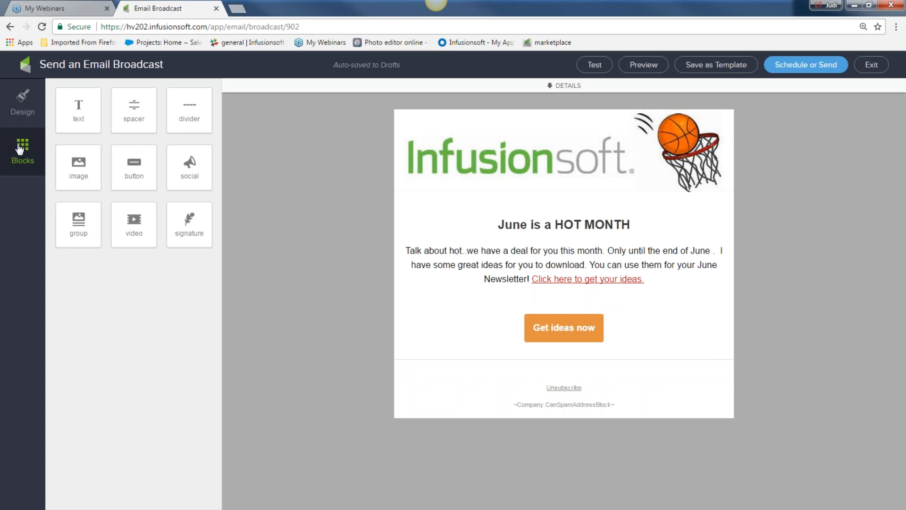
left_click_drag(189, 106, 590, 340)
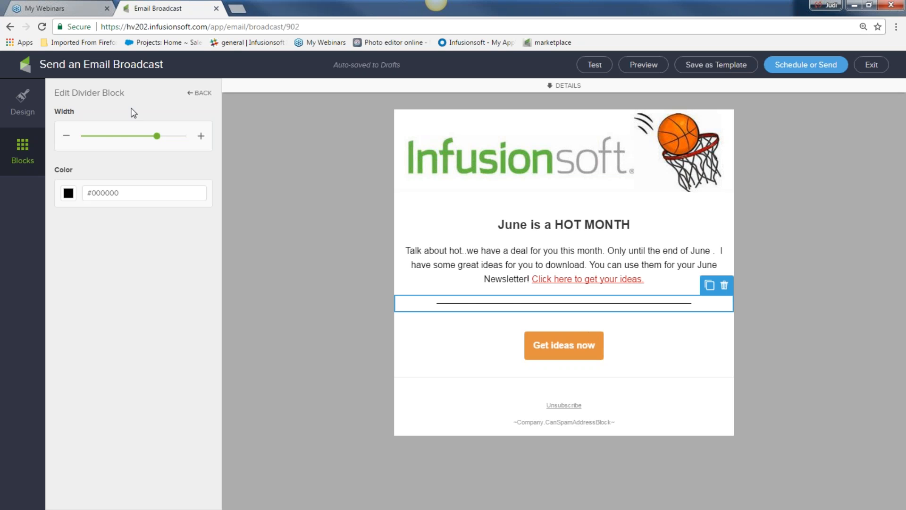
mouse_move(158, 135)
left_mouse_down()
mouse_move(108, 135)
mouse_move(144, 135)
left_mouse_up()
left_click(73, 195)
left_click(92, 271)
left_click(235, 238)
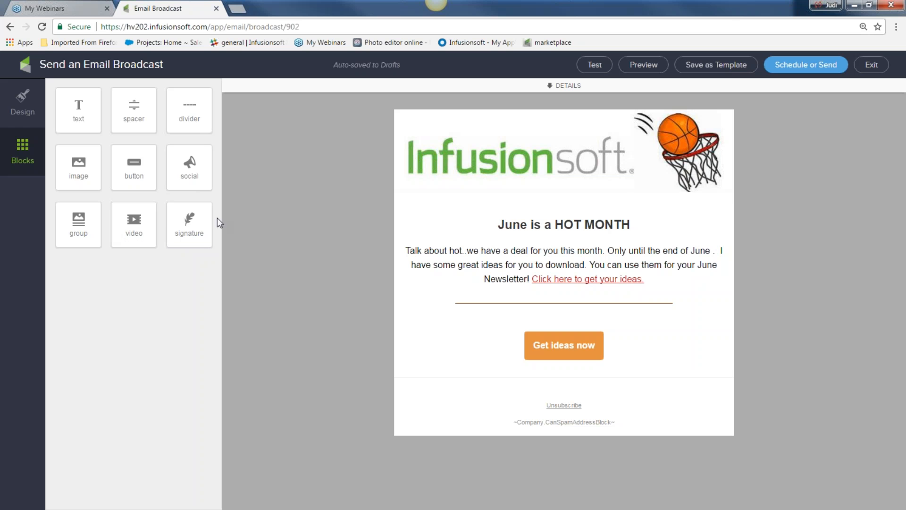
Step: Add a text block below the orange divider and place a second divider block beneath that text
left_click_drag(84, 112, 505, 336)
left_click_drag(682, 368, 369, 330)
left_click(329, 302)
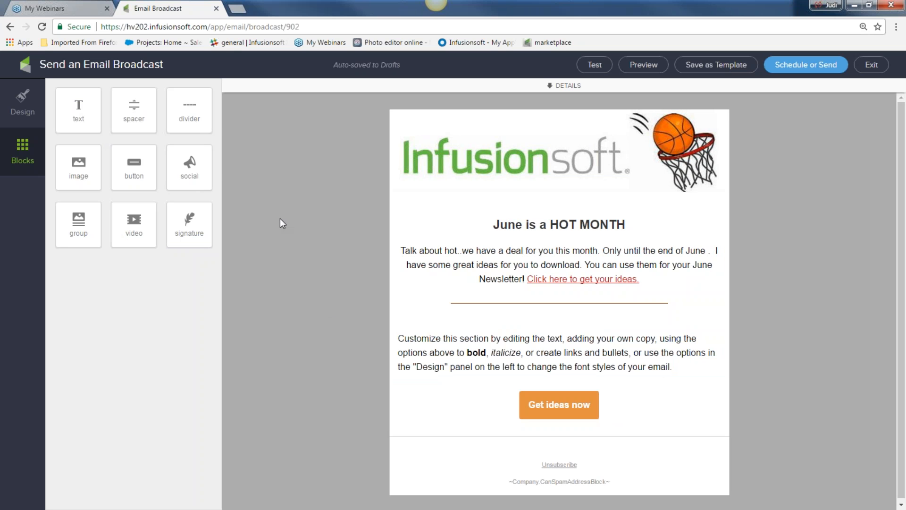
left_click_drag(190, 110, 553, 433)
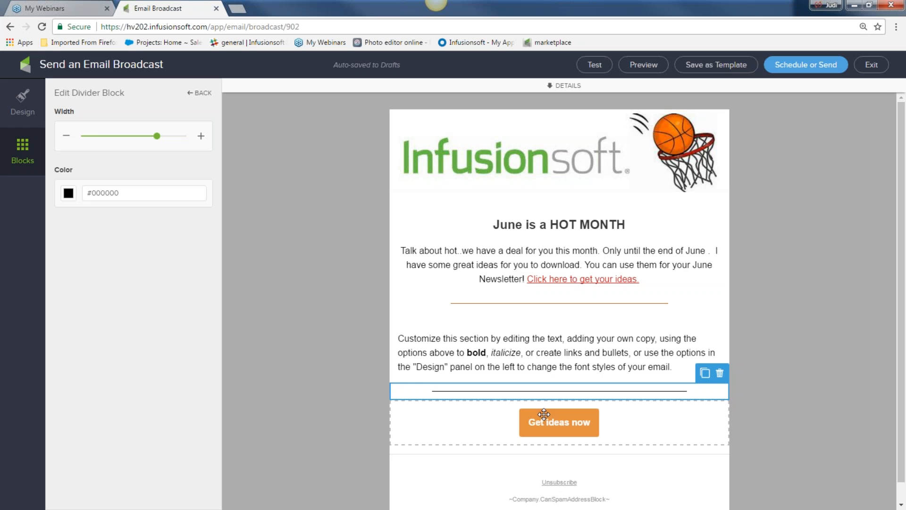
Step: Move the "Get ideas now" button block directly under the body text, full width above the orange divider
left_click_drag(543, 413, 548, 310)
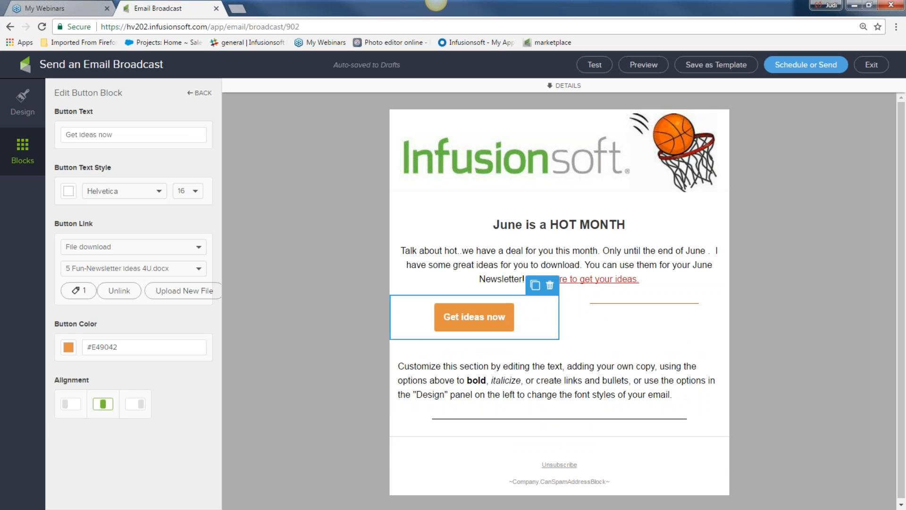
left_click(292, 379)
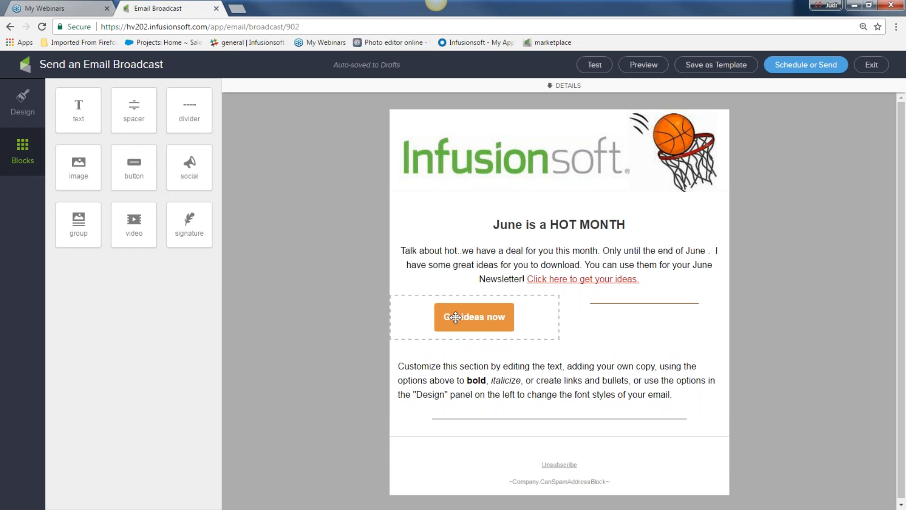
left_click_drag(468, 312, 545, 302)
left_click(826, 335)
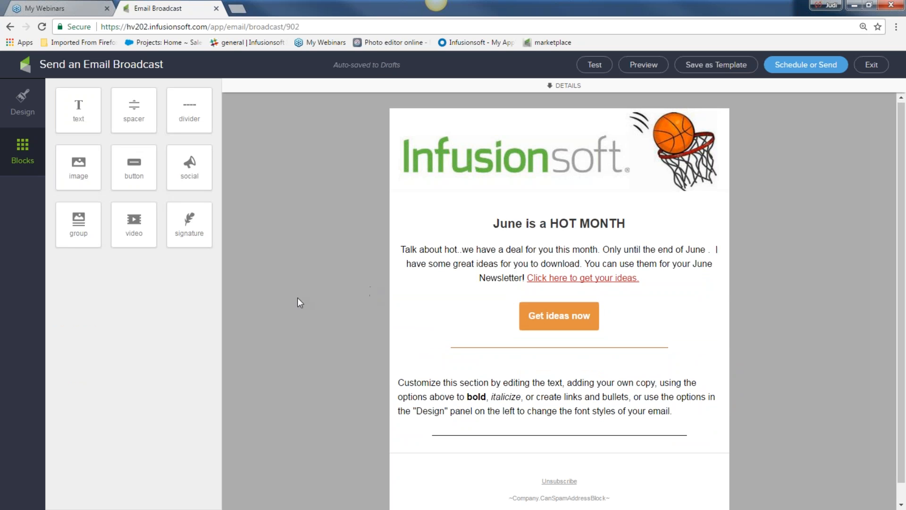
Step: Add a group block below the black divider and set its group option to Hide Button
scroll(298, 298, "down", 1)
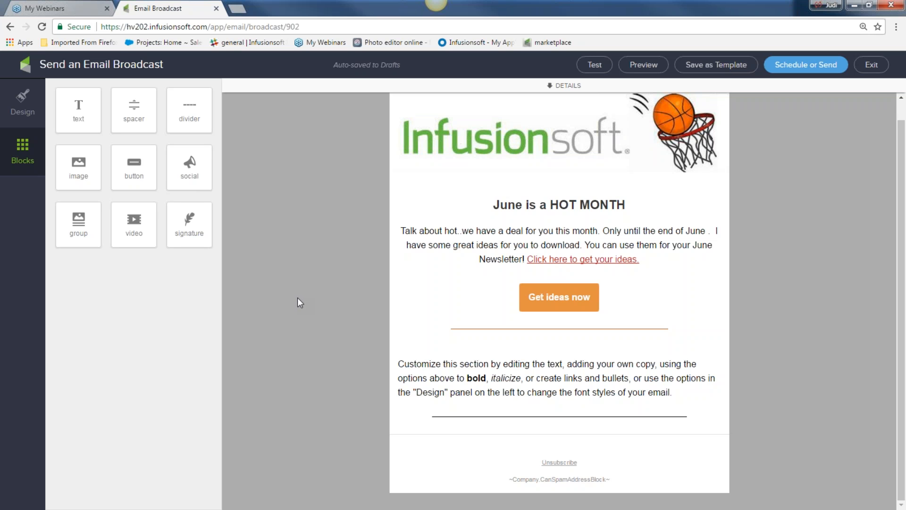
left_click_drag(93, 226, 444, 442)
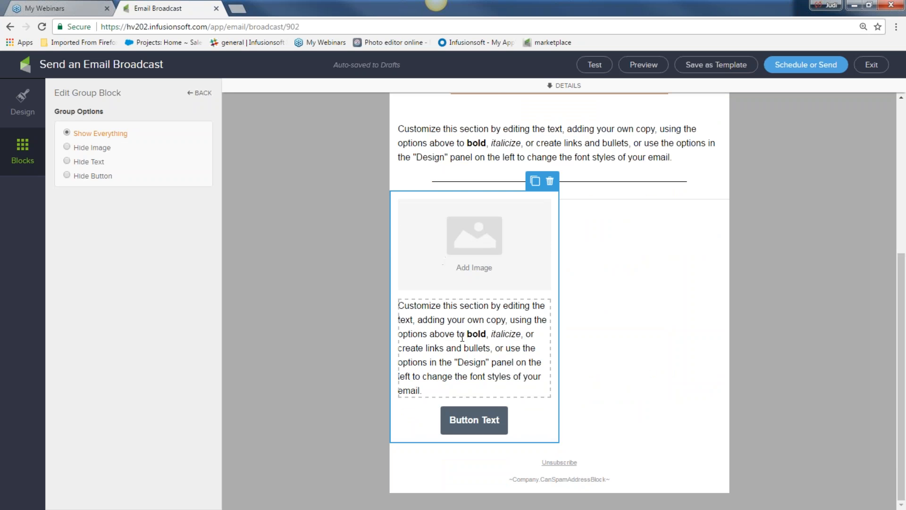
left_click(65, 176)
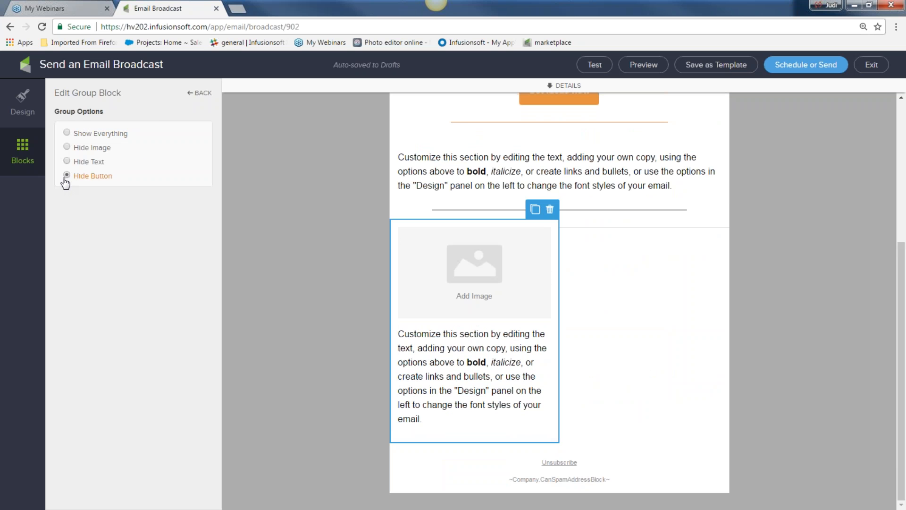
Step: Insert the crying face emoji from the image library into the group block's image placeholder
left_click(469, 284)
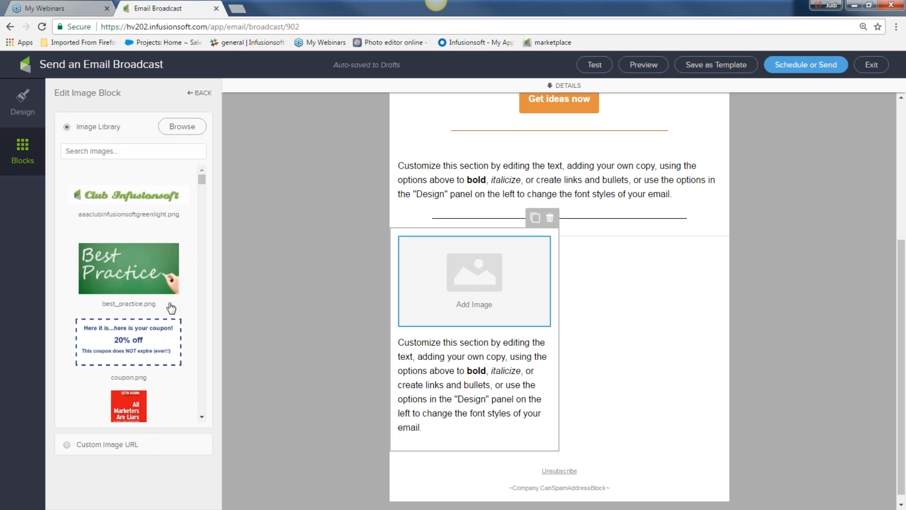
scroll(168, 309, "down", 2)
scroll(169, 309, "down", 2)
left_click(128, 312)
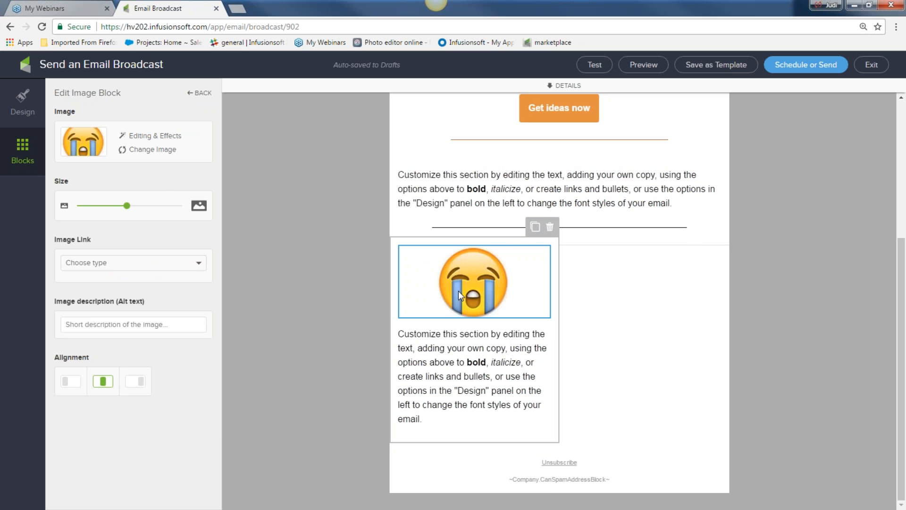
Step: Enlarge the crying emoji image and set its image description to "sad face"
left_click(137, 206)
left_click_drag(137, 211, 146, 206)
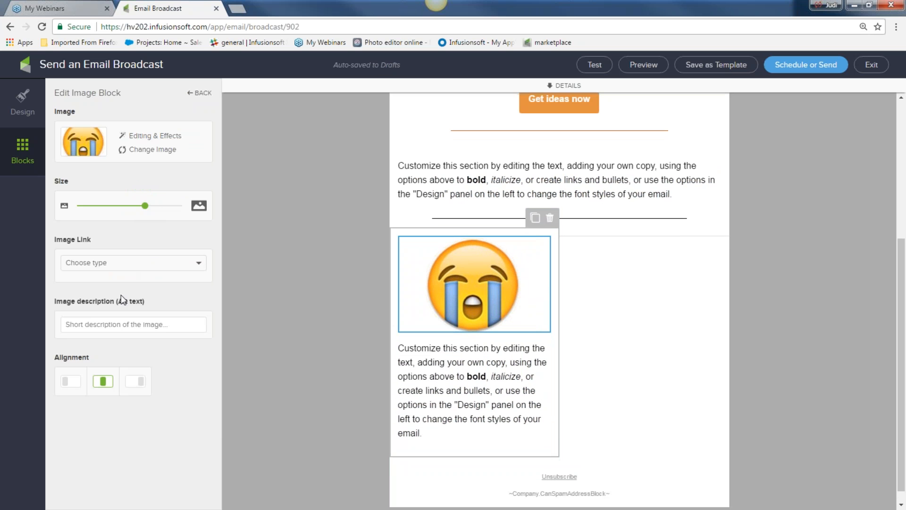
type("sad face")
left_click(415, 429)
left_click(254, 393)
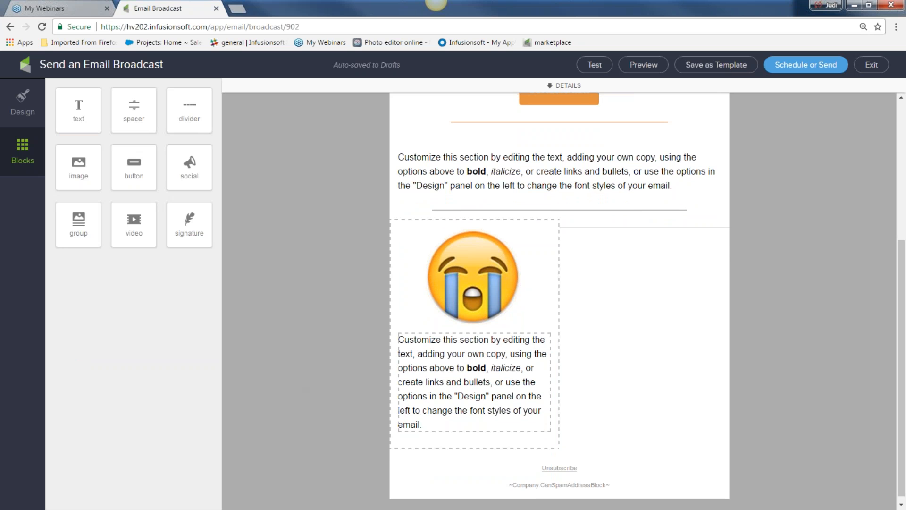
Step: Delete the group block with the crying emoji from the email
left_click(541, 241)
left_click(551, 227)
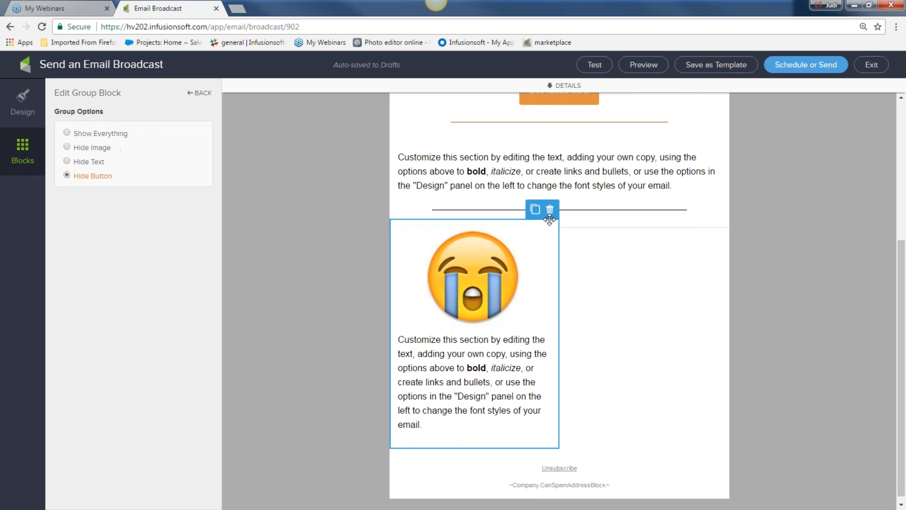
left_click(549, 211)
left_click(551, 229)
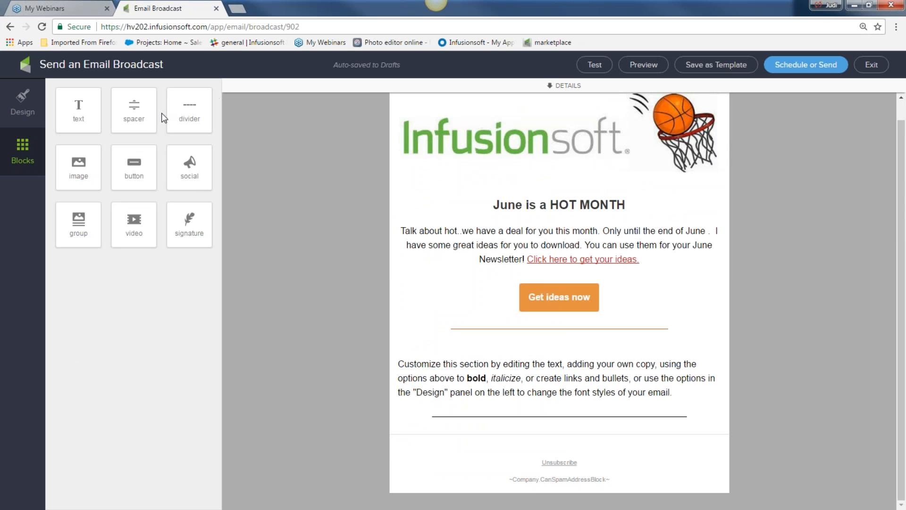
Step: Add an image block below the Infusionsoft logo, insert little_fox.png from the image library and shrink the picture
left_click_drag(79, 158, 548, 163)
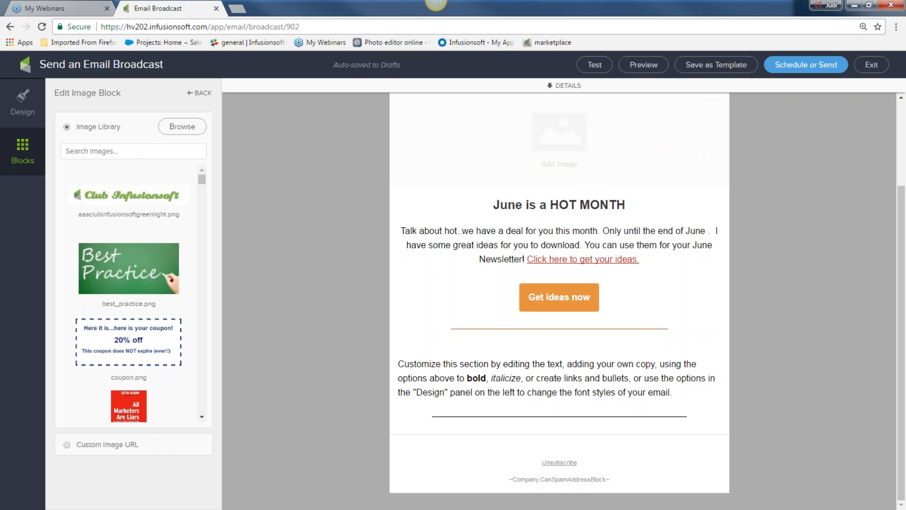
scroll(573, 160, "up", 1)
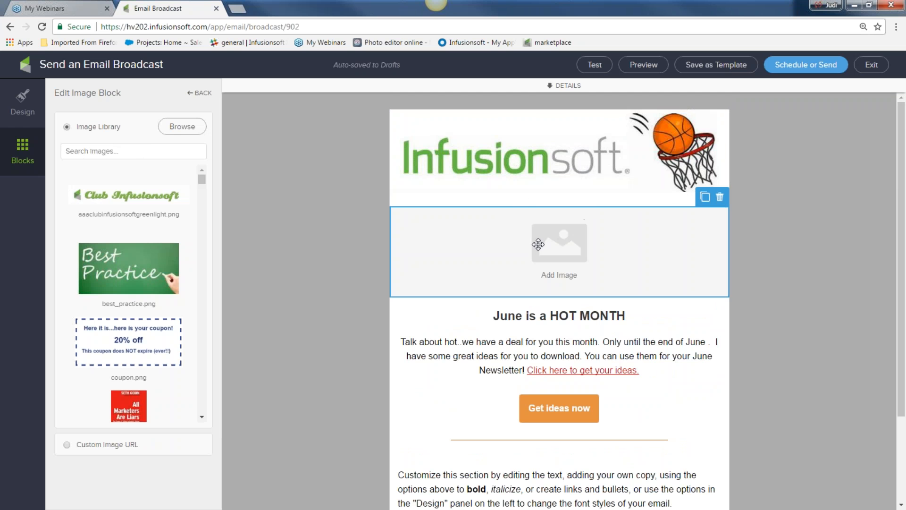
scroll(131, 397, "down", 5)
scroll(129, 389, "down", 6)
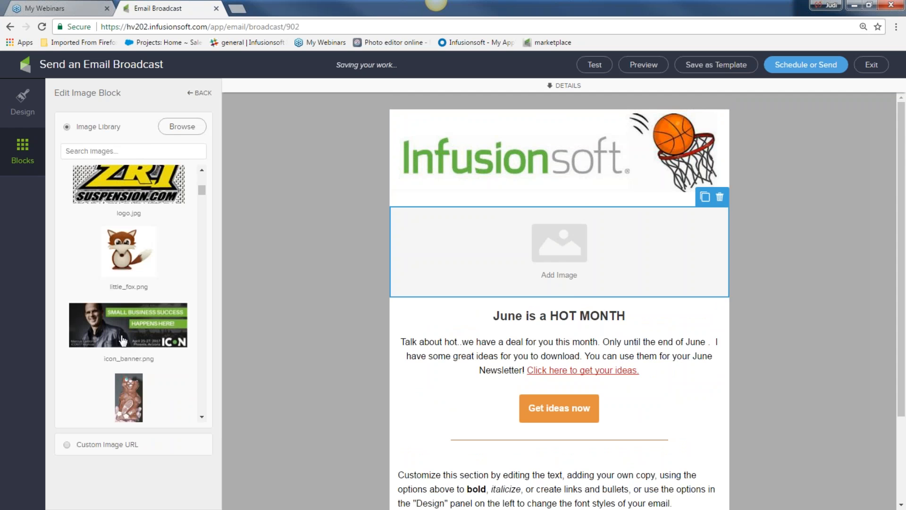
left_click(124, 261)
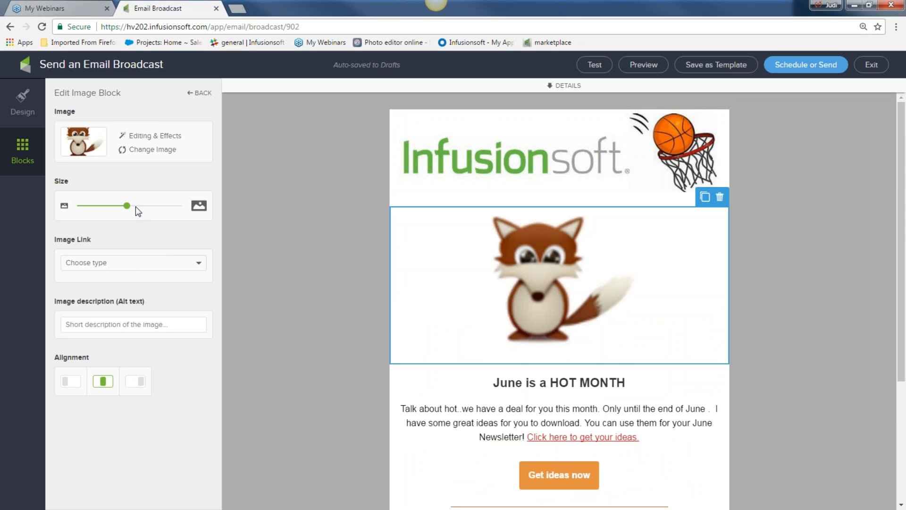
left_click_drag(128, 208, 105, 208)
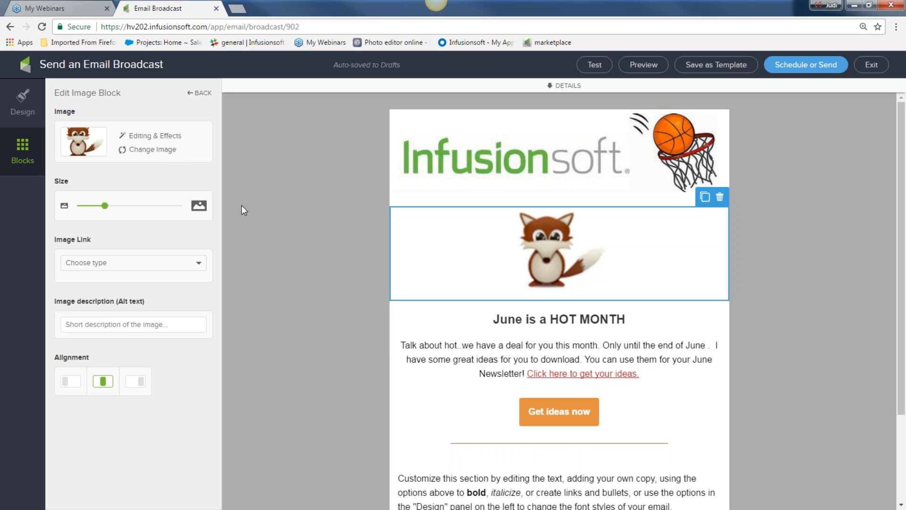
left_click(291, 231)
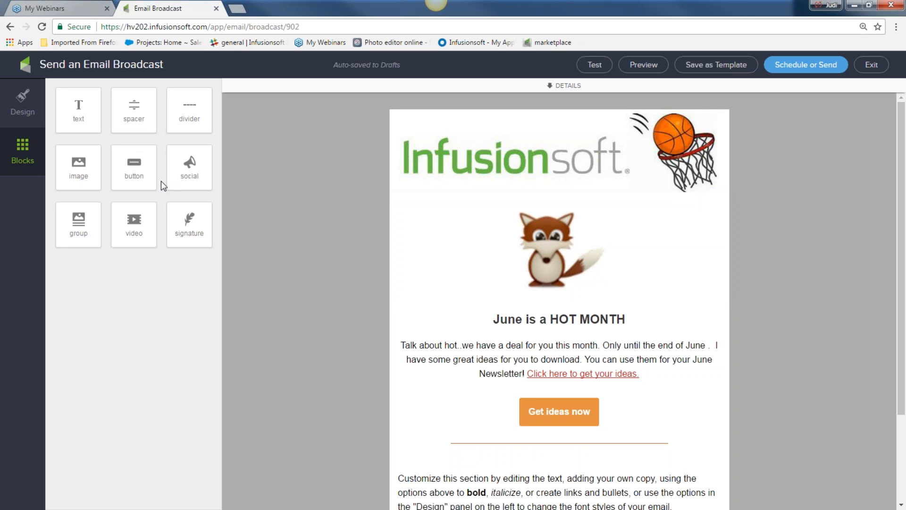
Step: Add a social block between the logo and the fox image, with "ww" as both the Facebook and Twitter links
left_click_drag(187, 164, 489, 188)
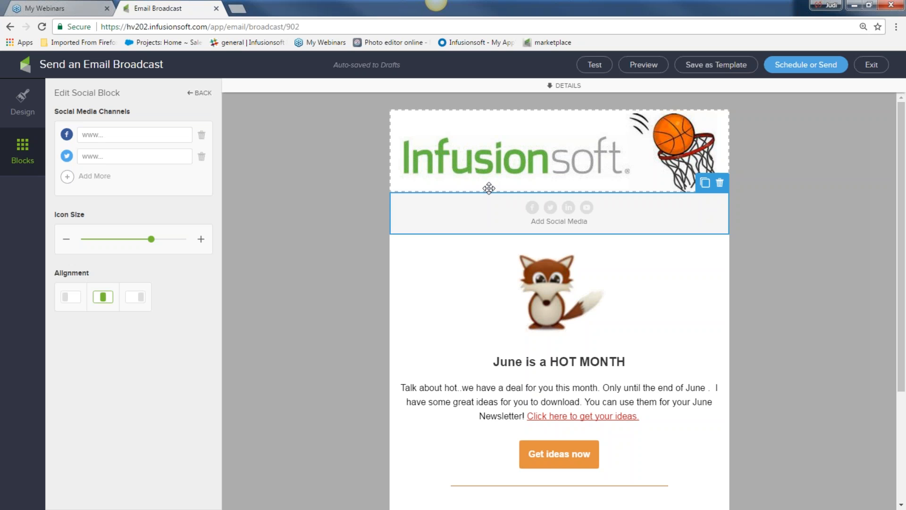
left_click(113, 133)
type("ww")
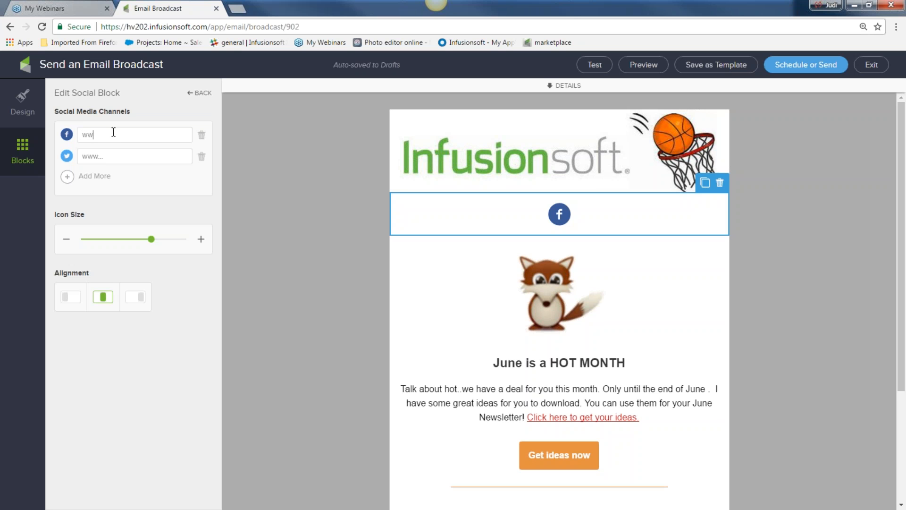
type("ww")
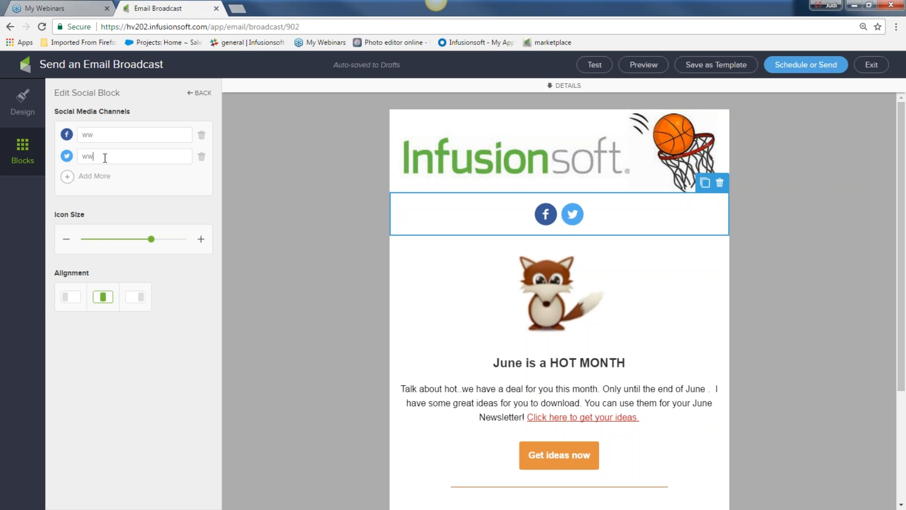
Step: Add a Pinterest channel with the link "ww" to the social block and reduce the icon size slightly
left_click(68, 178)
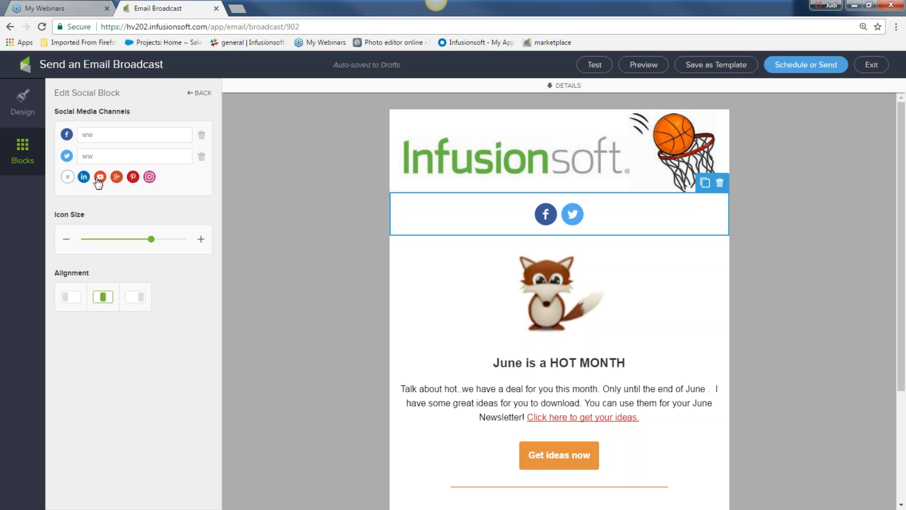
left_click(133, 177)
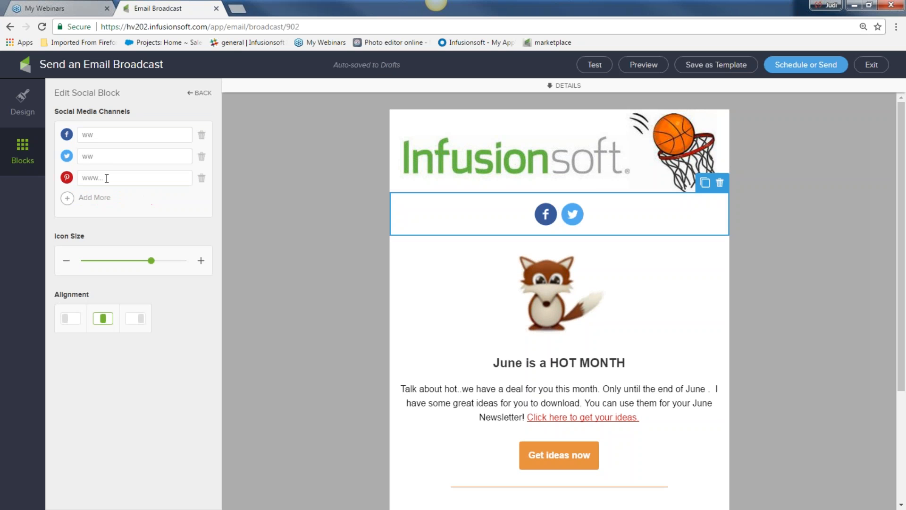
type("ww")
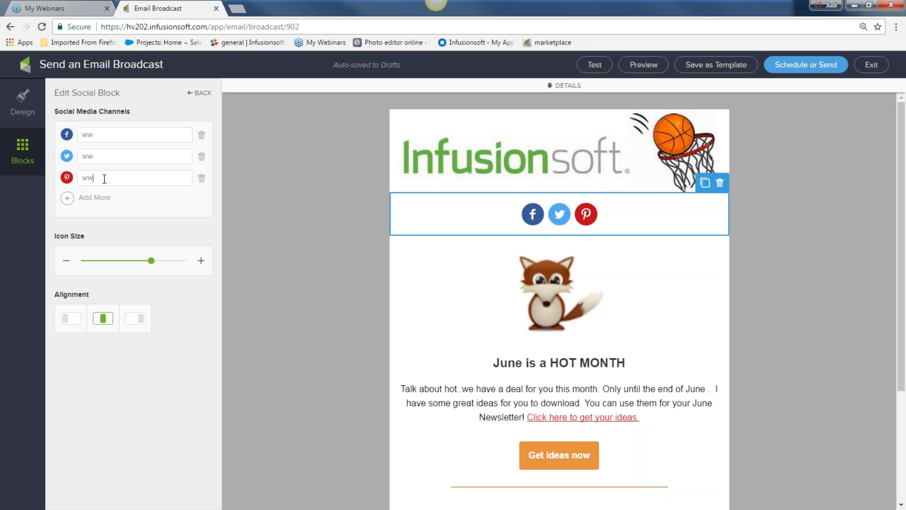
left_click_drag(149, 260, 129, 261)
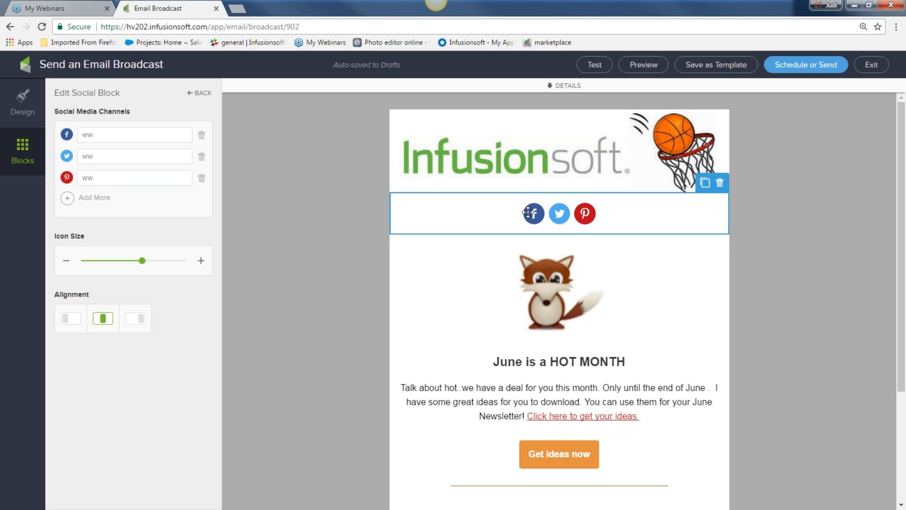
scroll(507, 210, "down", 3)
scroll(477, 184, "up", 3)
left_click(27, 149)
left_click_drag(188, 166, 494, 498)
scroll(493, 453, "down", 3)
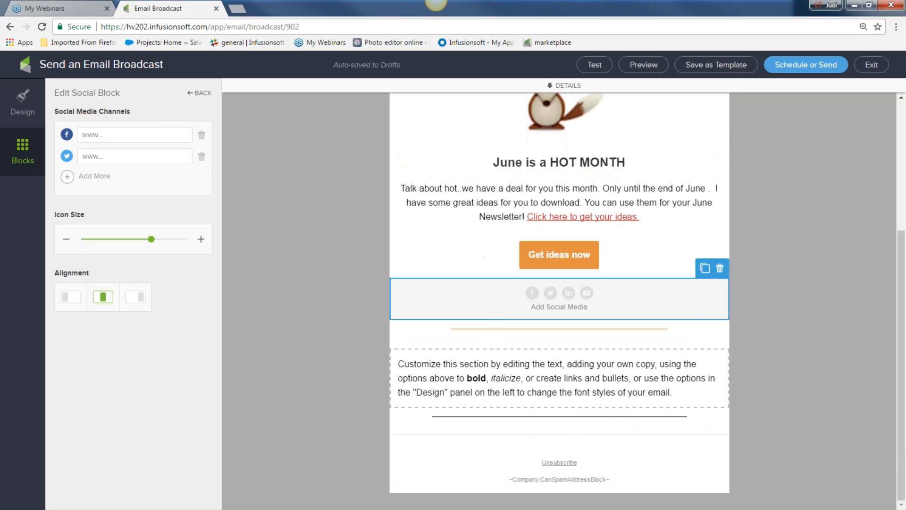
left_click(720, 268)
left_click(714, 287)
scroll(673, 281, "up", 4)
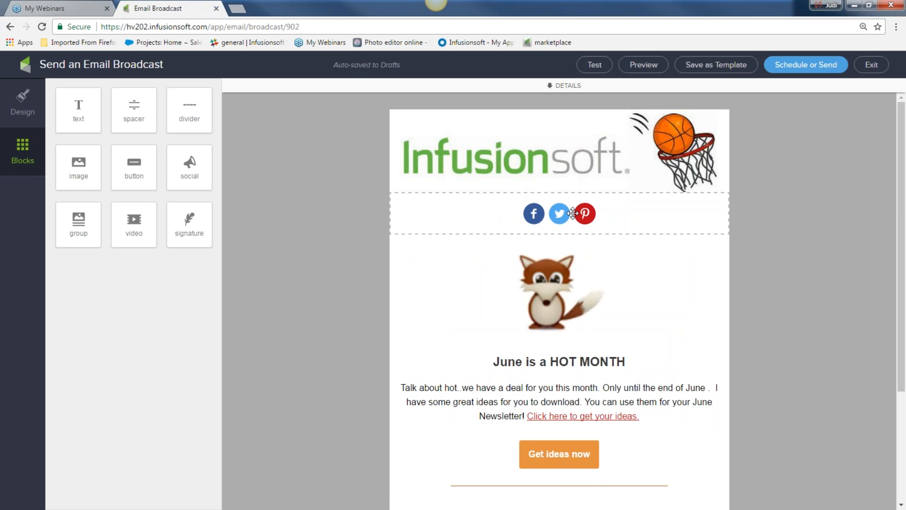
Step: Duplicate the social block under the logo and place the copy in the footer above the Unsubscribe link
left_click(612, 208)
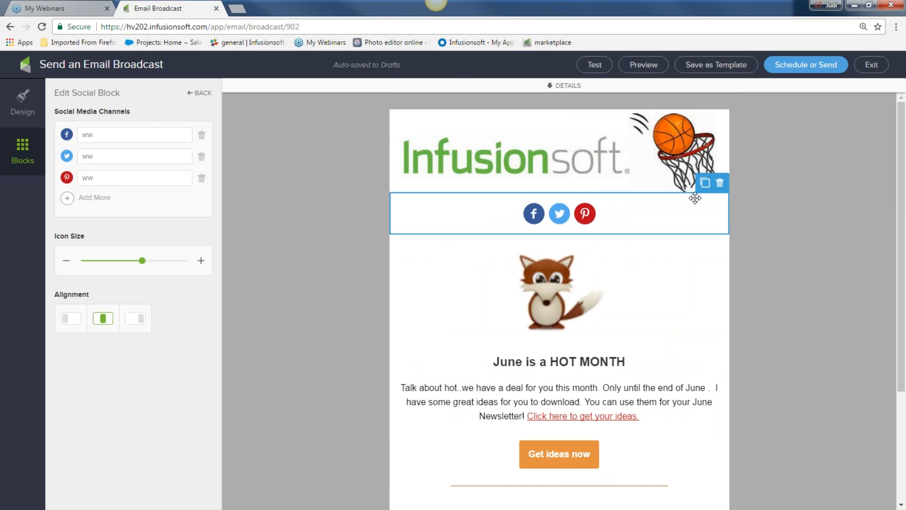
left_click_drag(704, 184, 562, 443)
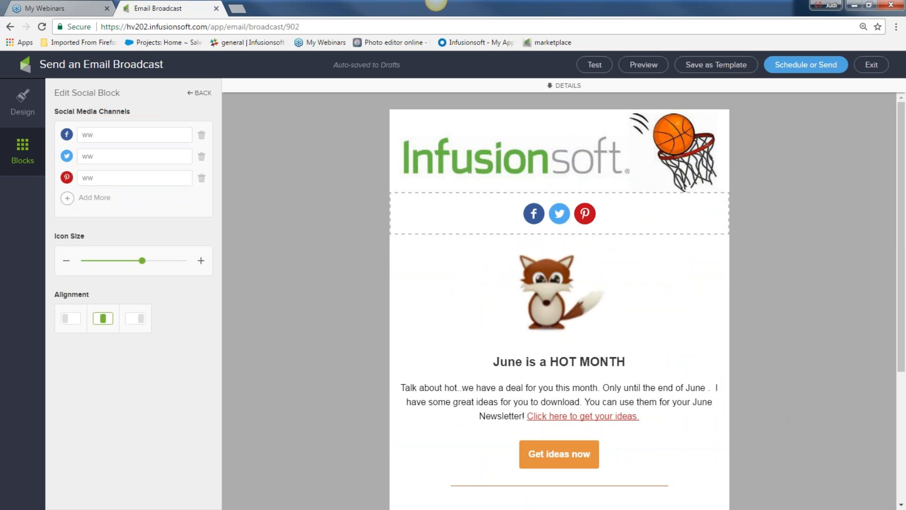
Step: Preview the email's desktop and mobile versions, checking the mobile layout from the header to the footer social icons
left_click(643, 65)
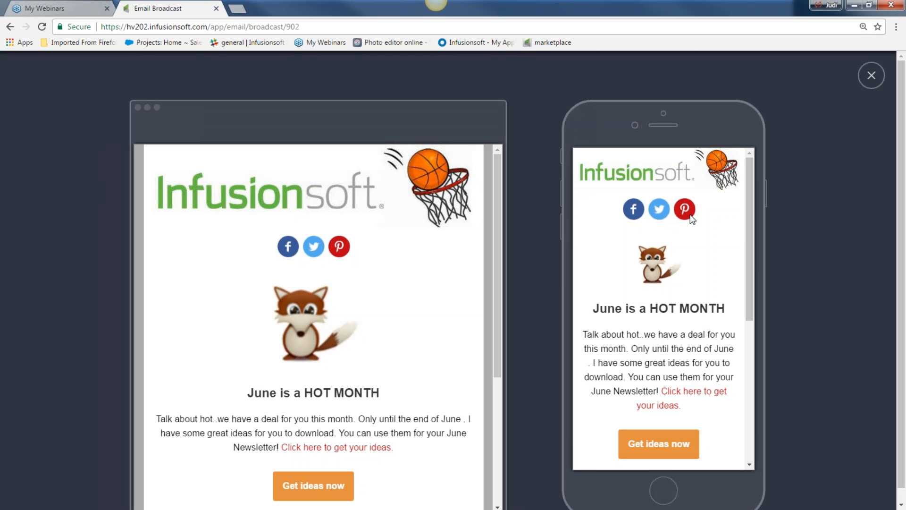
left_click_drag(749, 236, 757, 382)
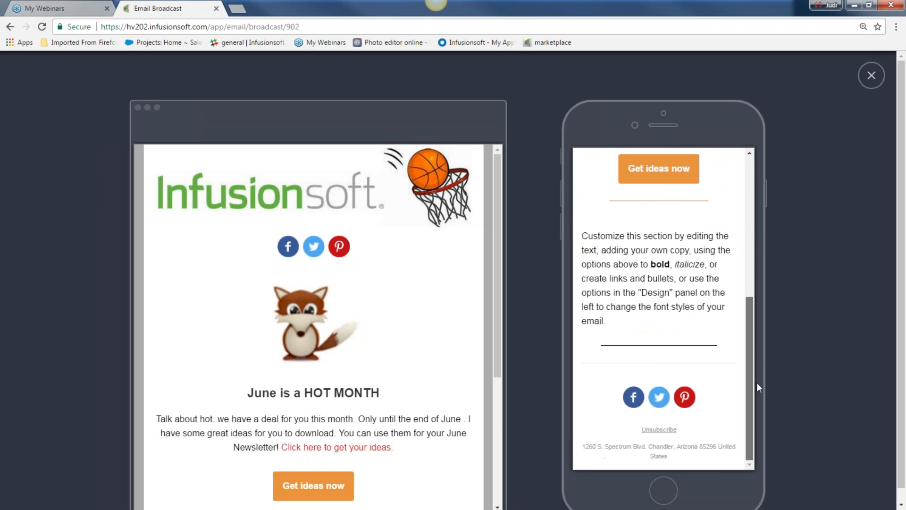
scroll(616, 383, "up", 6)
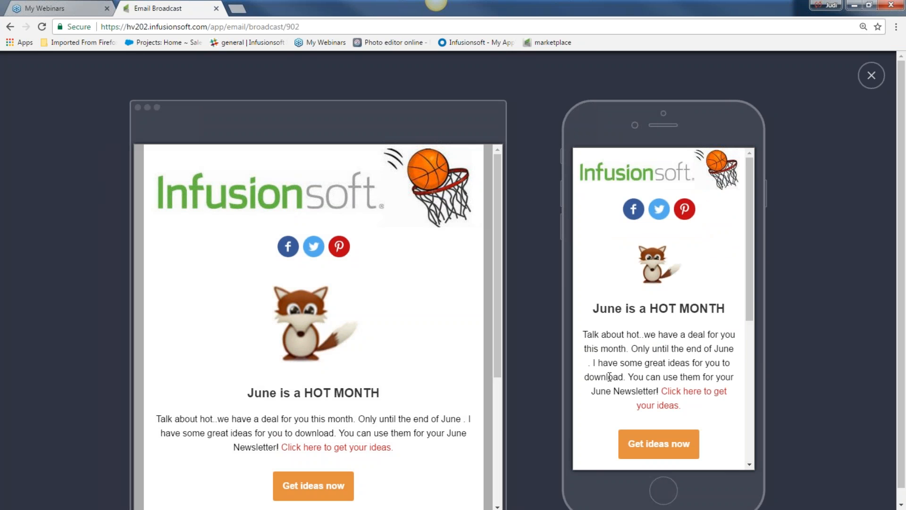
scroll(677, 311, "down", 8)
scroll(659, 272, "up", 8)
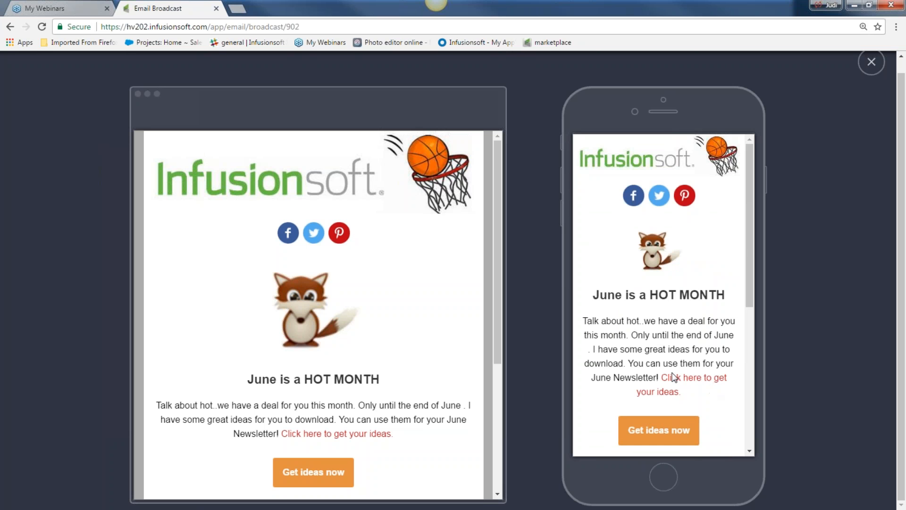
scroll(649, 419, "down", 2)
scroll(642, 419, "down", 4)
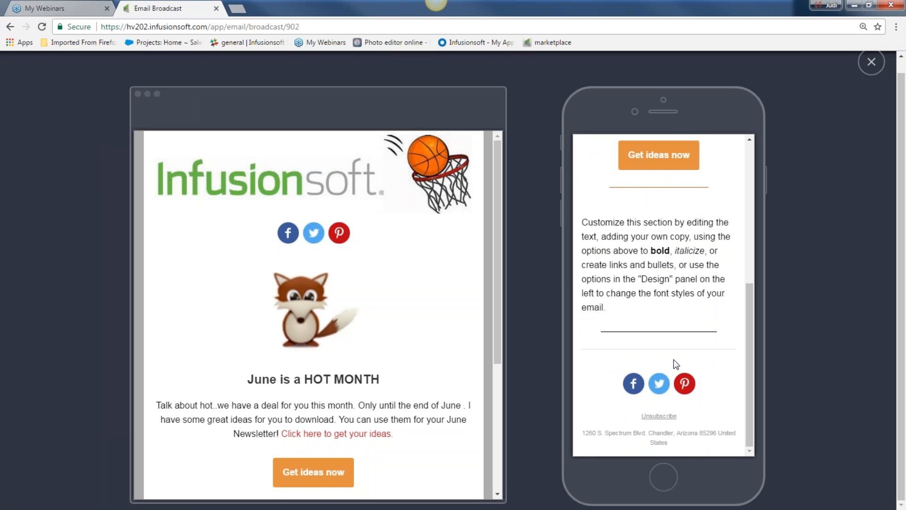
left_click(871, 62)
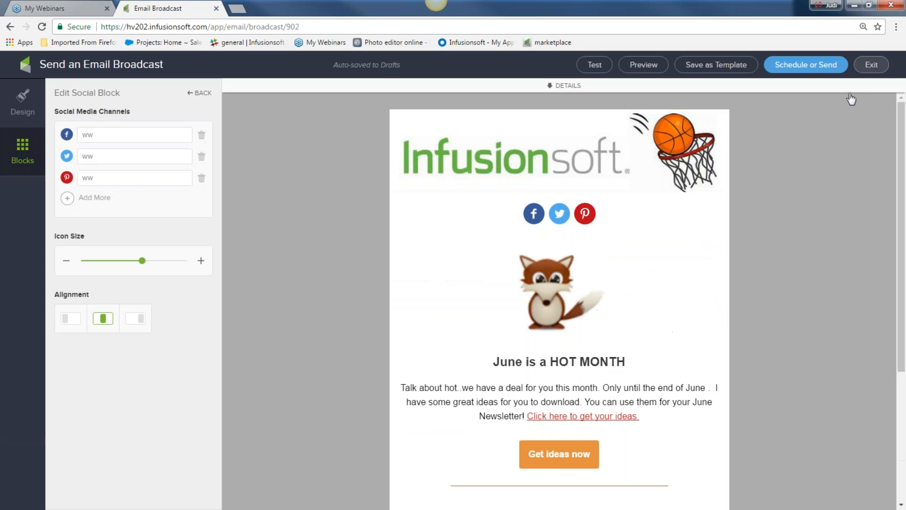
Step: Delete the fox image block from the email
left_click(24, 112)
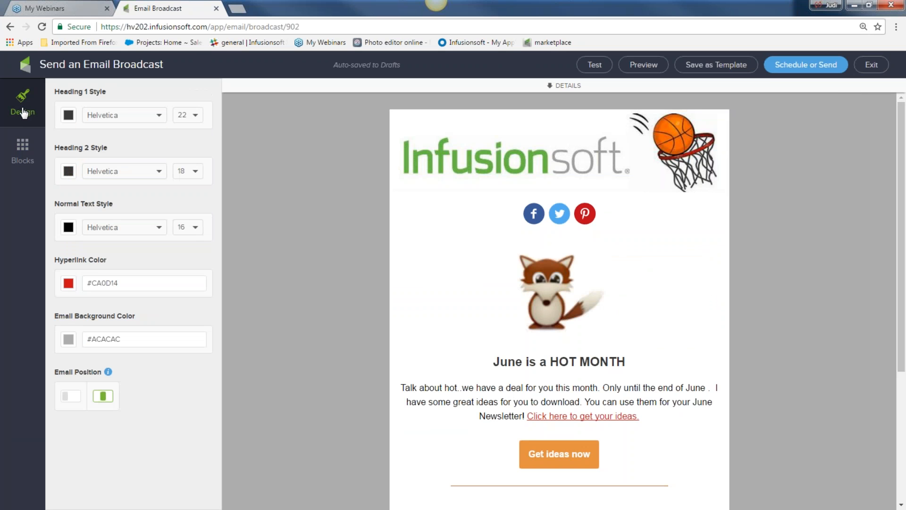
left_click(24, 149)
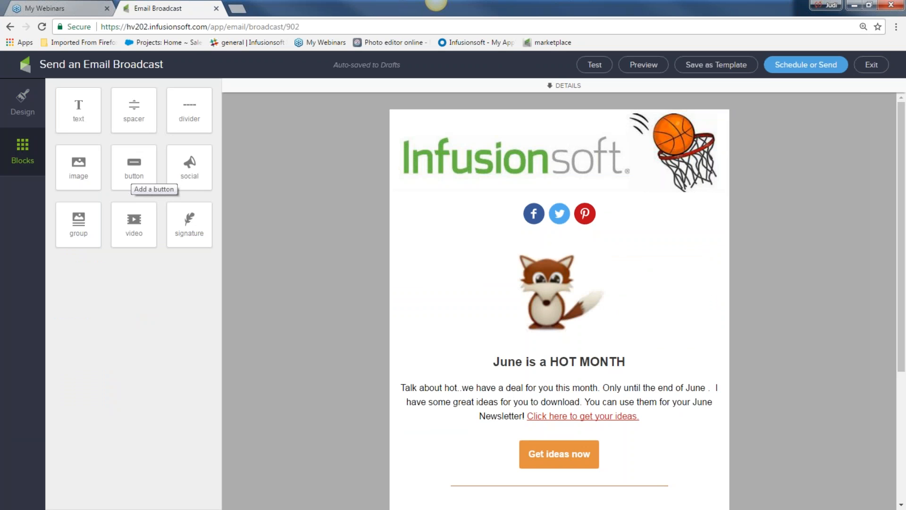
left_click(538, 297)
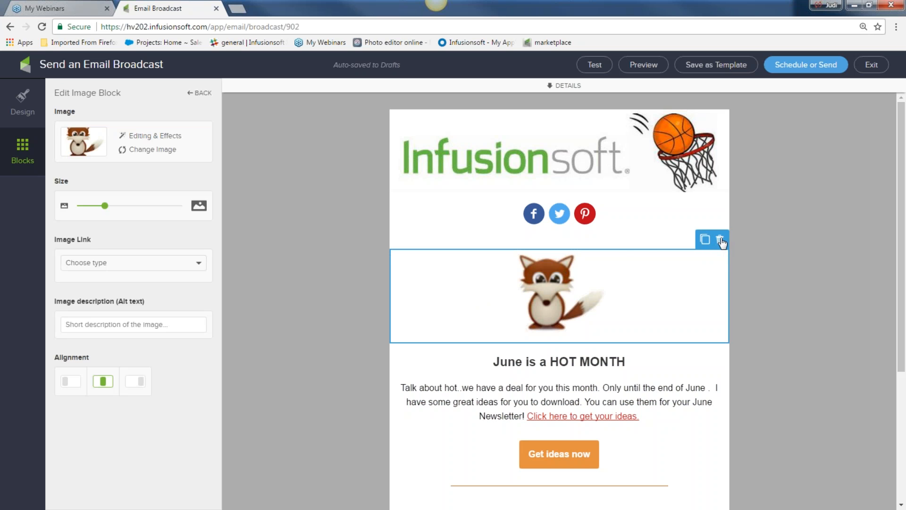
left_click(721, 241)
left_click(711, 261)
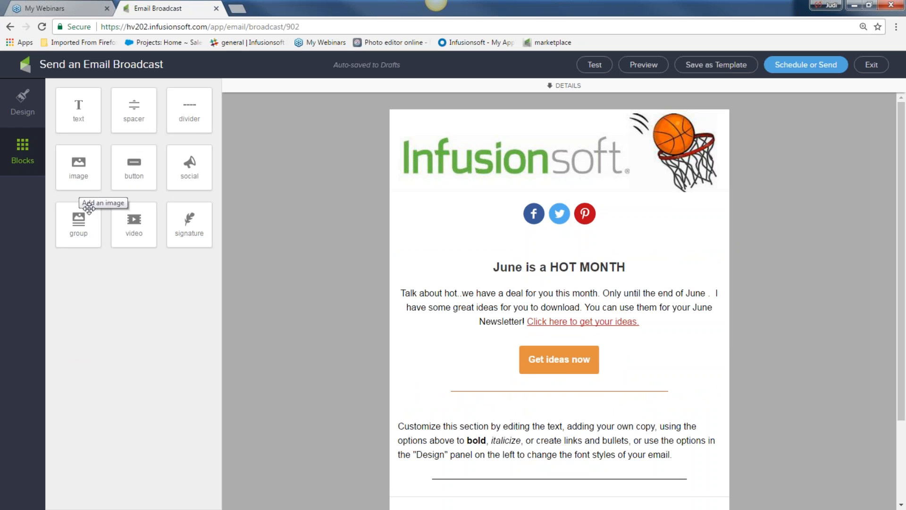
Step: Add a video block below the upper social icons, and open YouTube in a new tab of the other browser
left_click_drag(134, 225, 534, 261)
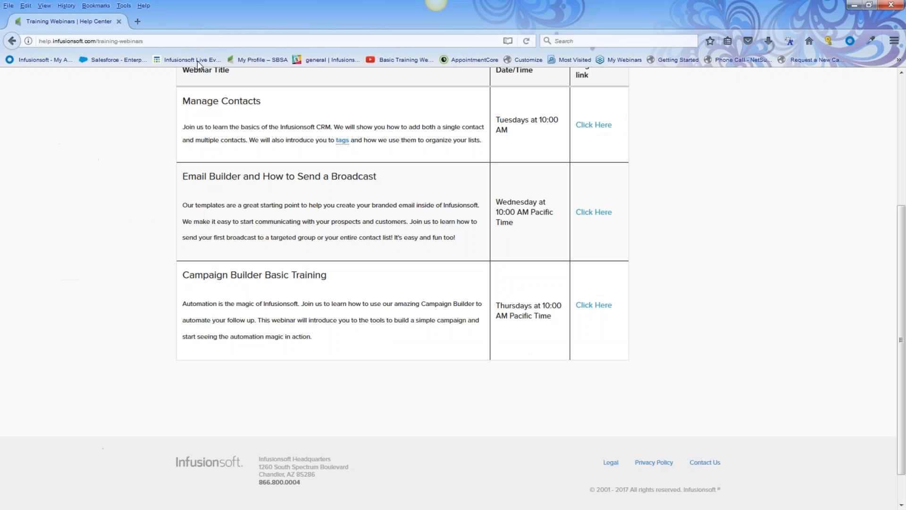
left_click(138, 21)
type("yout")
key("Return")
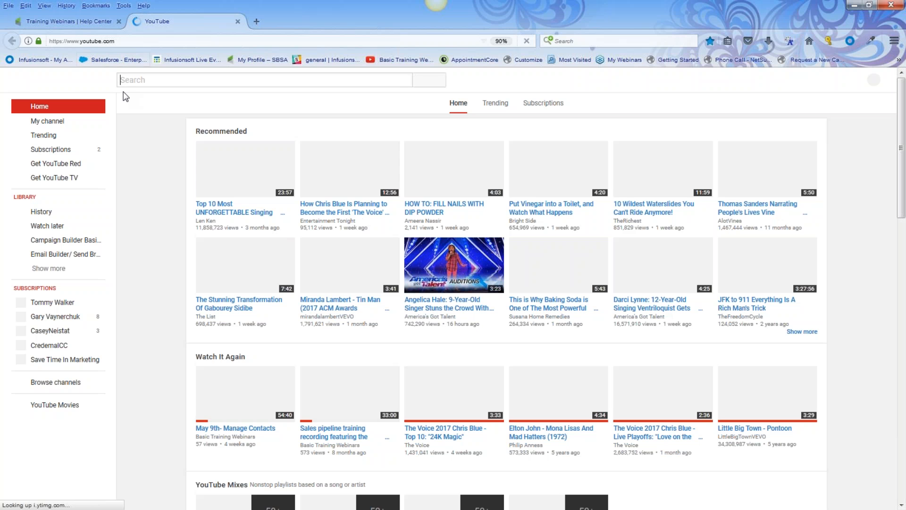
left_click(184, 85)
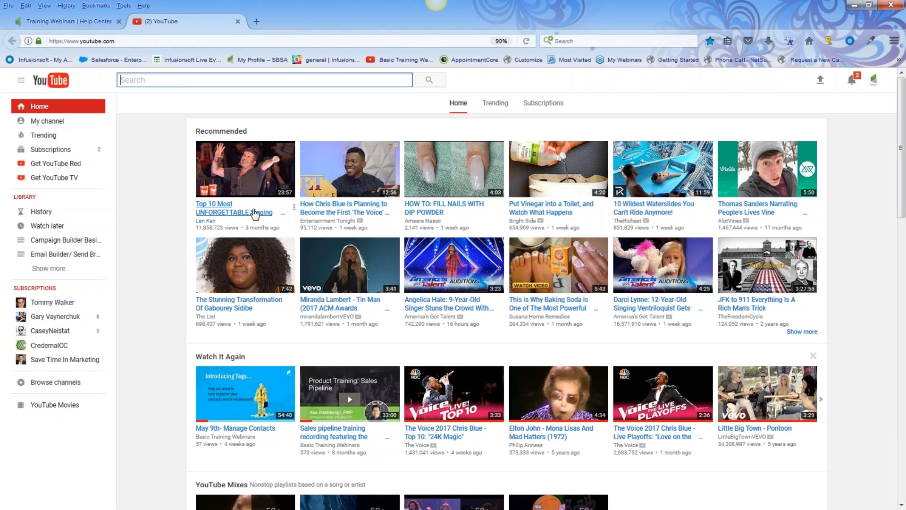
Step: Open the recommended video "Top 10 Most UNFORGETTABLE Singing Auditions ALL TIME" and copy its web address
left_click(251, 212)
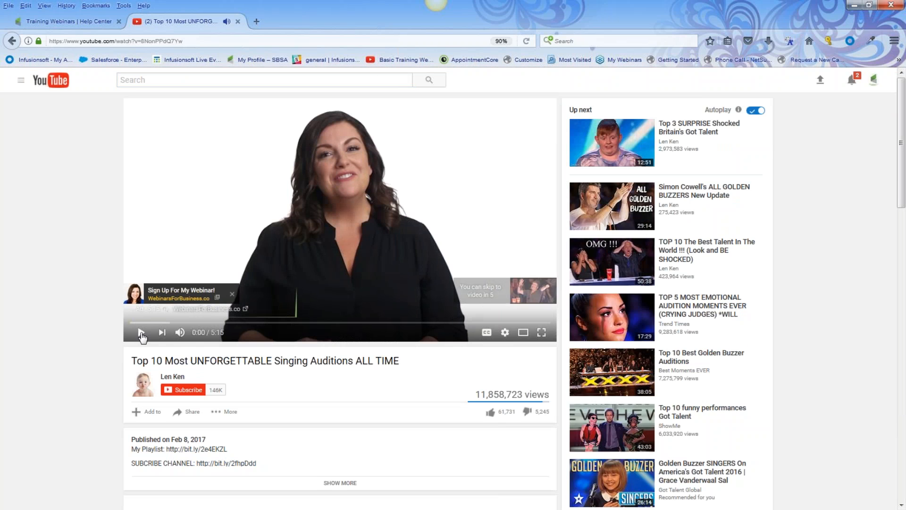
left_click_drag(185, 41, 35, 41)
key("ctrl+c")
right_click(77, 42)
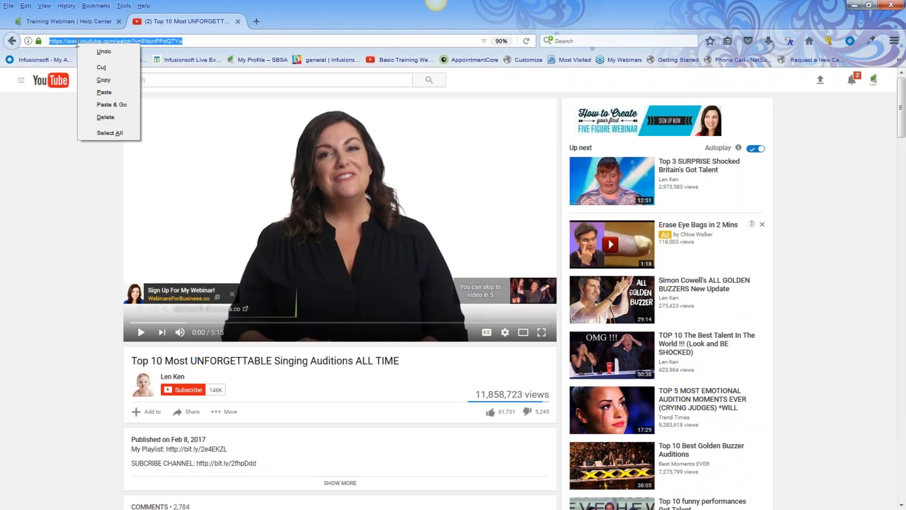
left_click(113, 80)
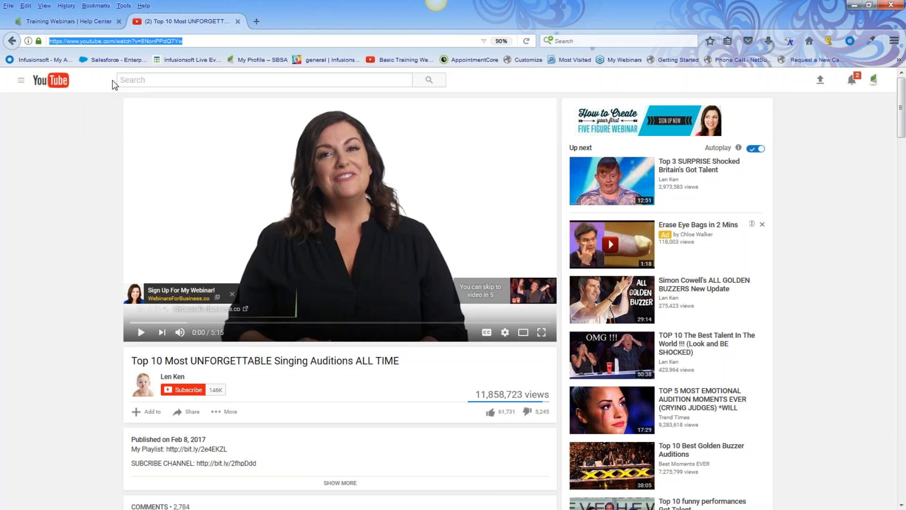
Step: Return to the Infusionsoft email broadcast and paste the copied YouTube address as the video block's URL
left_click(855, 6)
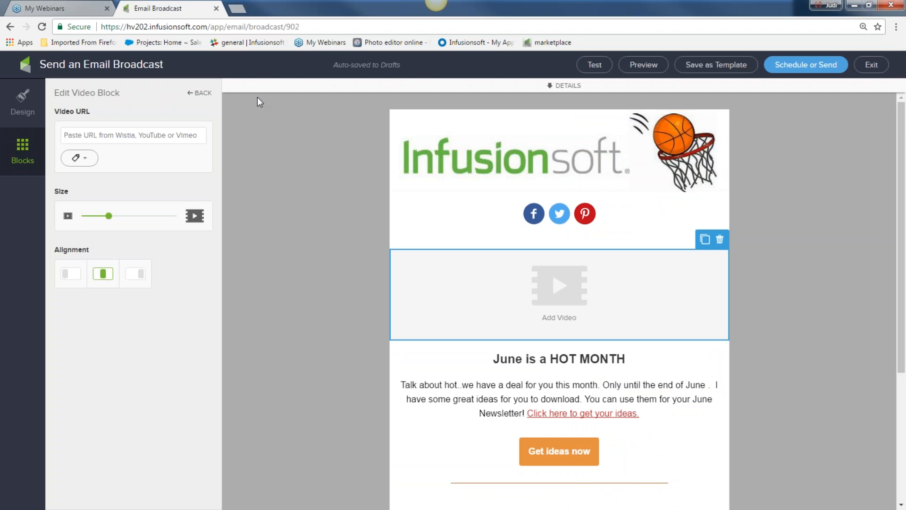
right_click(135, 133)
left_click(166, 207)
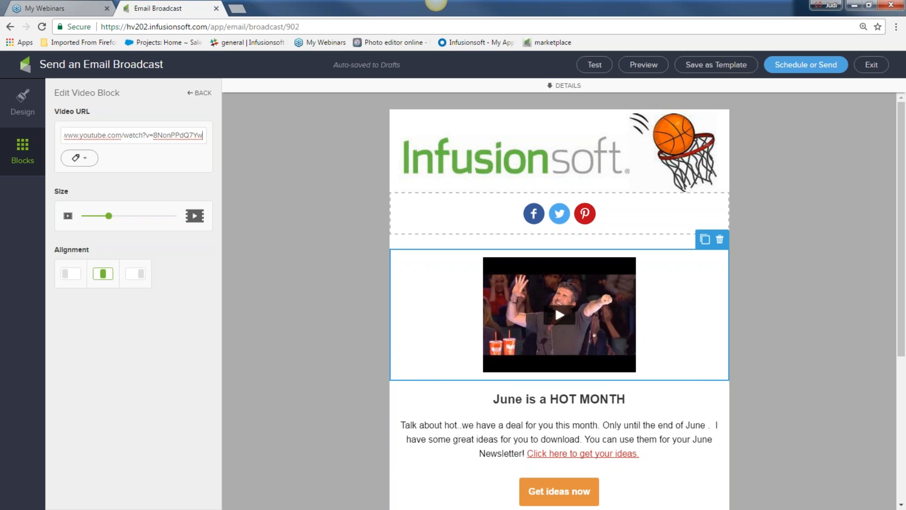
Step: Enlarge the video in the video block and apply the tag "clicked on video" to its link
left_click_drag(110, 217, 143, 222)
left_click(78, 159)
left_click(105, 168)
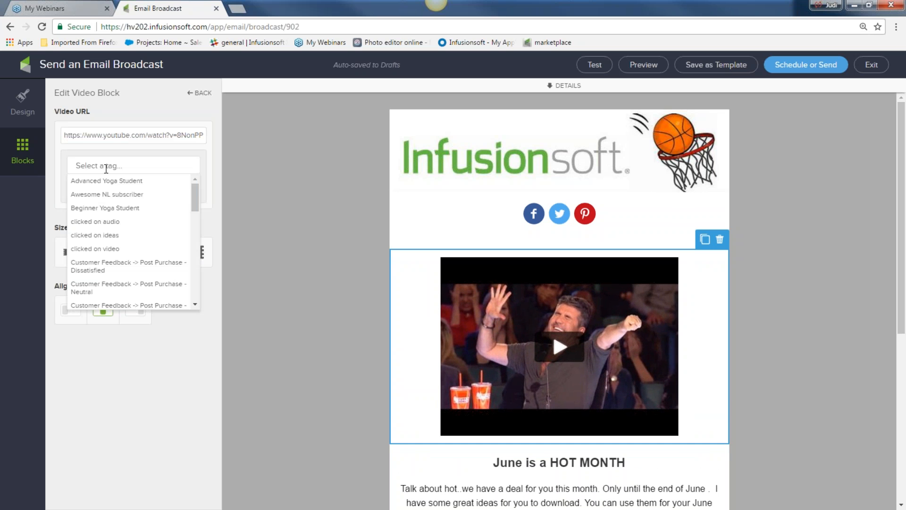
type("cli")
left_click(111, 208)
left_click(175, 188)
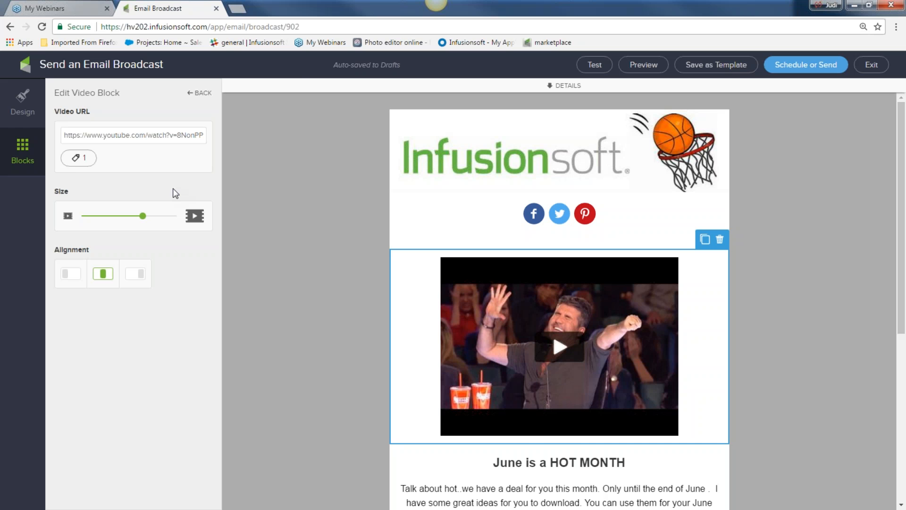
Step: Recolor the divider above the footer social icons to a darker shade of orange
scroll(521, 165, "down", 2)
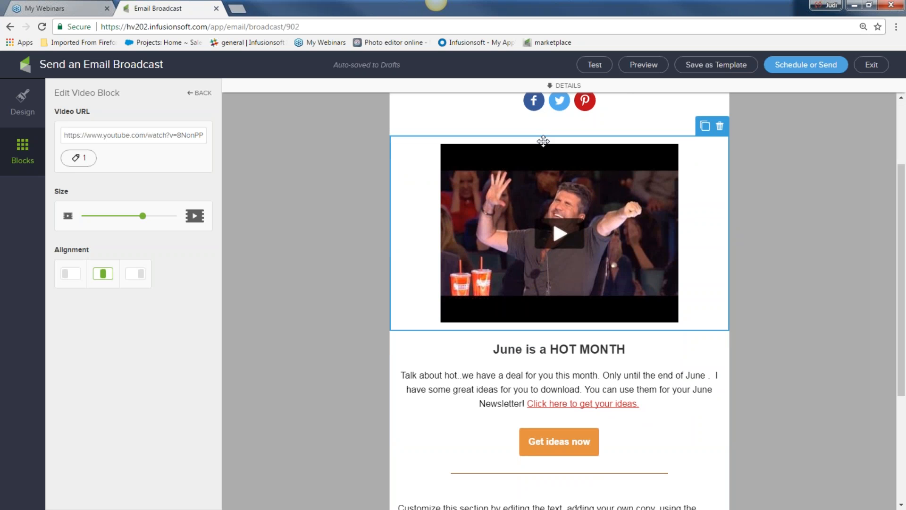
scroll(546, 167, "down", 3)
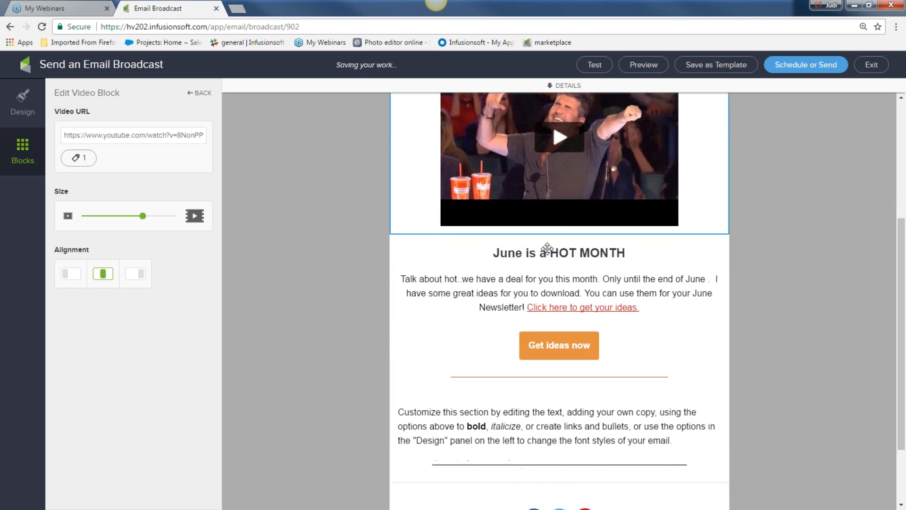
scroll(542, 221, "down", 1)
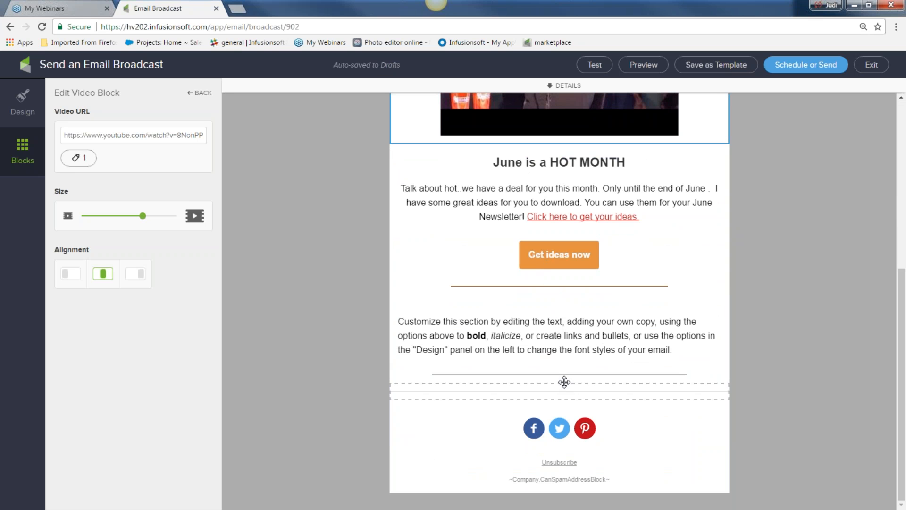
left_click(562, 376)
left_click(73, 192)
left_click(93, 260)
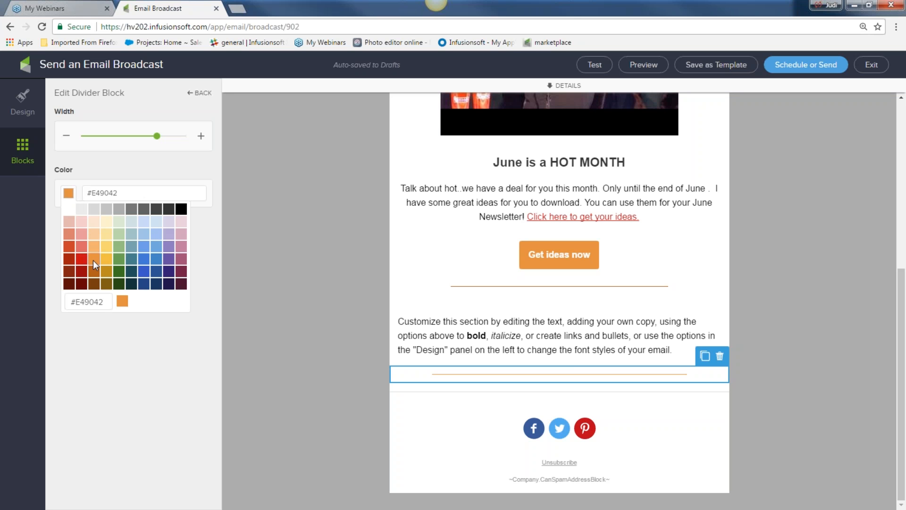
left_click(93, 271)
left_click(835, 350)
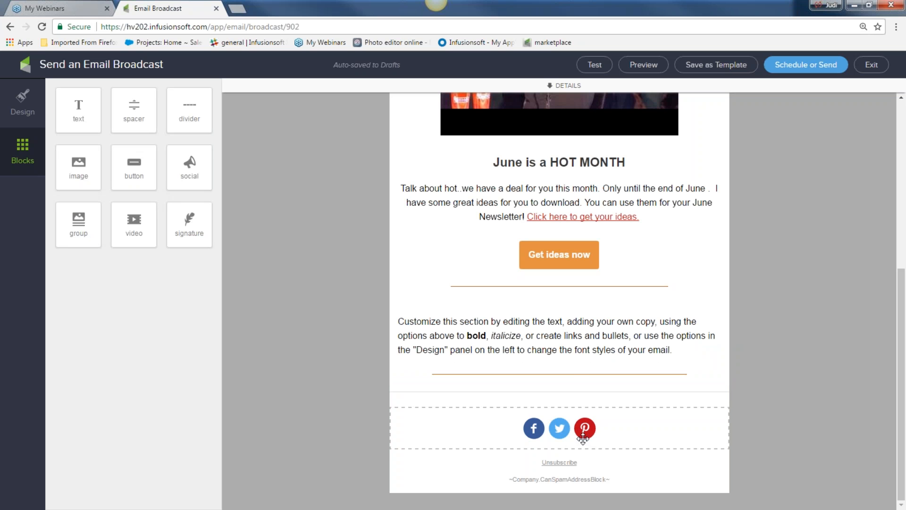
Step: Add a signature block below the footer social icons and set it to a specific user's signature
scroll(271, 219, "up", 1)
mouse_move(189, 221)
left_mouse_down()
mouse_move(470, 505)
mouse_move(463, 434)
left_mouse_up()
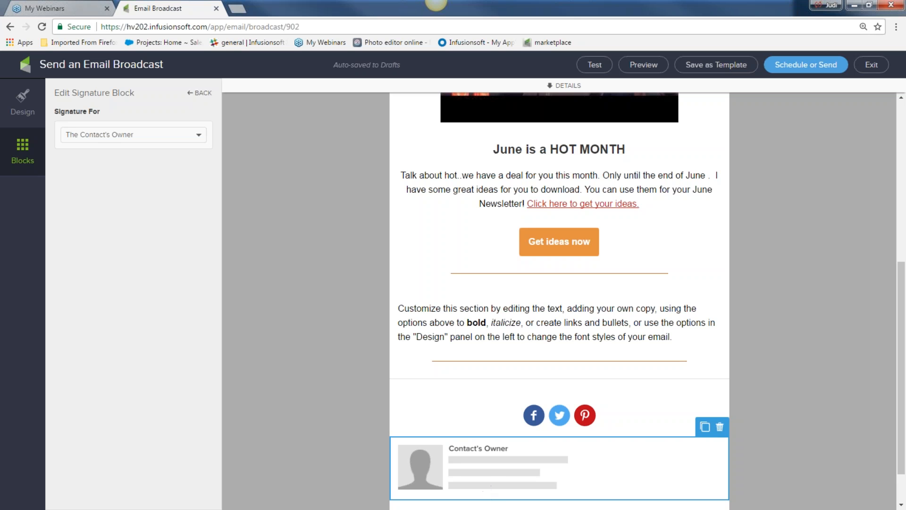
left_click(200, 137)
left_click(81, 166)
left_click(272, 202)
scroll(379, 256, "down", 2)
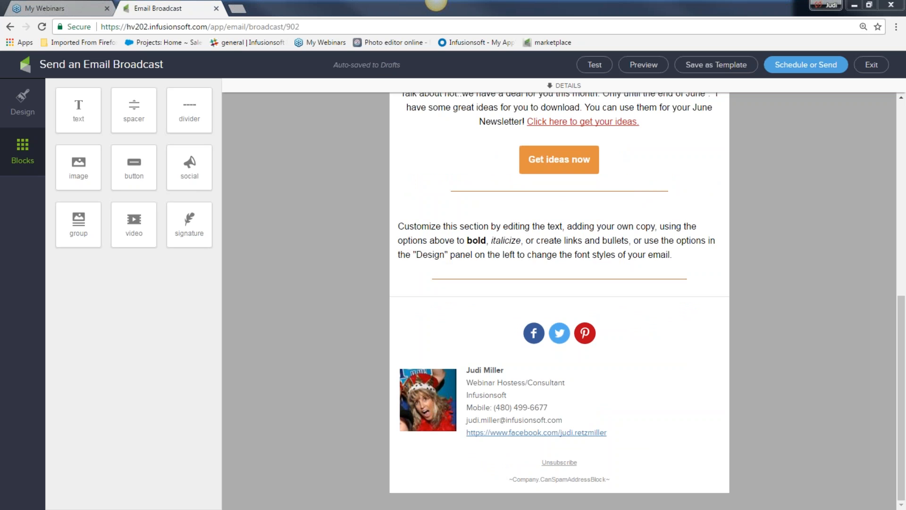
Step: Delete the signature block below the footer social icons
left_click(488, 424)
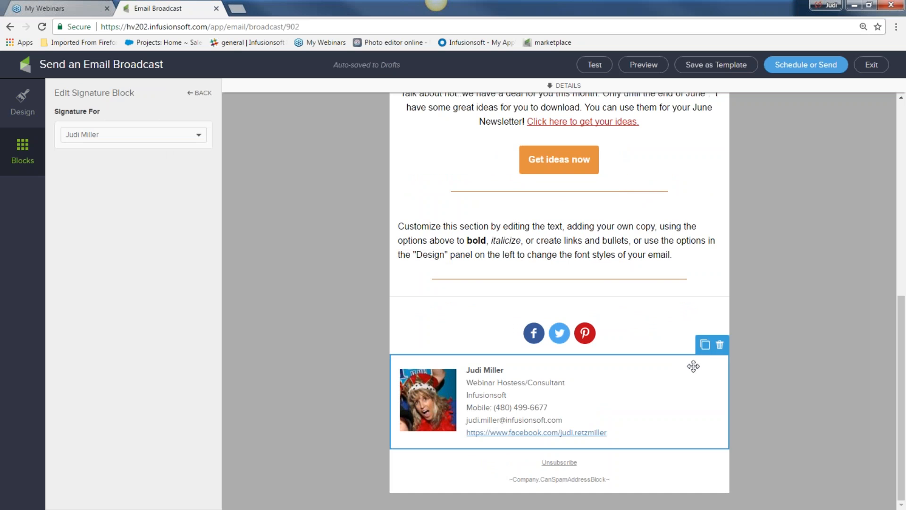
left_click(720, 345)
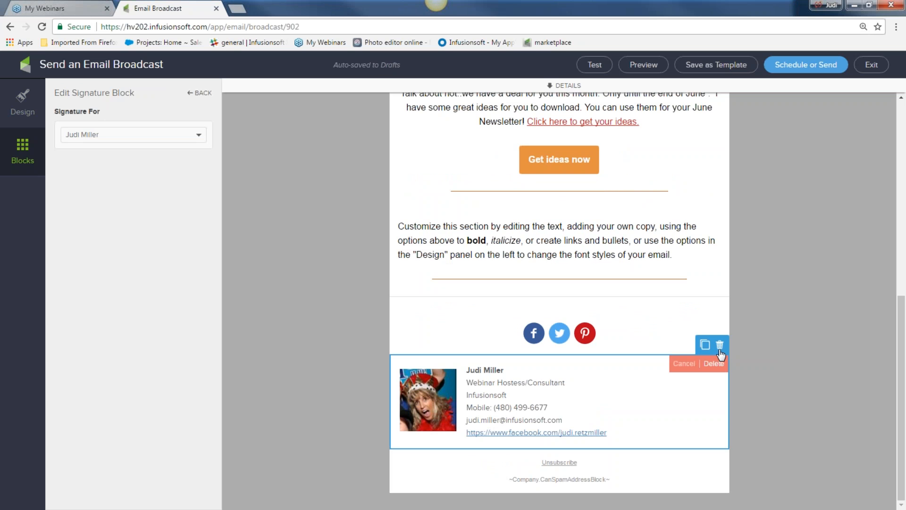
left_click(713, 366)
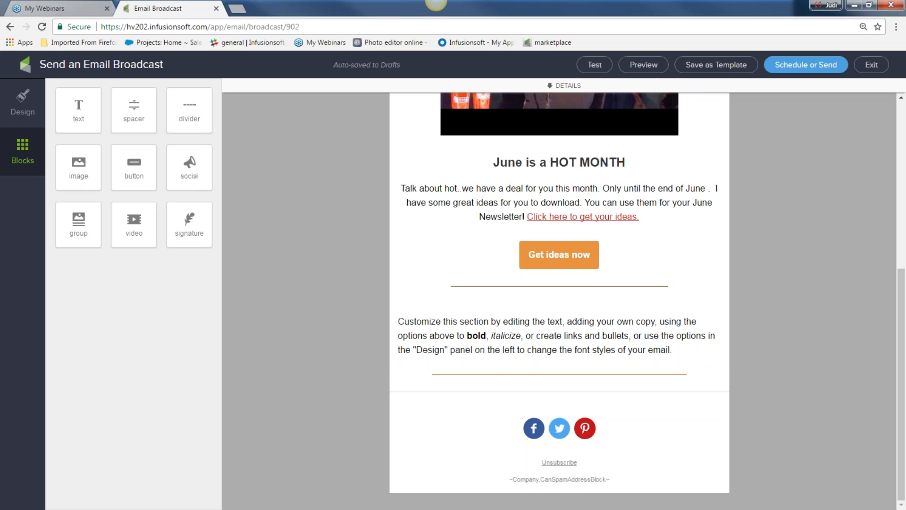
Step: Add a text block below the footer social icons reading "Thanks for joining me this month. See ya next month." with the sender's first name beneath
left_click_drag(79, 110, 488, 421)
left_click_drag(522, 395, 509, 445)
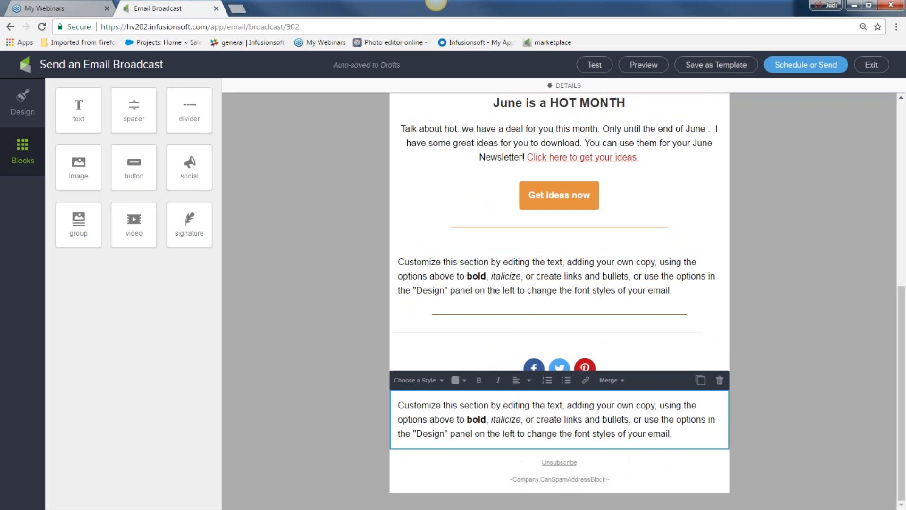
left_click_drag(673, 433, 299, 404)
type("Thank")
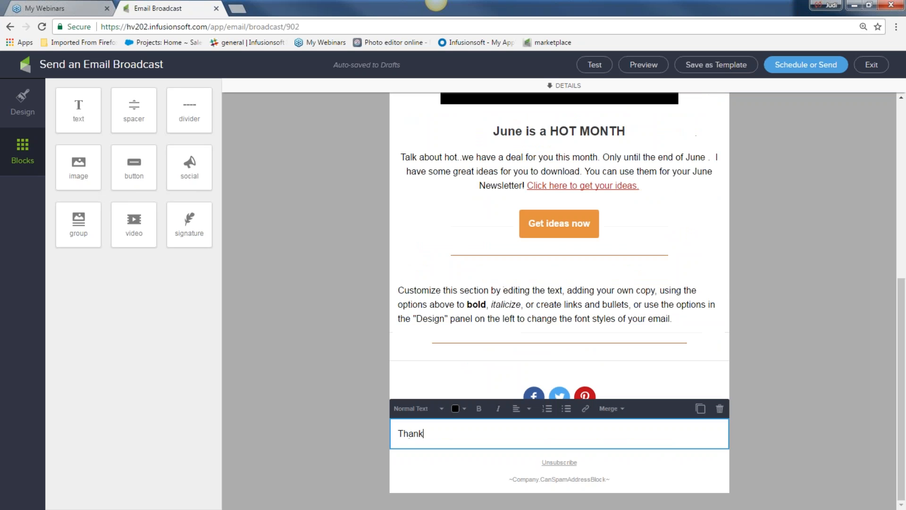
type("s for joining me this month. S")
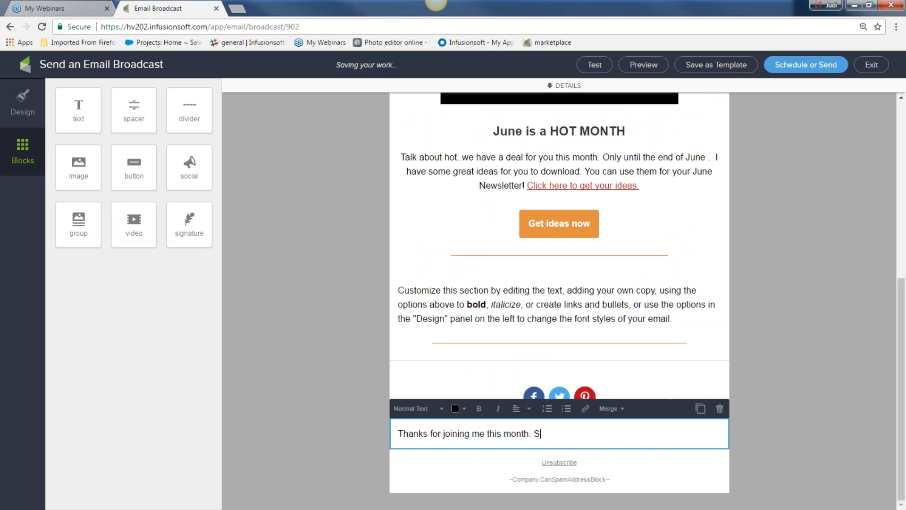
type("ee ya next month.")
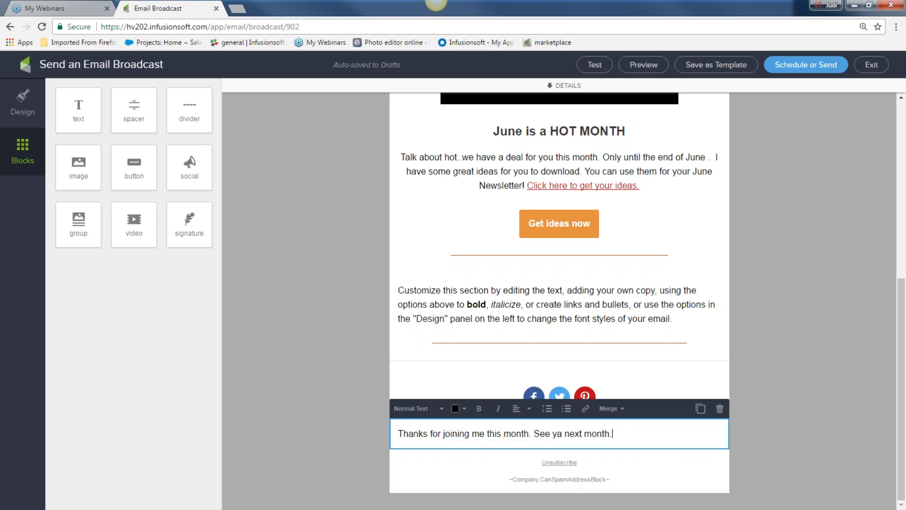
key("Return")
type("~Judi")
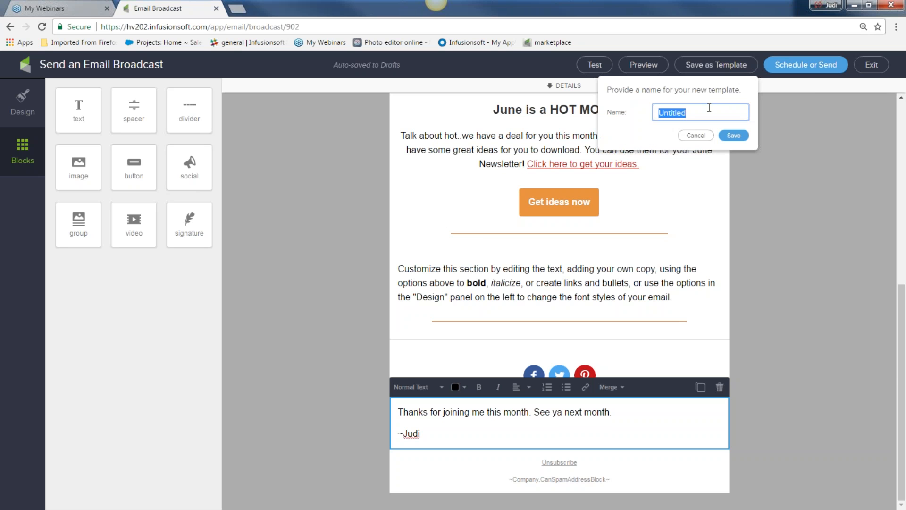
Step: Save the email as a template named "newsletter 2"
type("newsl")
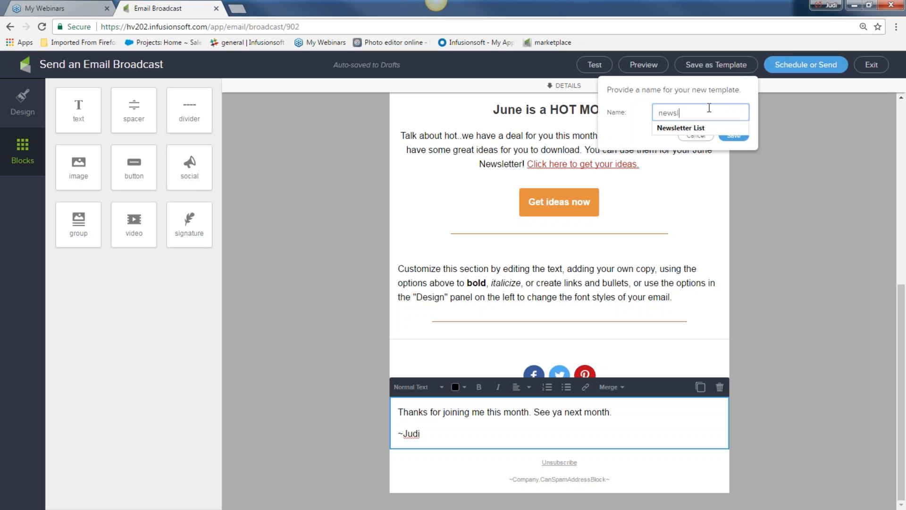
type("etter 2")
left_click(733, 135)
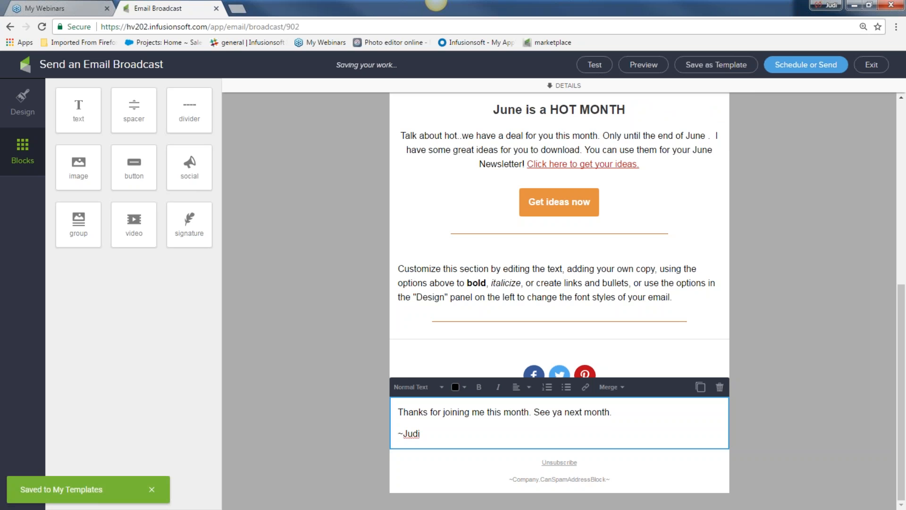
Step: Exit the email editor and the template gallery, and open the Dashboard
left_click(876, 72)
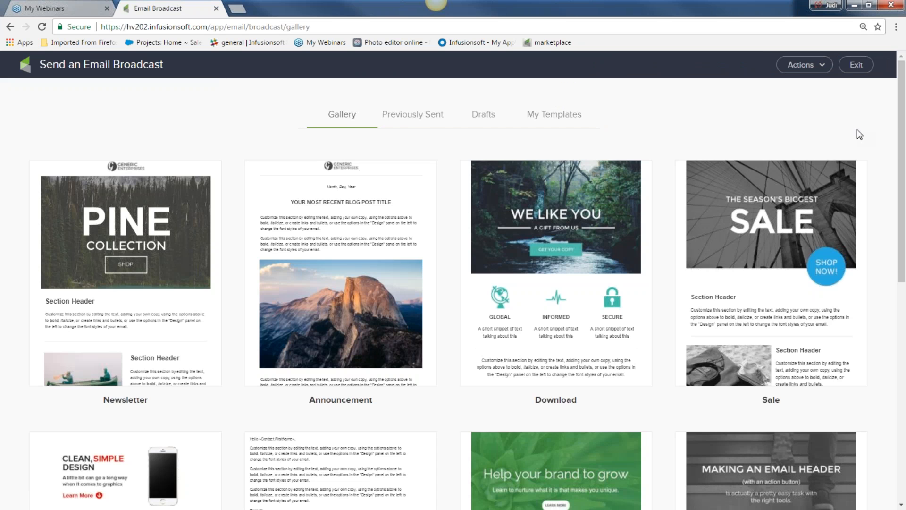
left_click(856, 64)
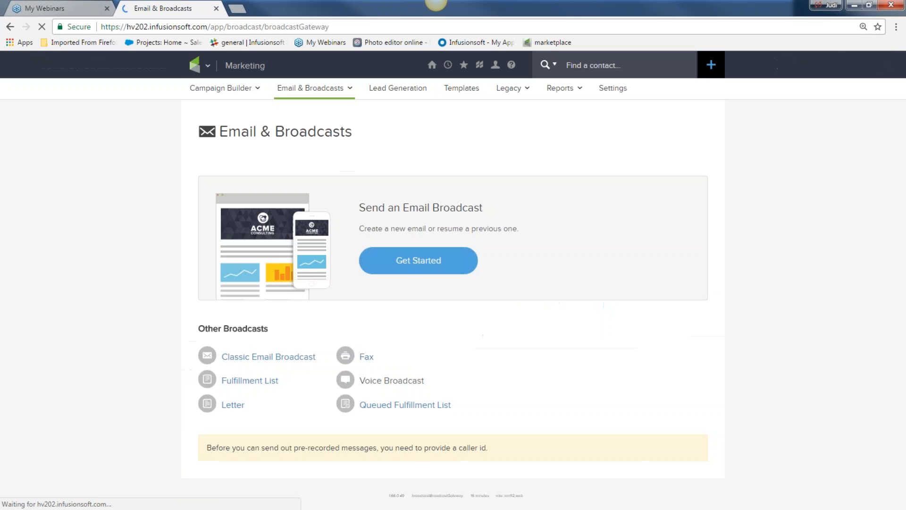
mouse_move(429, 70)
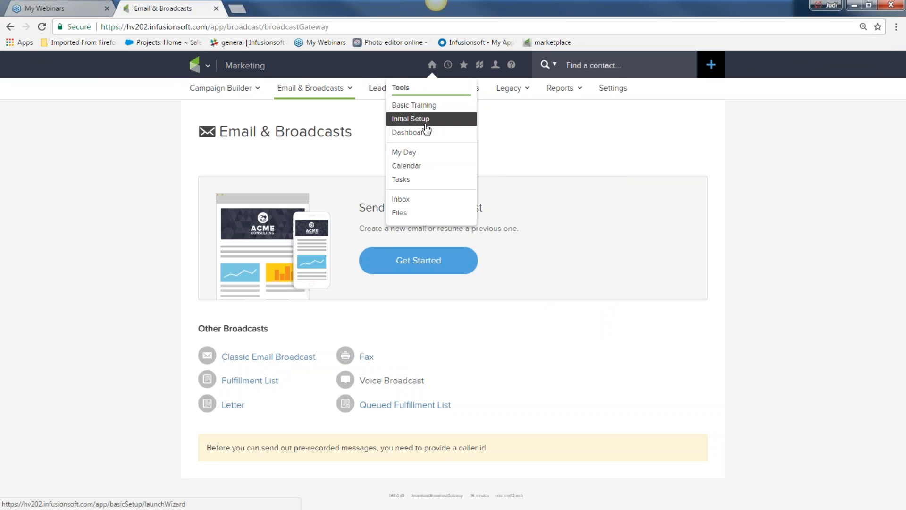
left_click(422, 138)
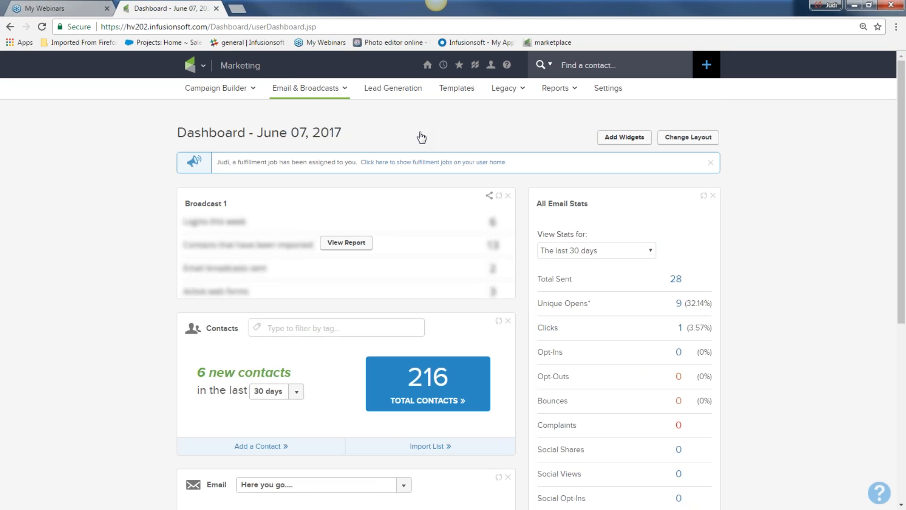
Step: Try to start a new email broadcast from Email & Broadcasts, closing the My Webinars browser tab
left_click(197, 65)
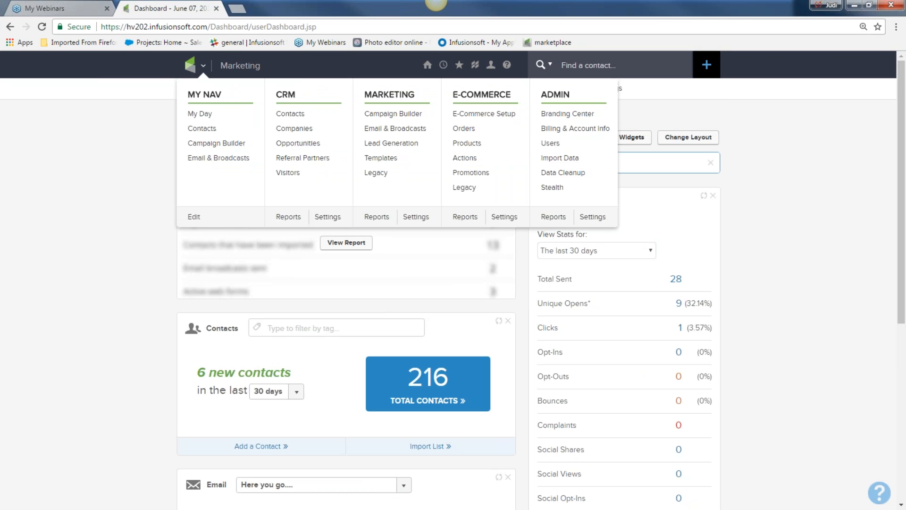
left_click(385, 129)
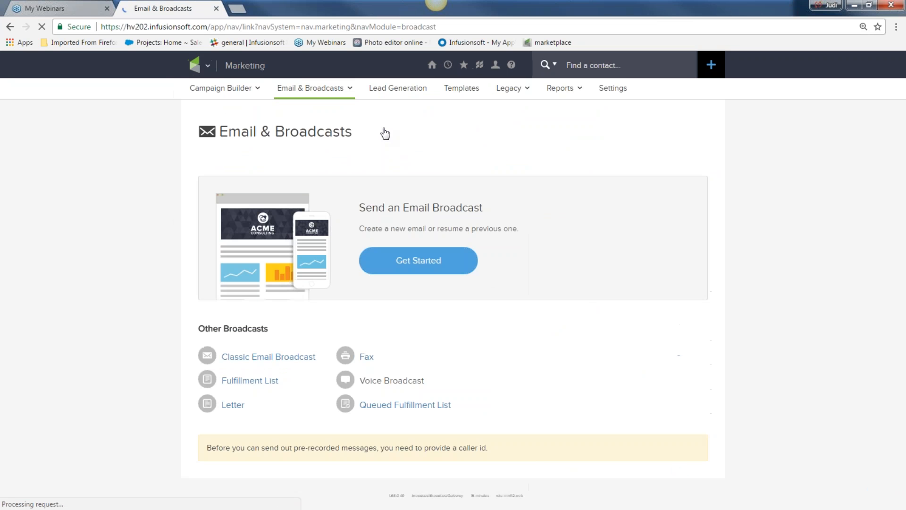
left_click(432, 266)
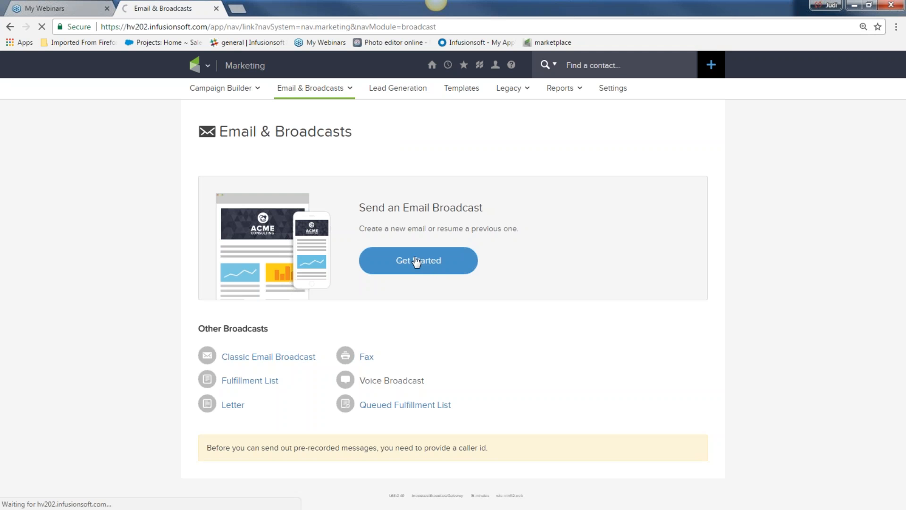
left_click(107, 8)
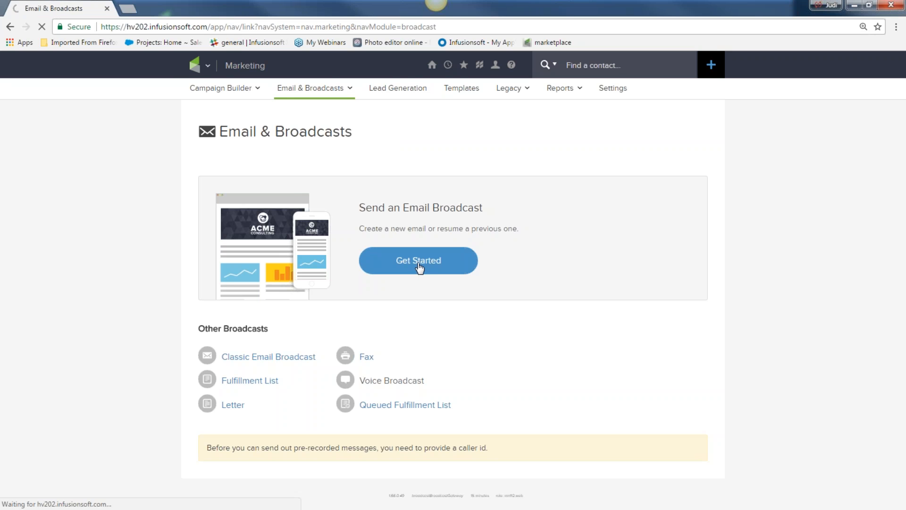
left_click(420, 267)
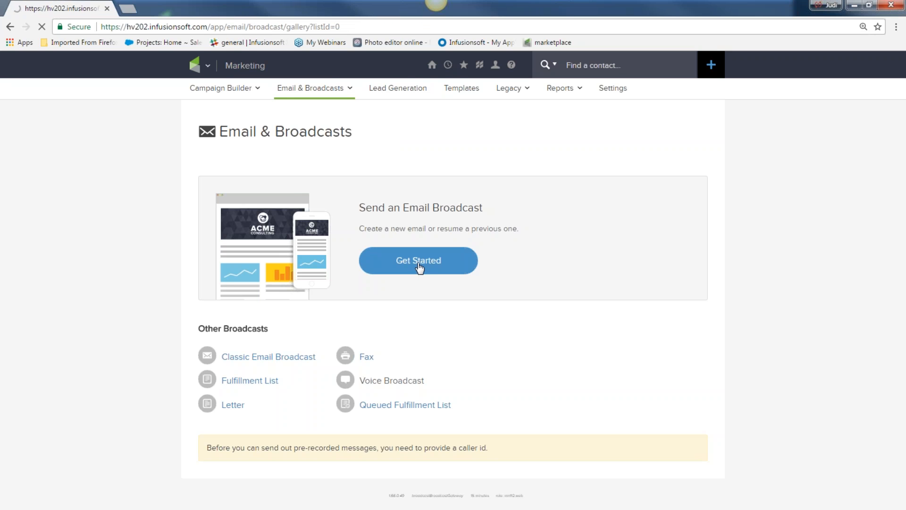
Step: Reopen the Infusionsoft Dashboard in a new browser tab and close the stalled tab
left_click(127, 9)
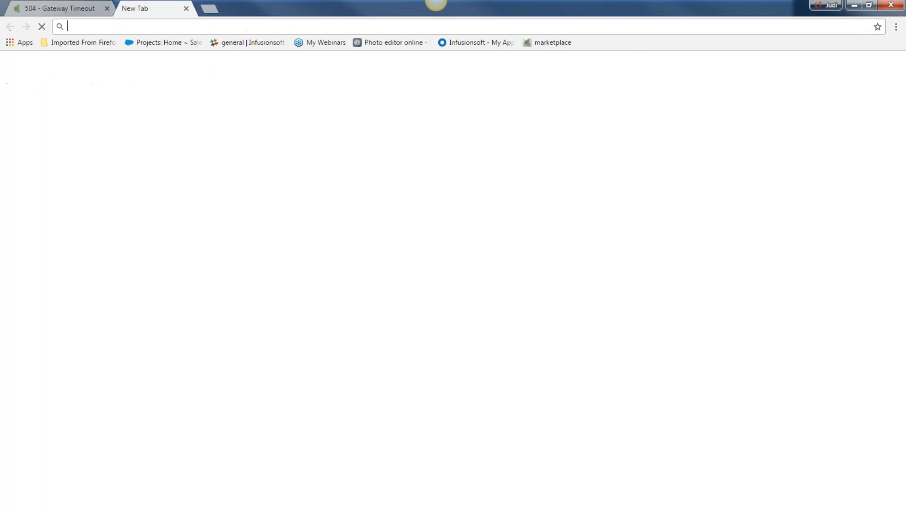
type("hv")
key("Return")
left_click(107, 8)
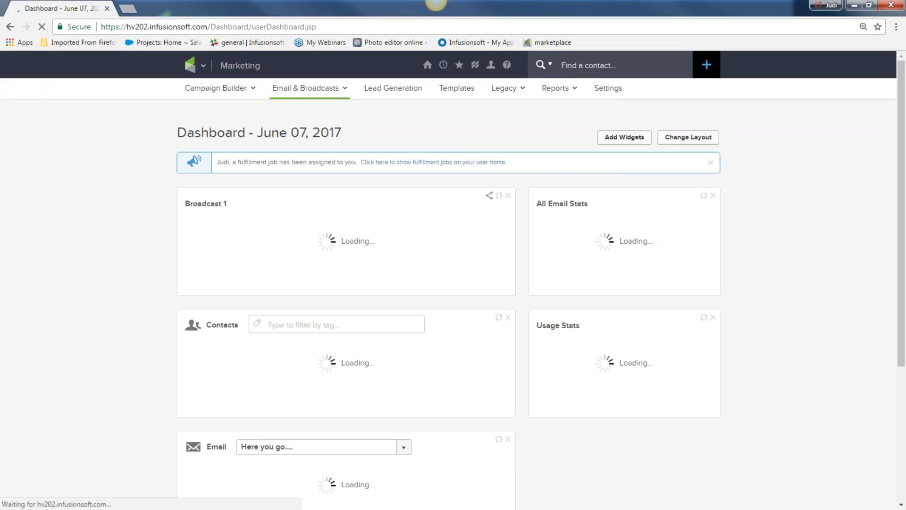
Step: Go to Email & Broadcasts under Marketing and start a new email broadcast
left_click(203, 65)
left_click(395, 128)
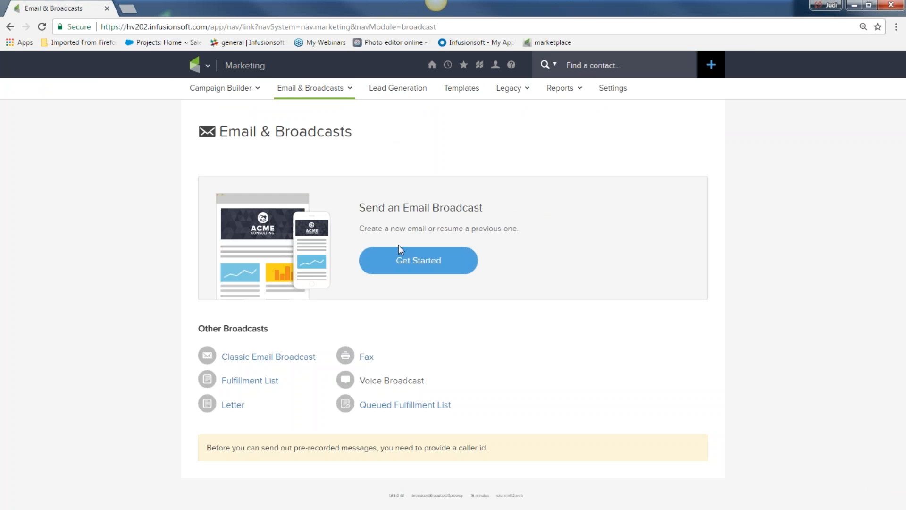
left_click(403, 262)
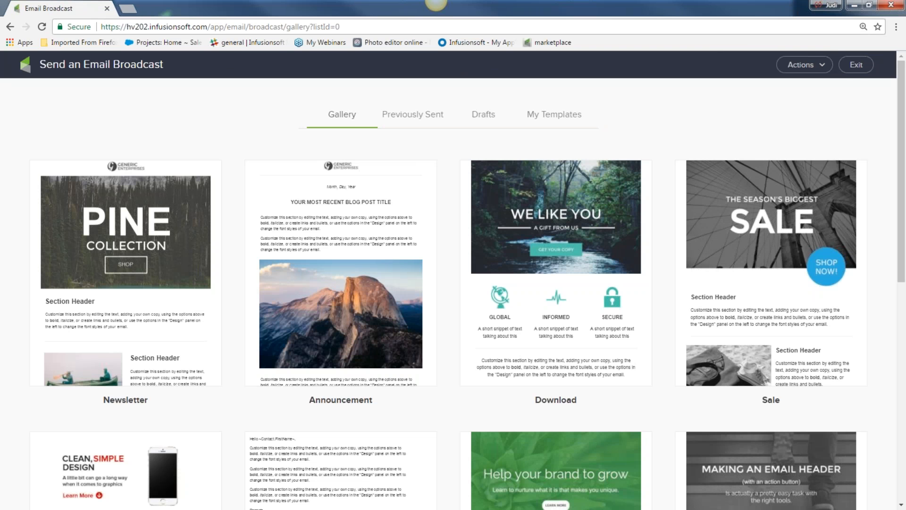
Step: Create the broadcast from the saved template "Newsletter template"
left_click(545, 118)
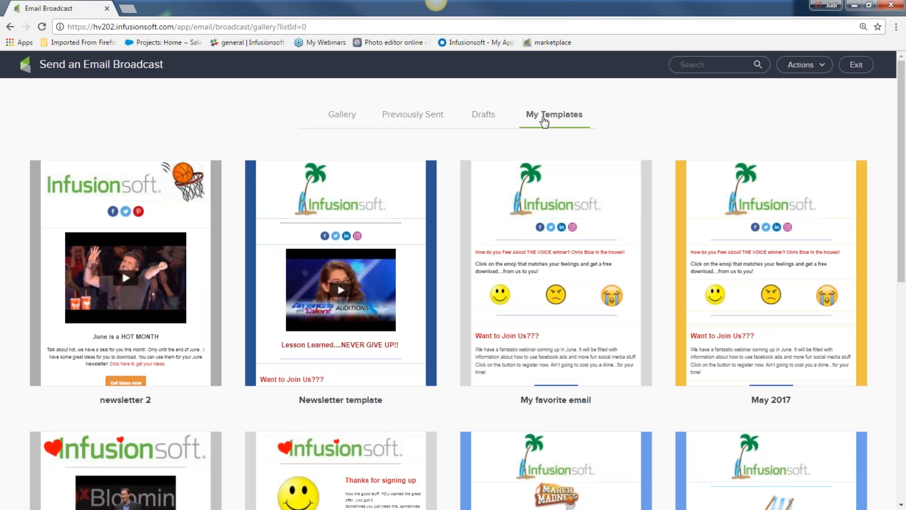
mouse_move(339, 198)
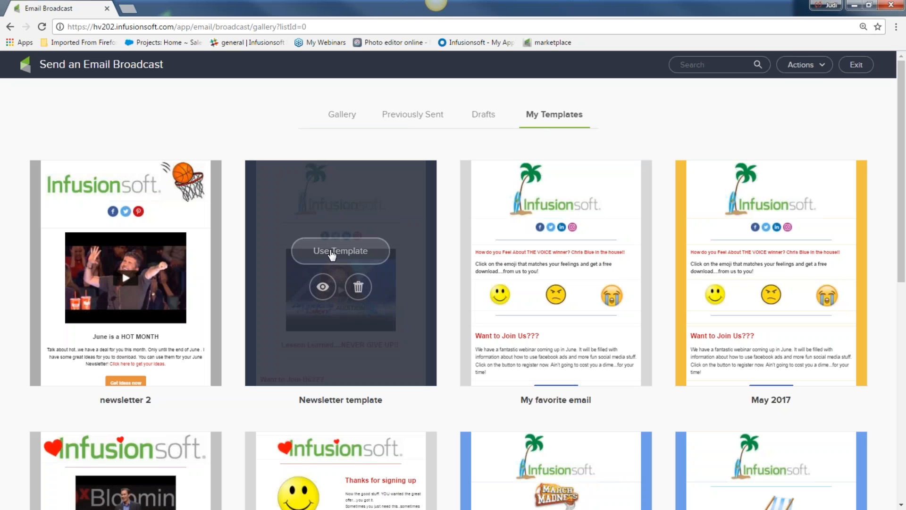
left_click(332, 254)
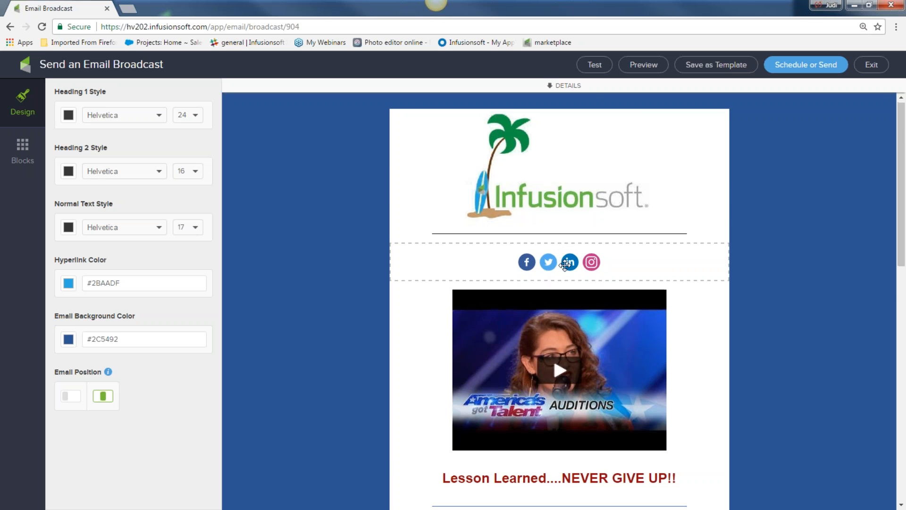
Step: Change the email's hyperlink color to red, #CA0D14
scroll(564, 263, "down", 2)
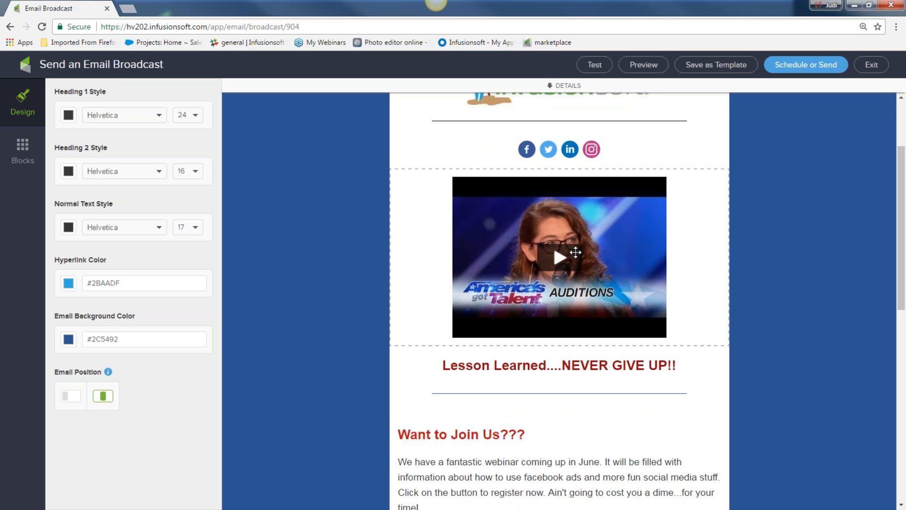
scroll(576, 253, "down", 2)
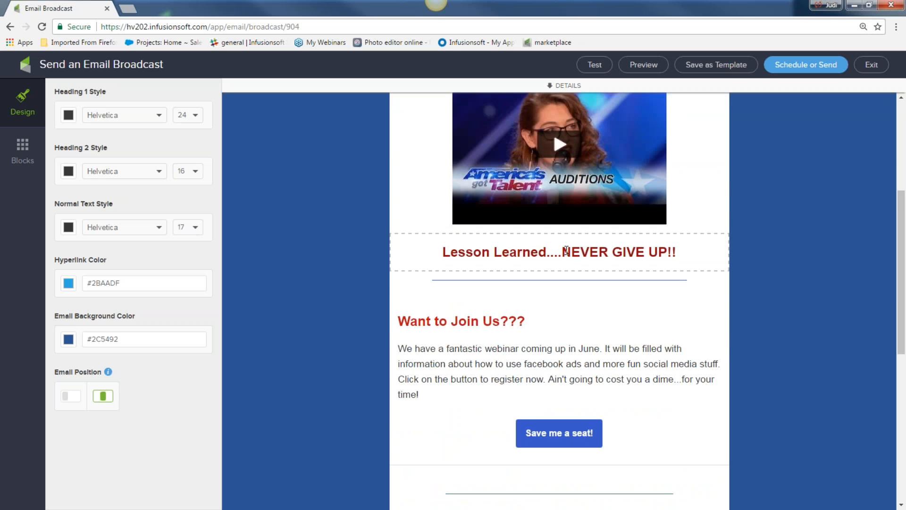
scroll(609, 255, "down", 1)
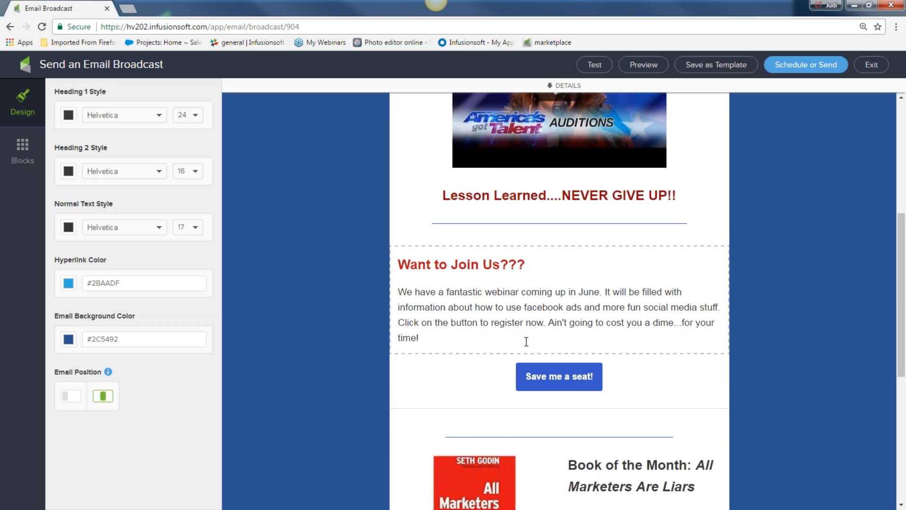
scroll(556, 375, "down", 4)
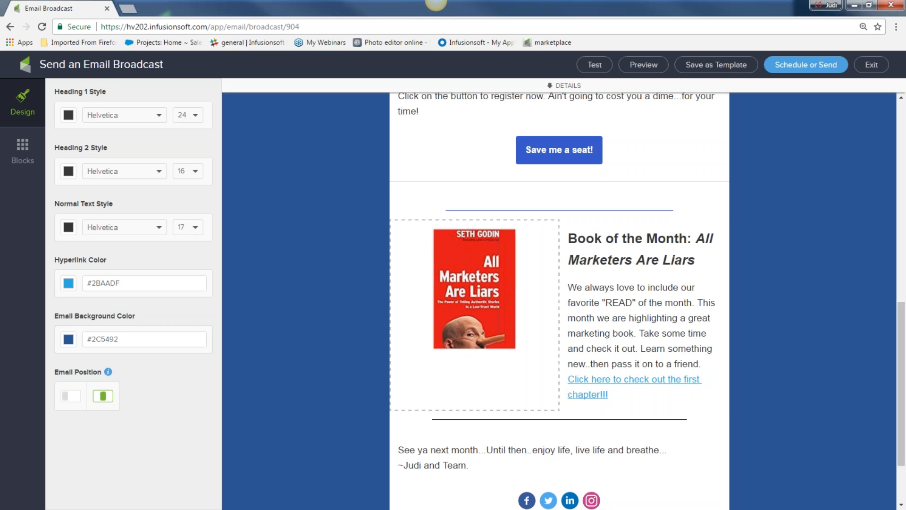
scroll(497, 360, "down", 2)
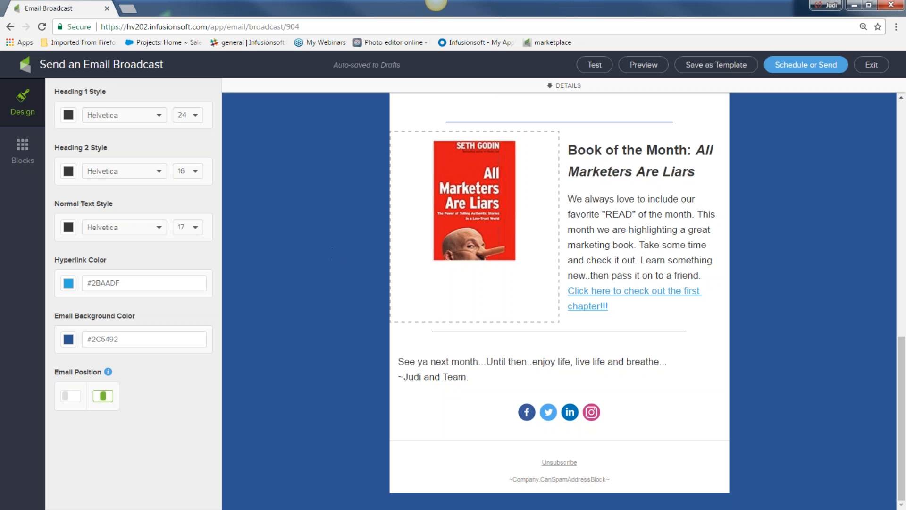
left_click(69, 284)
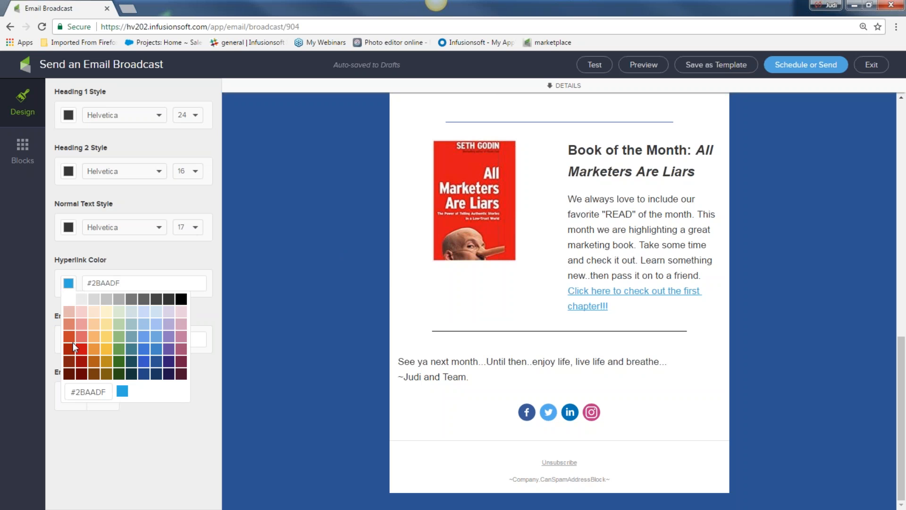
left_click(82, 348)
left_click(274, 313)
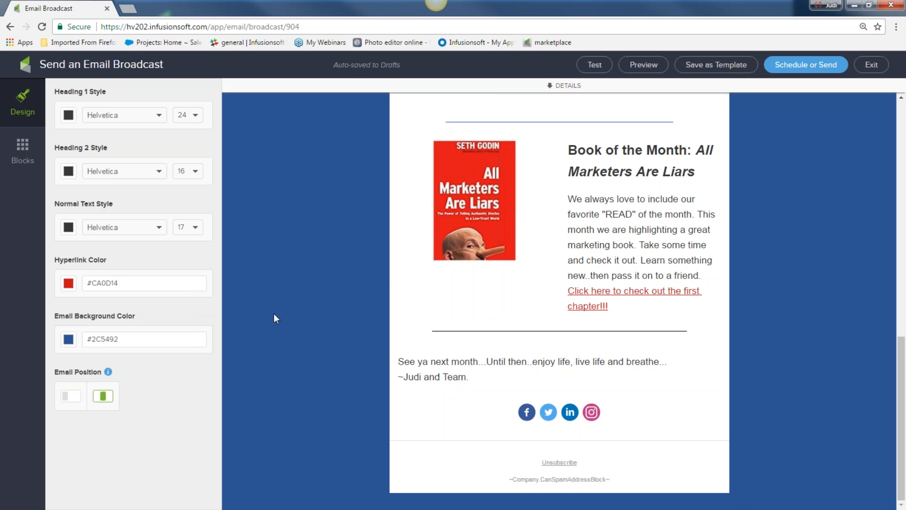
Step: Show the broadcast's sender, recipients and subject line details
scroll(474, 232, "up", 15)
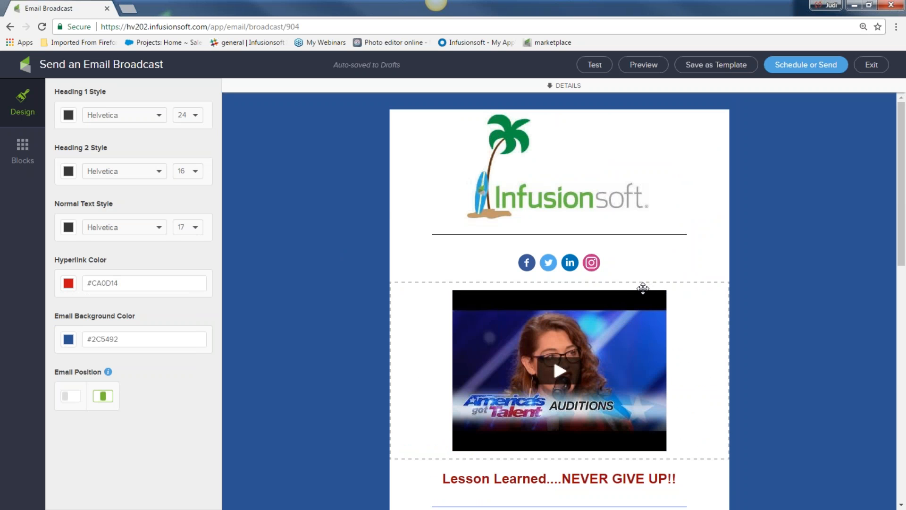
left_click(550, 88)
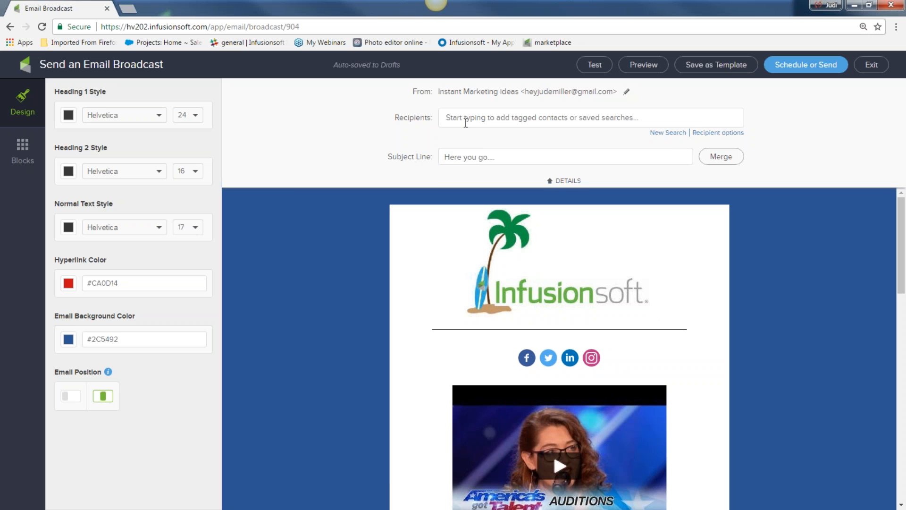
Step: Add a new contact search without any criteria as recipients, and remove it from the broadcast again
left_click(667, 134)
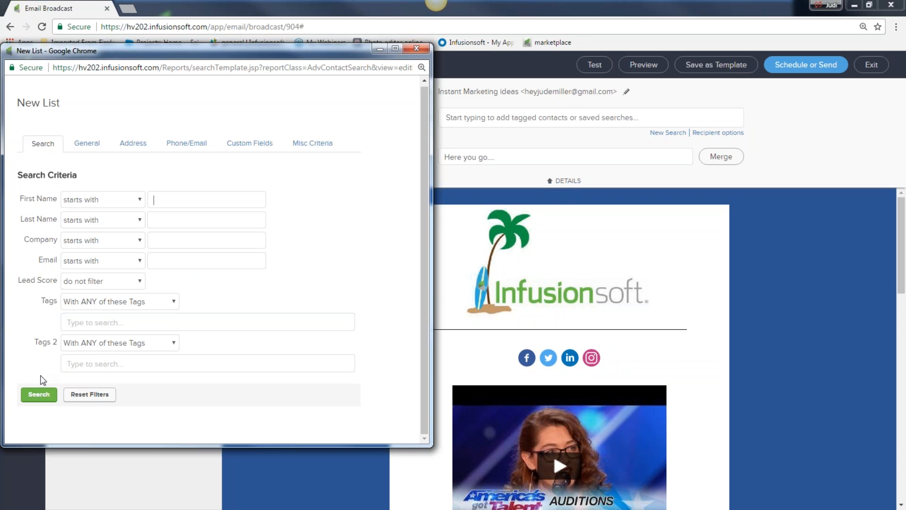
left_click(37, 398)
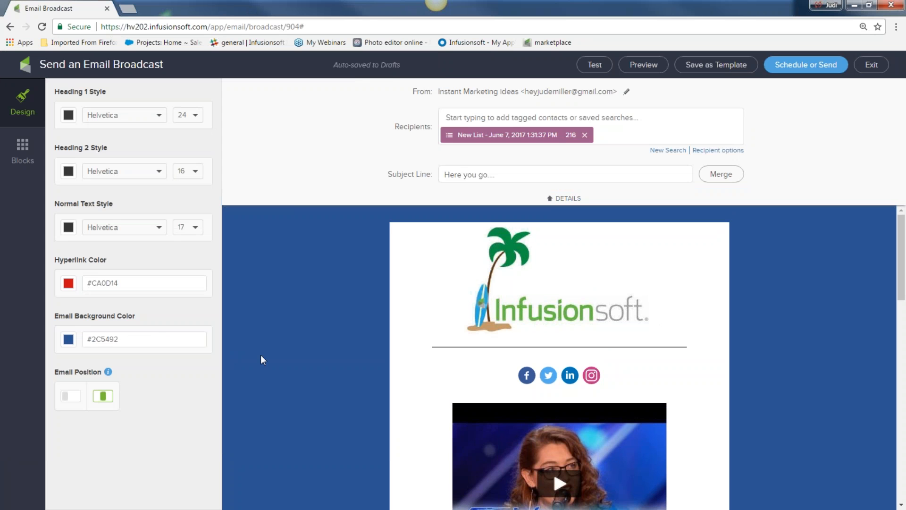
left_click(585, 135)
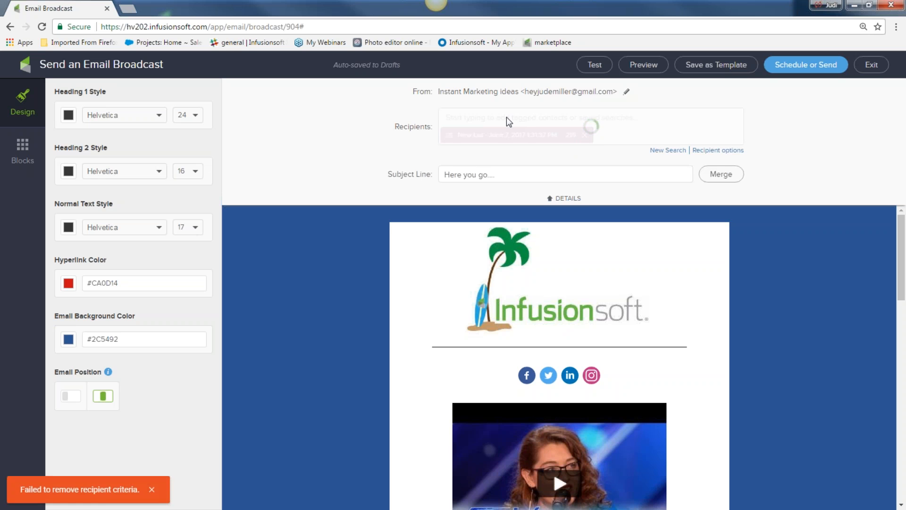
left_click(151, 491)
left_click(584, 135)
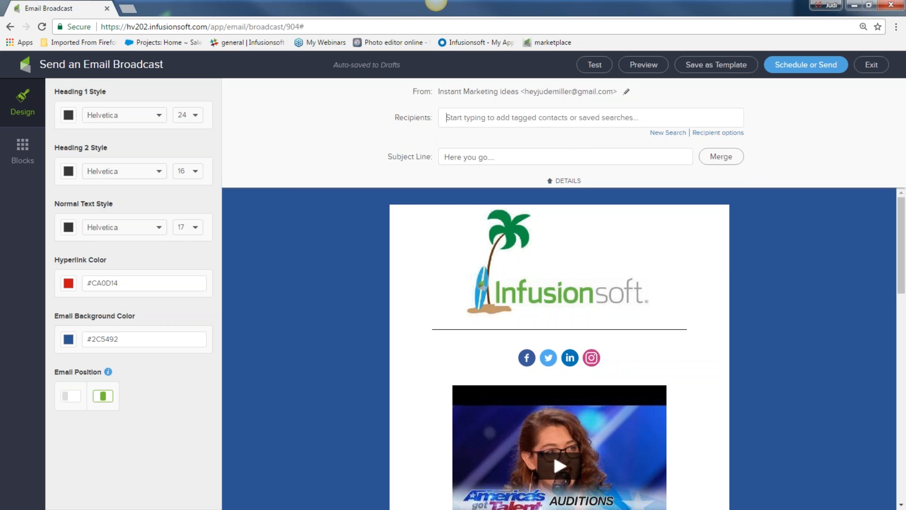
Step: Add the saved searches 123 Search May attendees, Awesome NL List and Blog visitors as recipients
left_click(537, 120)
left_click(467, 153)
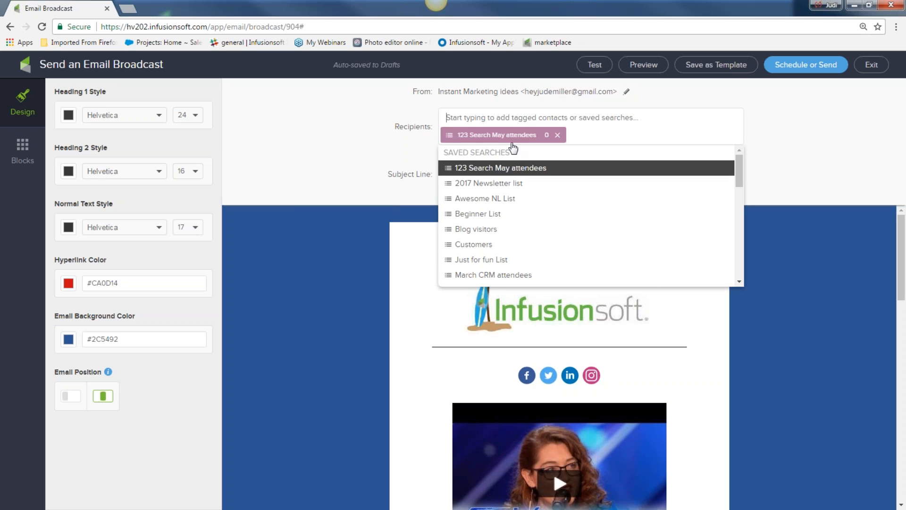
left_click(484, 200)
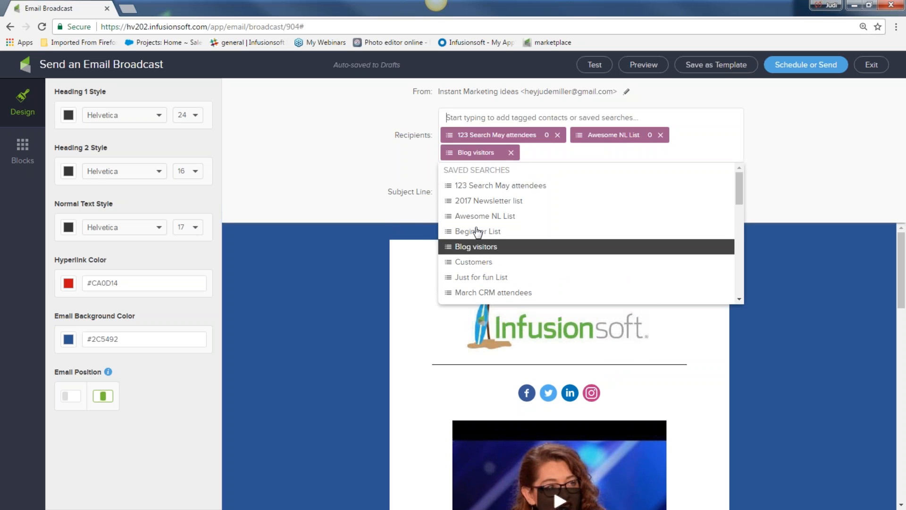
Step: Remove all the saved searches from the broadcast's recipients
left_click(512, 154)
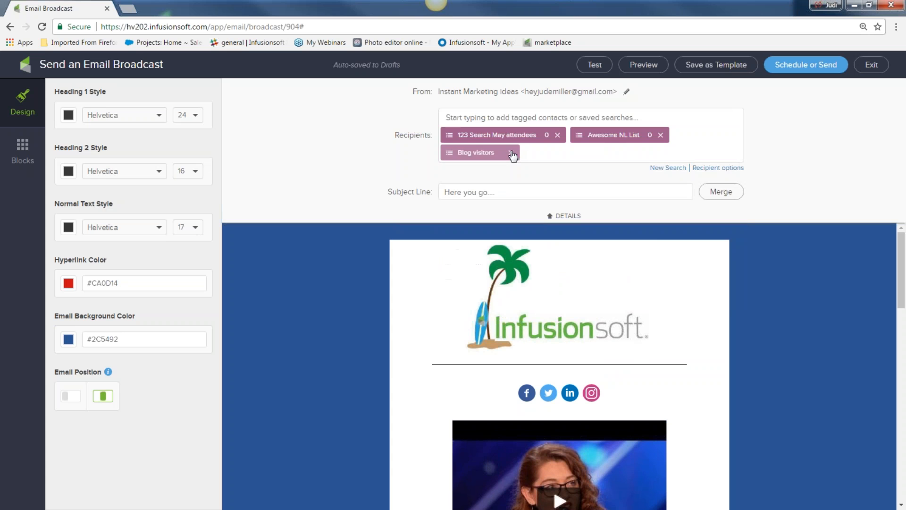
left_click(558, 136)
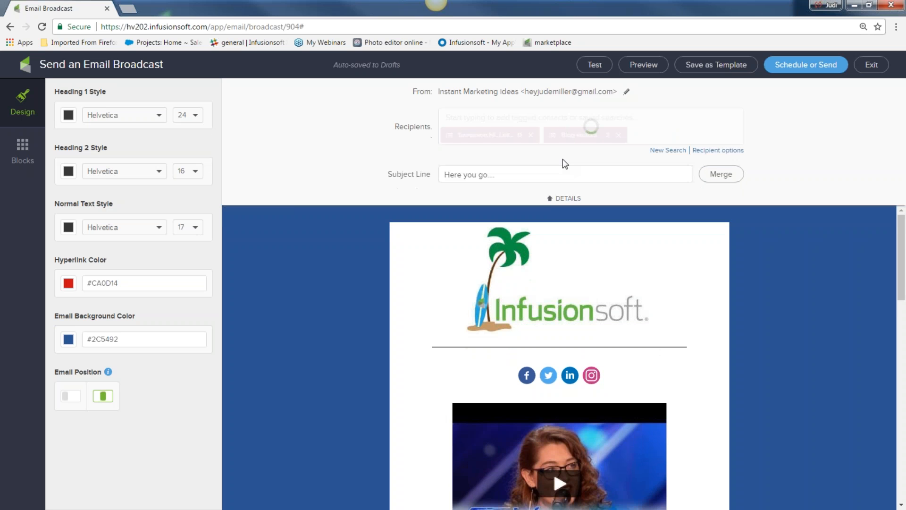
left_click(531, 137)
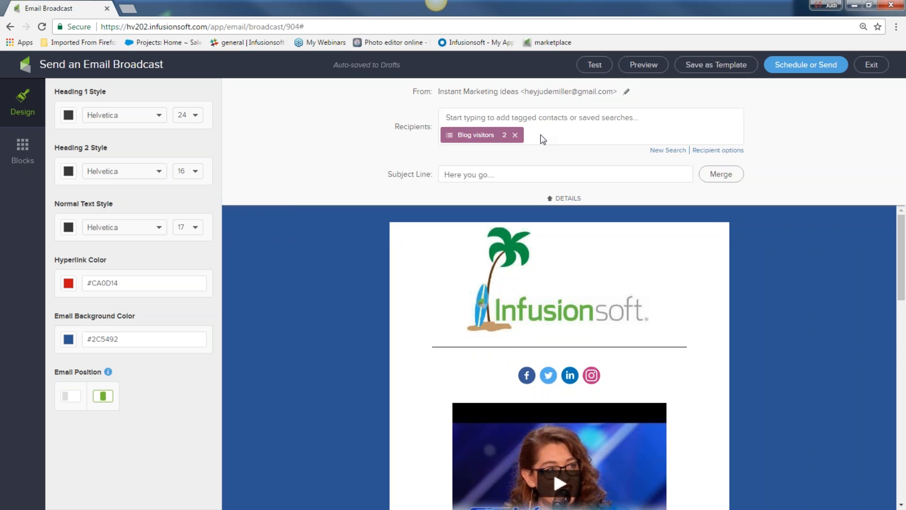
left_click(516, 137)
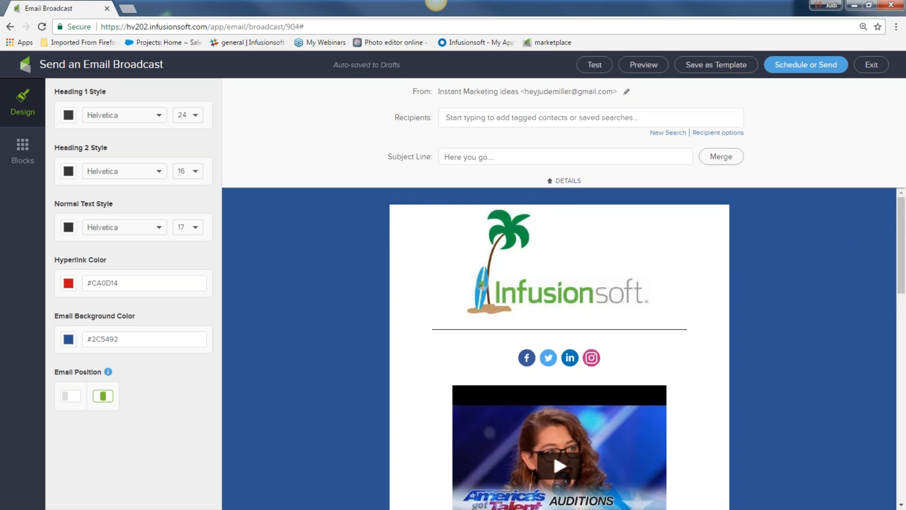
Step: Open a new contact search for choosing the broadcast's recipients
left_click(489, 118)
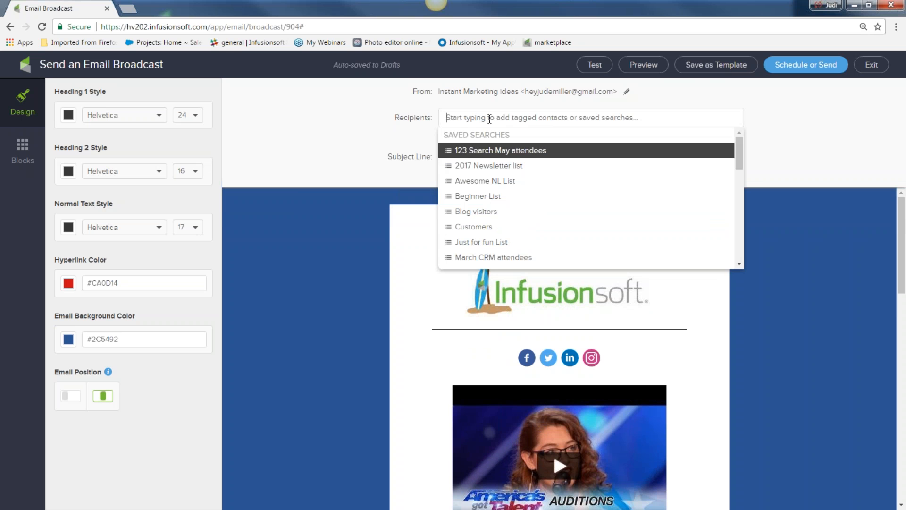
left_click(786, 138)
left_click(667, 132)
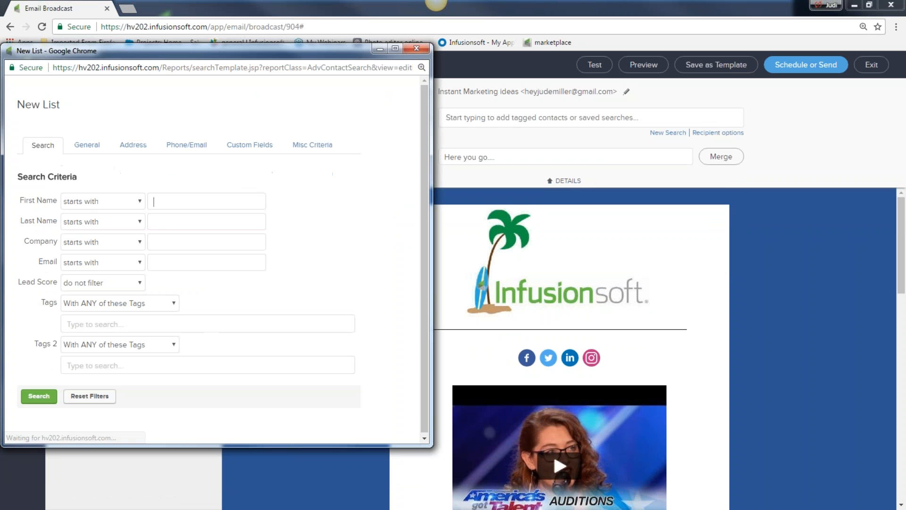
Step: Filter the search to contacts with any of the tags Beginner Yoga Student and clicked on video
left_click(133, 326)
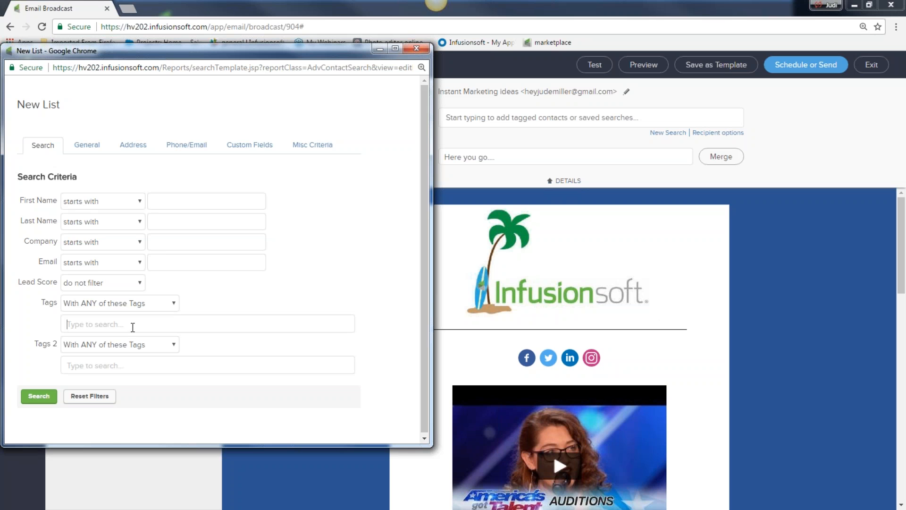
type("y")
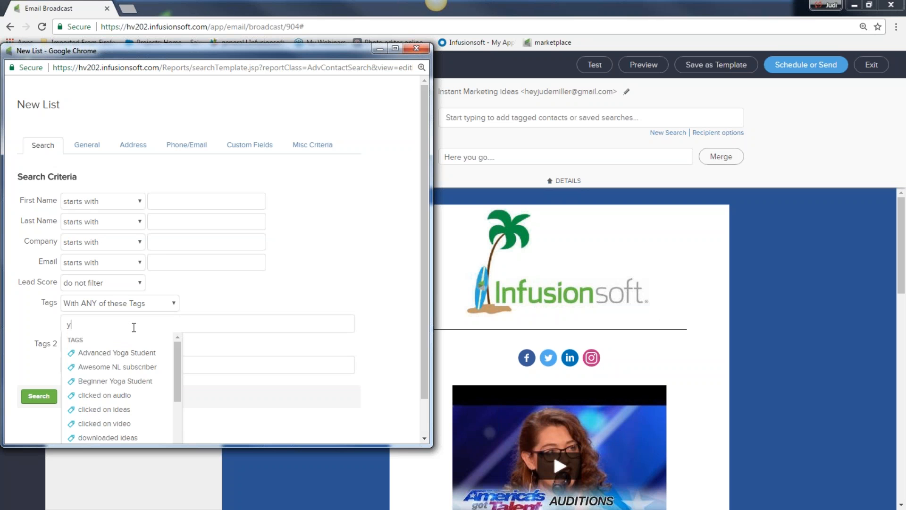
left_click(134, 367)
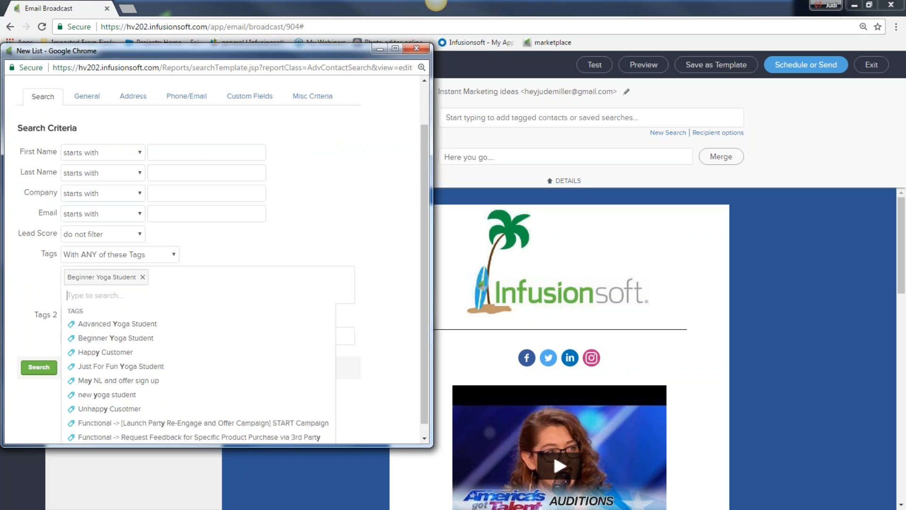
type("cl")
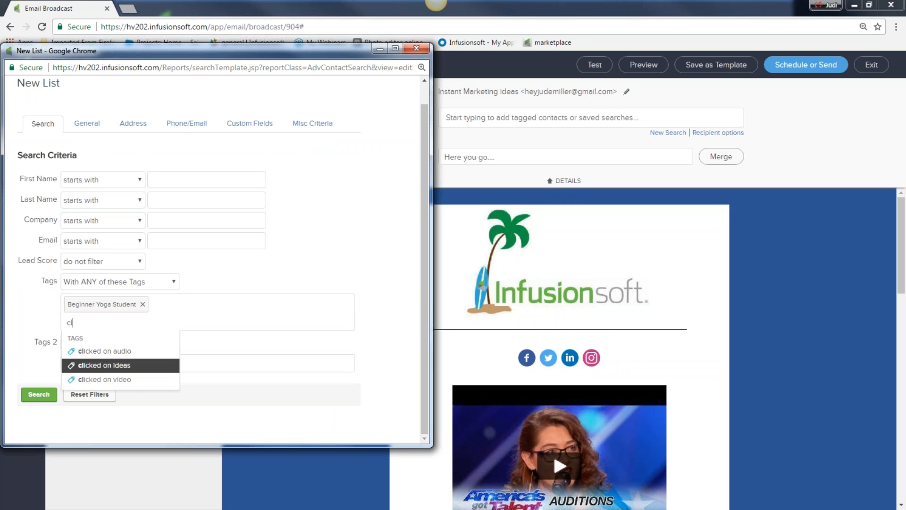
left_click(128, 380)
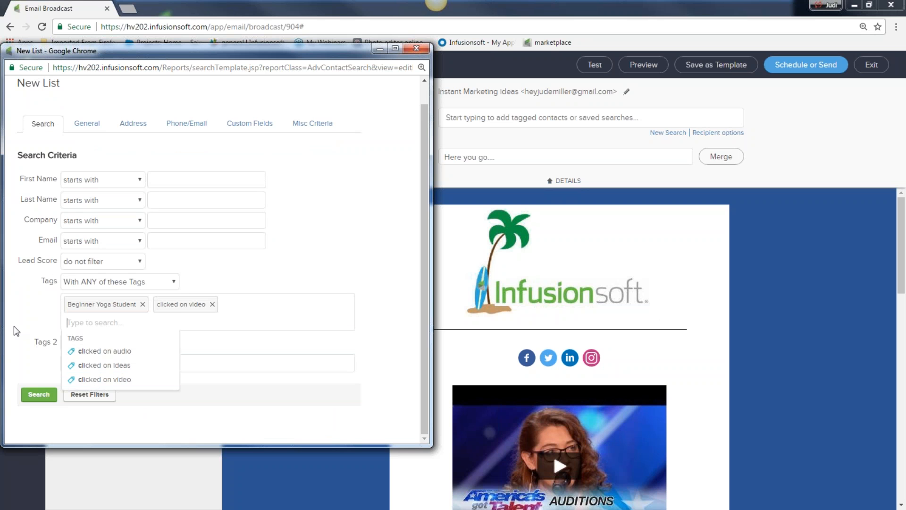
Step: Set the second tag filter to Doesn't have ANY of these Tags with Customer Tags -> Customer
left_click(82, 345)
left_click(92, 375)
type("cus")
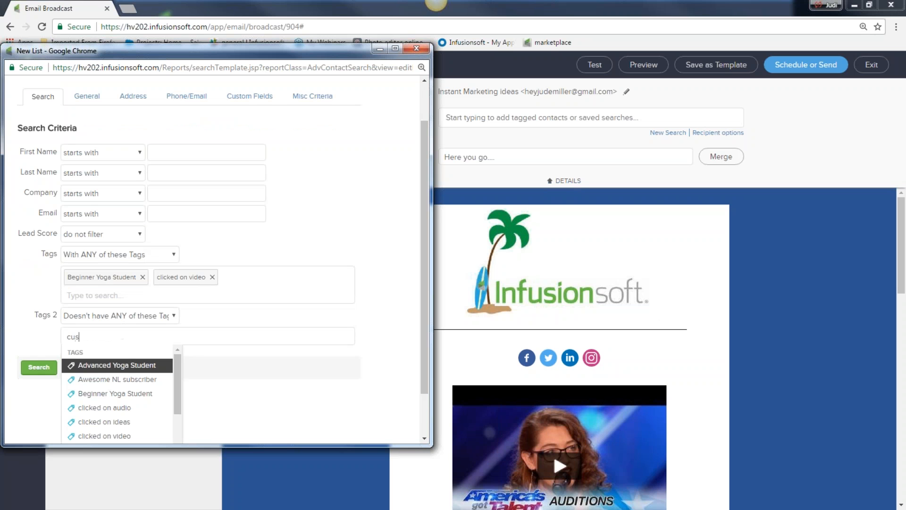
left_click(85, 367)
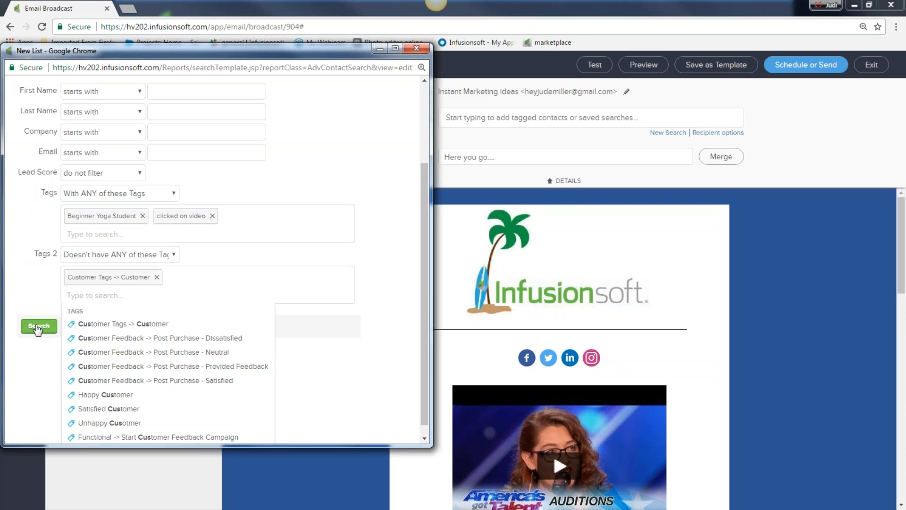
Step: Clear all chosen tags from both tag filters of the search
scroll(134, 289, "up", 2)
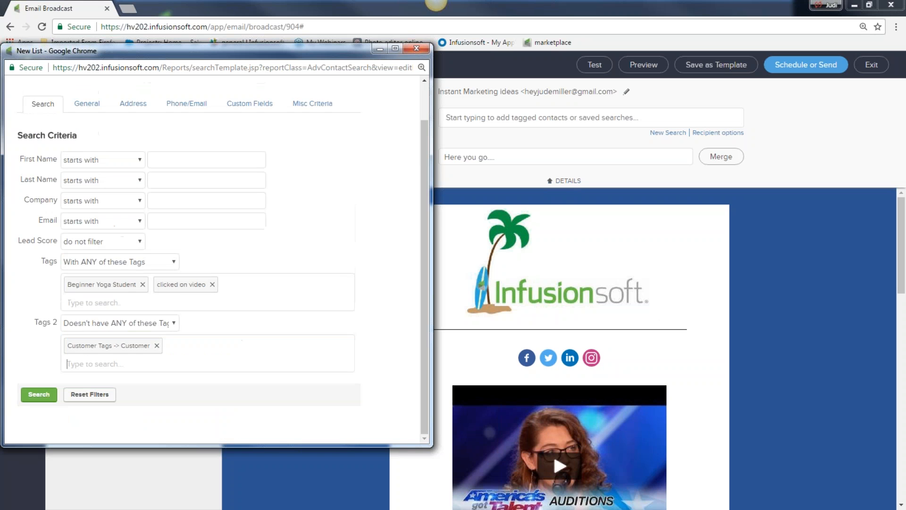
key("BackSpace")
left_click(212, 304)
left_click(143, 304)
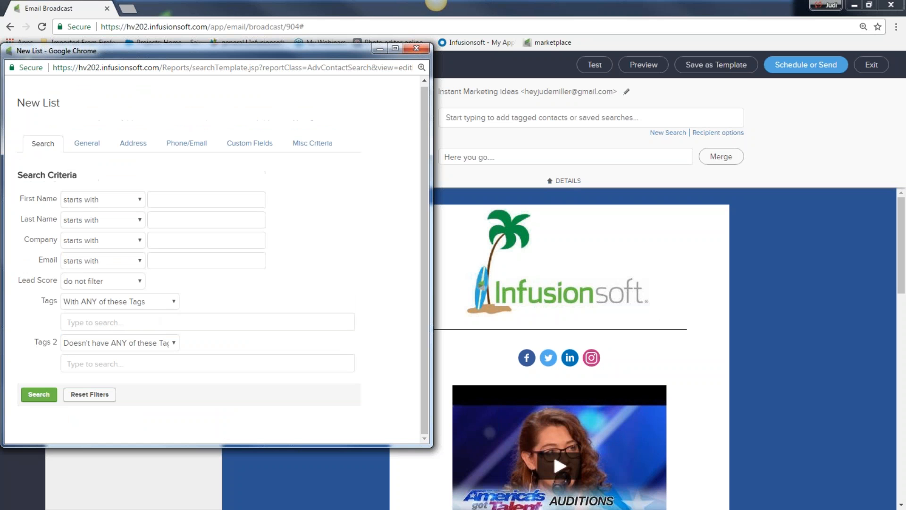
Step: Search for a contact by entering the contact's first name, adding the resulting list as the broadcast's recipients
type("Abe")
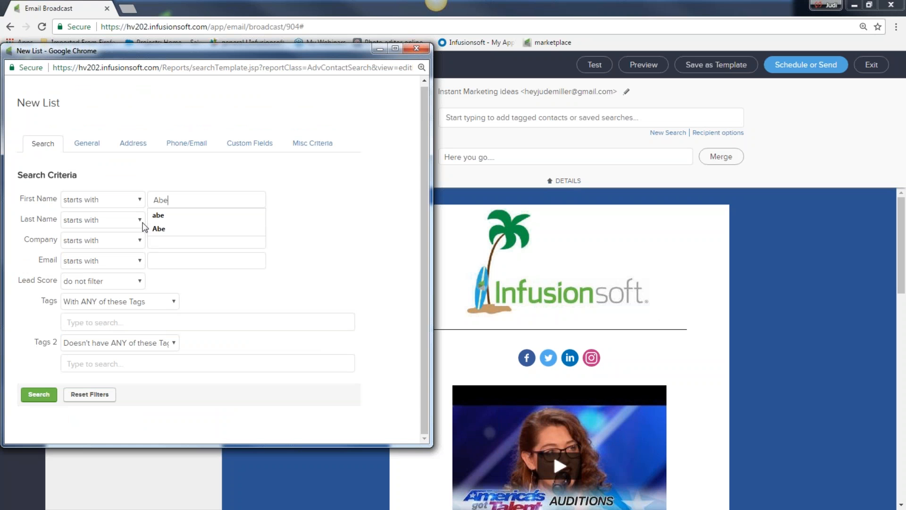
left_click(155, 229)
left_click(40, 394)
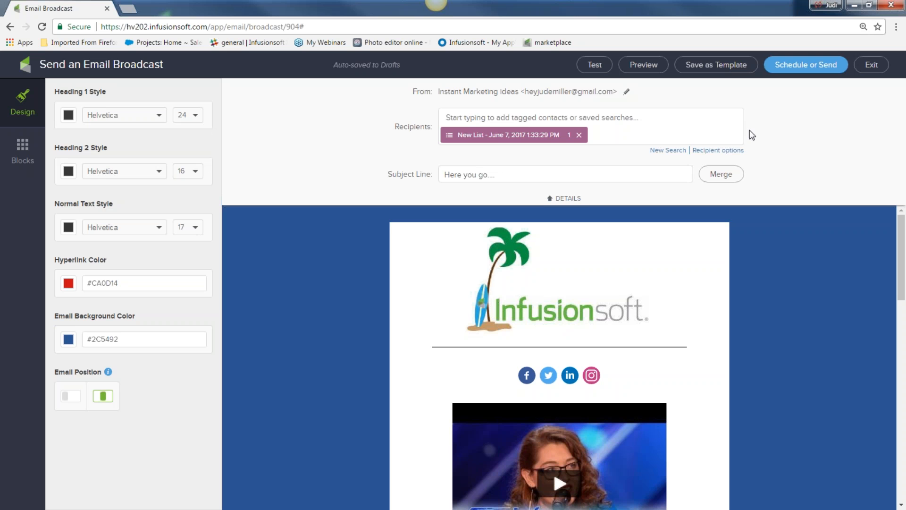
Step: Send the broadcast immediately from its checklist and review the email batch's progress and stats
left_click(803, 68)
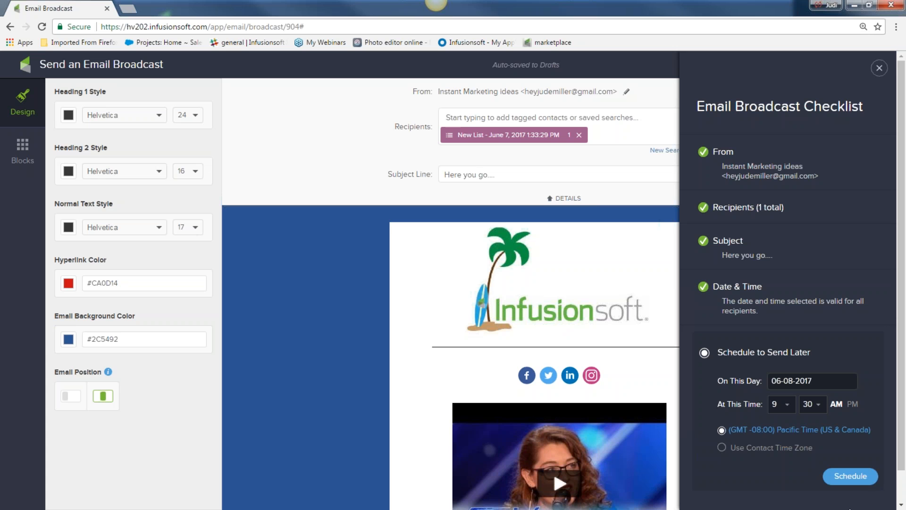
scroll(847, 482, "down", 1)
left_click(705, 485)
left_click(866, 450)
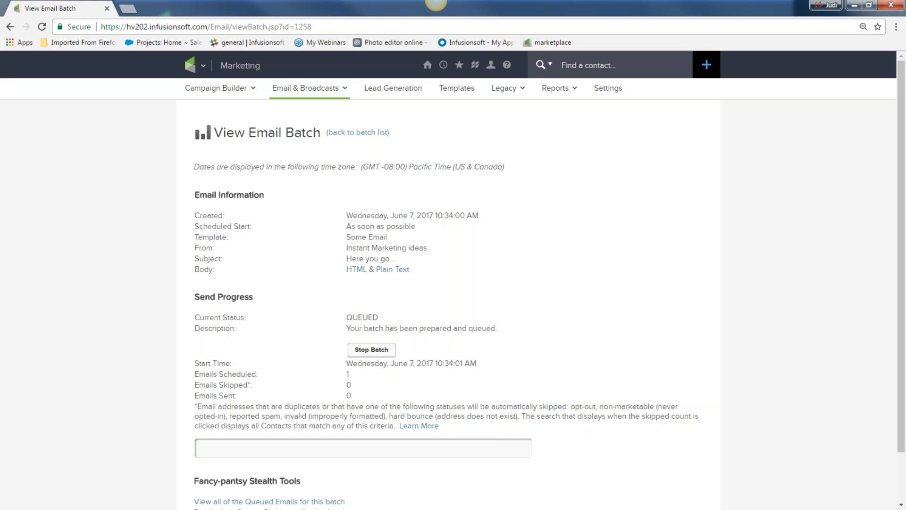
scroll(554, 366, "down", 1)
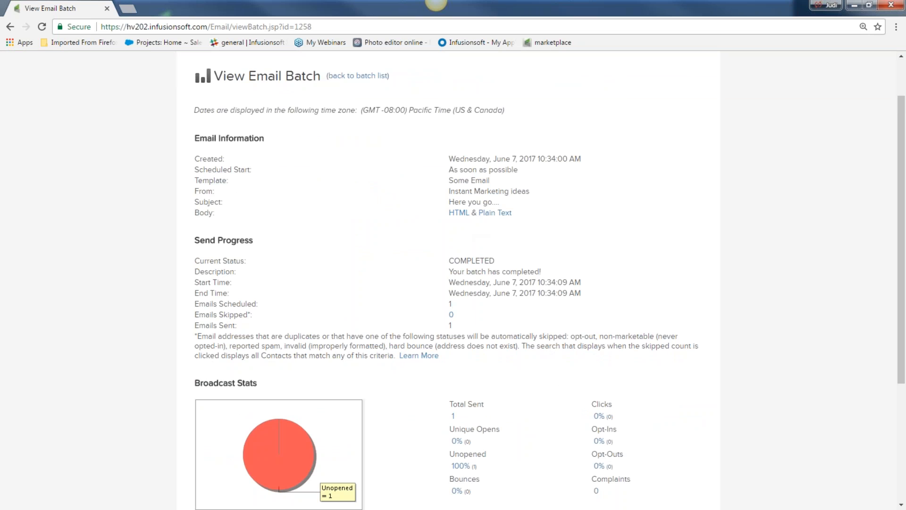
Step: Review the rest of the email batch's broadcast stats and open the dashboard
scroll(430, 332, "down", 4)
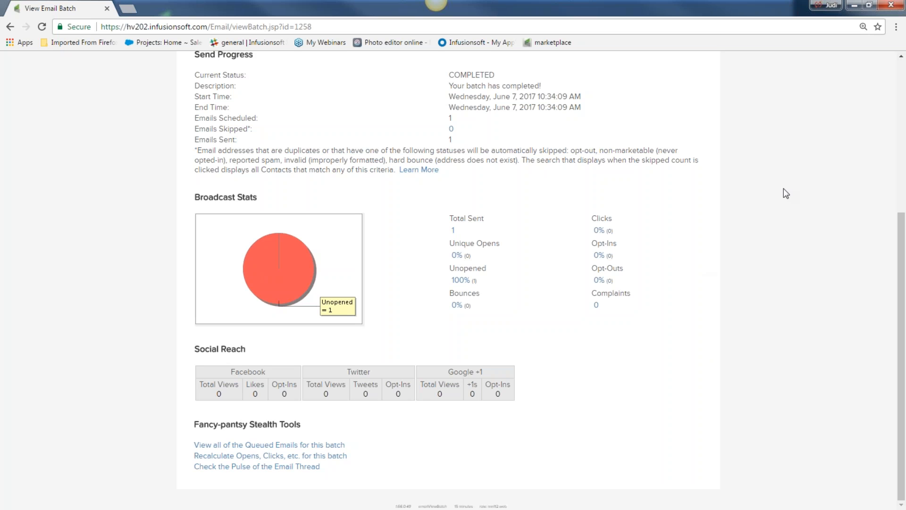
scroll(339, 326, "up", 5)
left_click(427, 65)
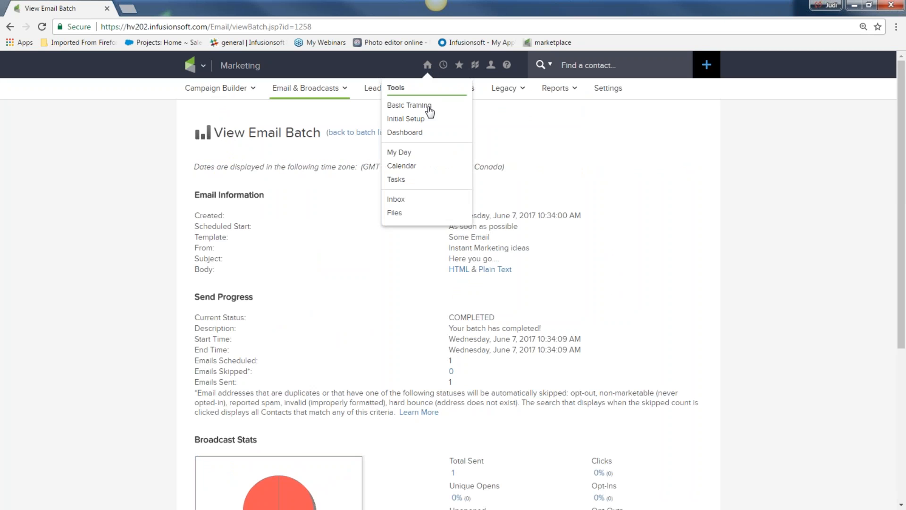
left_click(417, 132)
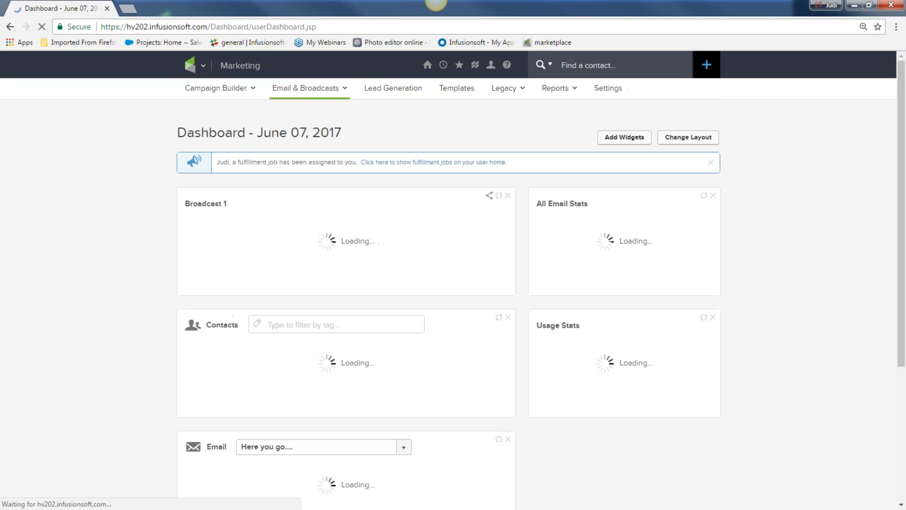
Step: Open the Email Broadcasts report in the marketing reports and examine the most recent batch's send progress and stats
left_click(202, 66)
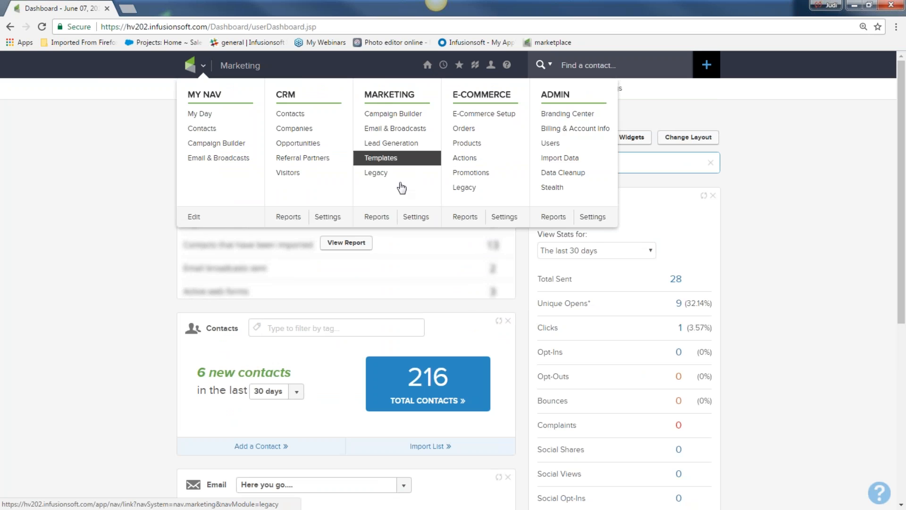
left_click(387, 219)
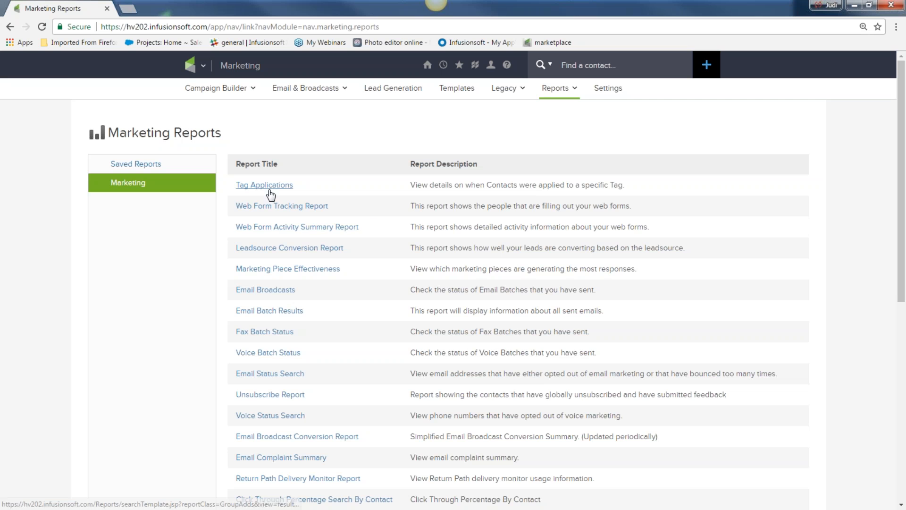
left_click(265, 290)
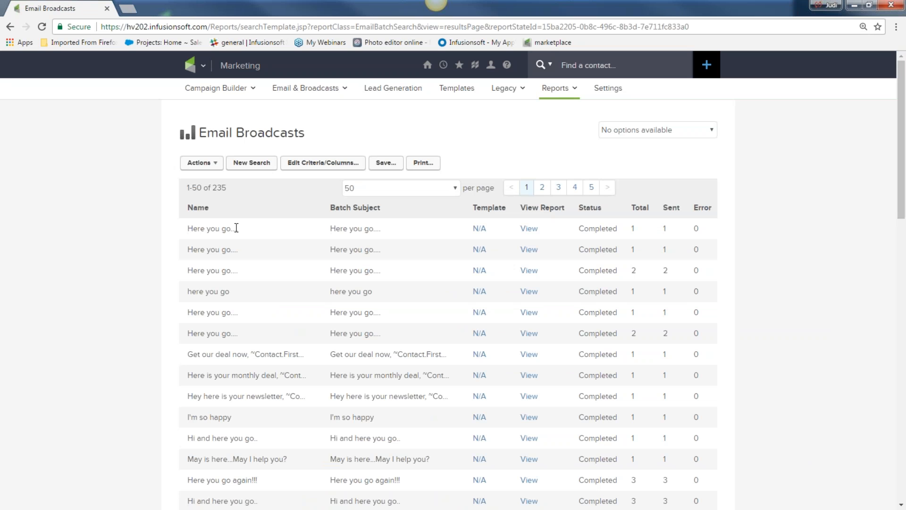
left_click(529, 230)
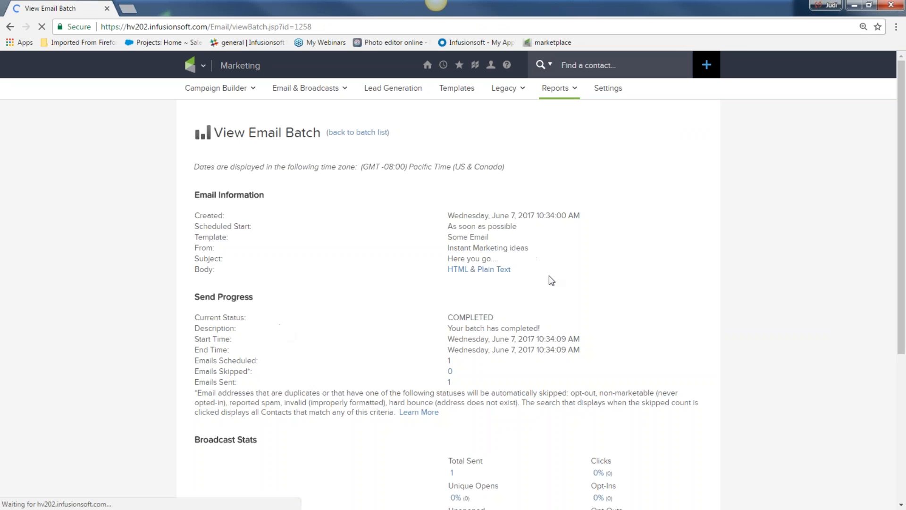
scroll(551, 280, "down", 5)
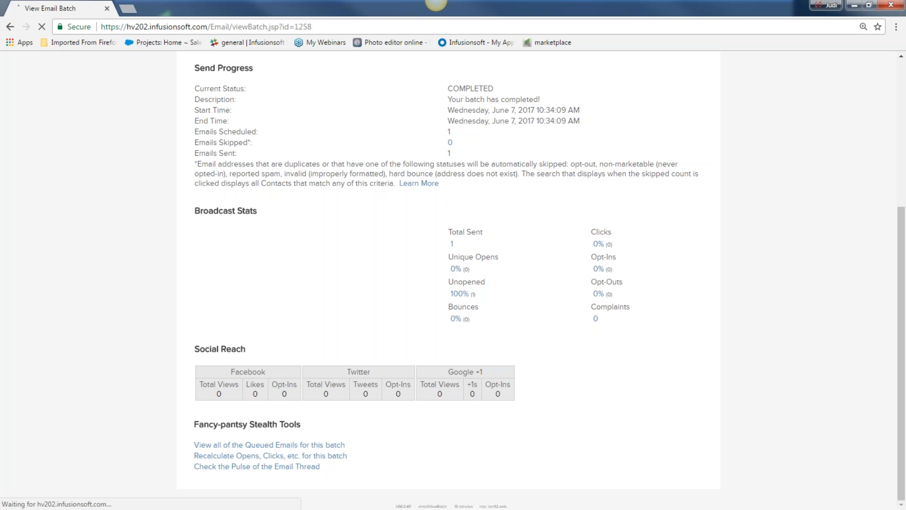
scroll(291, 290, "up", 5)
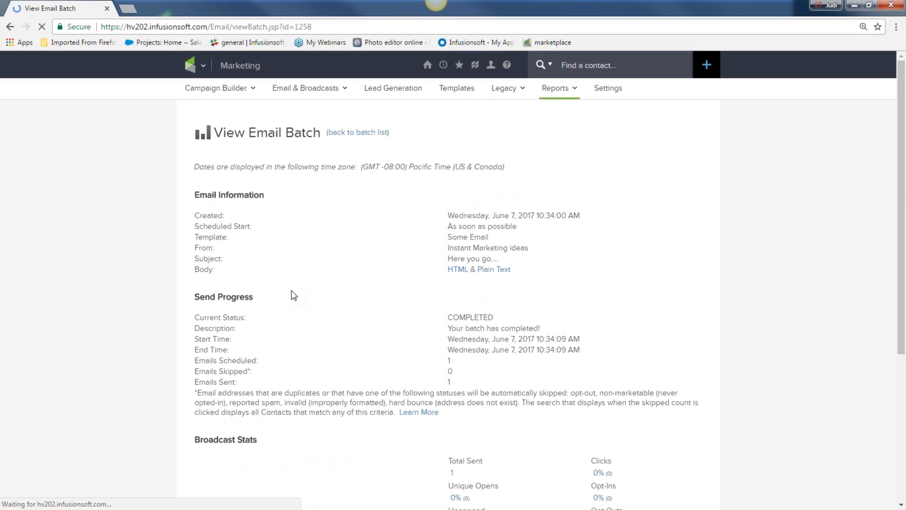
Step: Start a new email broadcast from the saved template "newsletter 2"
left_click(202, 65)
left_click(396, 132)
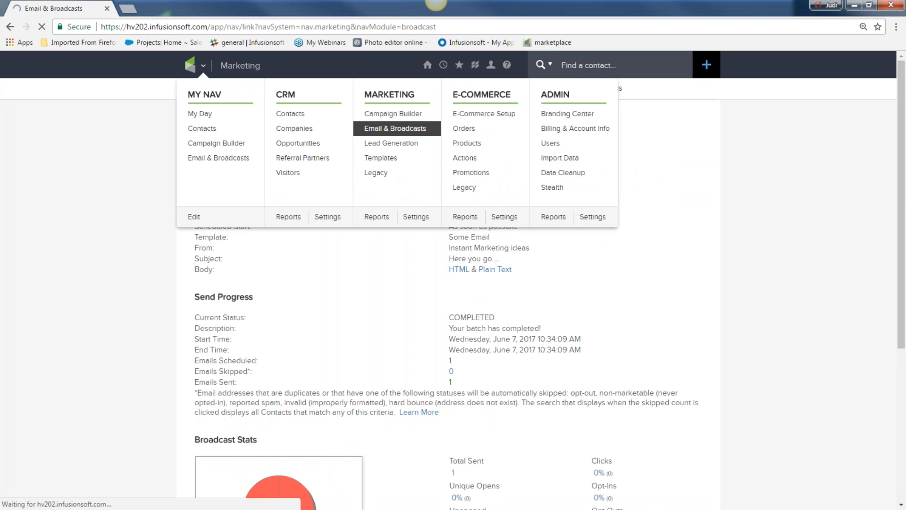
left_click(413, 263)
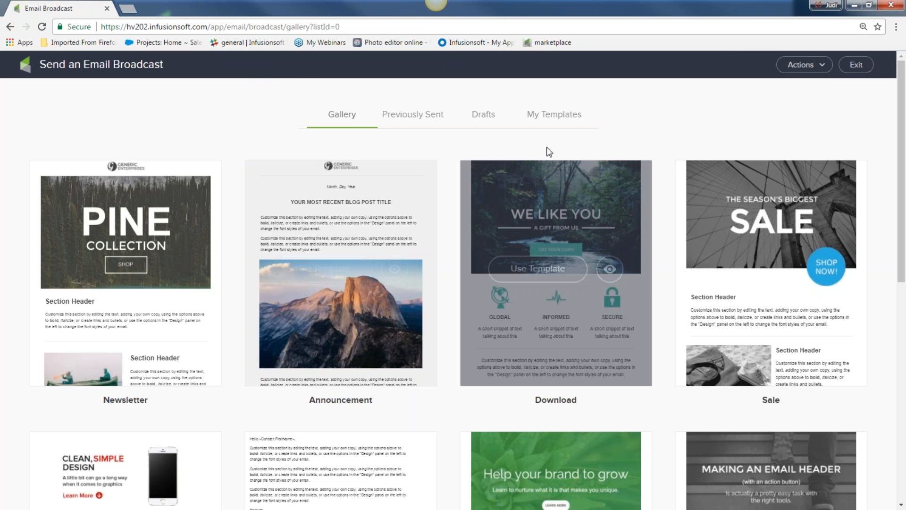
left_click(563, 118)
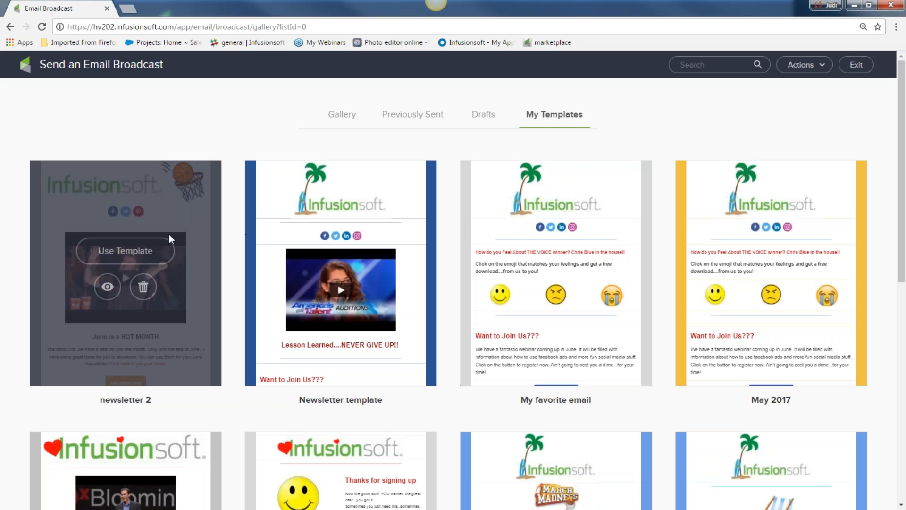
left_click(134, 257)
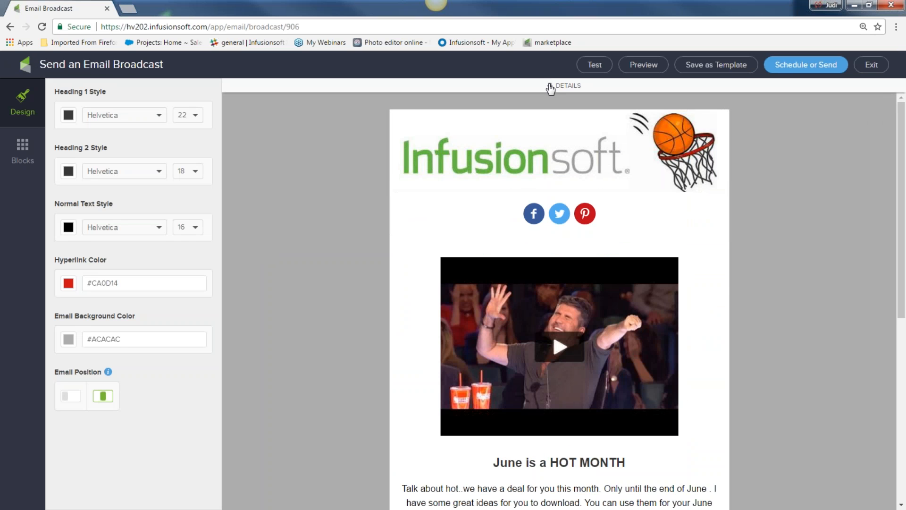
Step: Expand the broadcast's details and check which items on the Email Broadcast Checklist are still incomplete
left_click(550, 88)
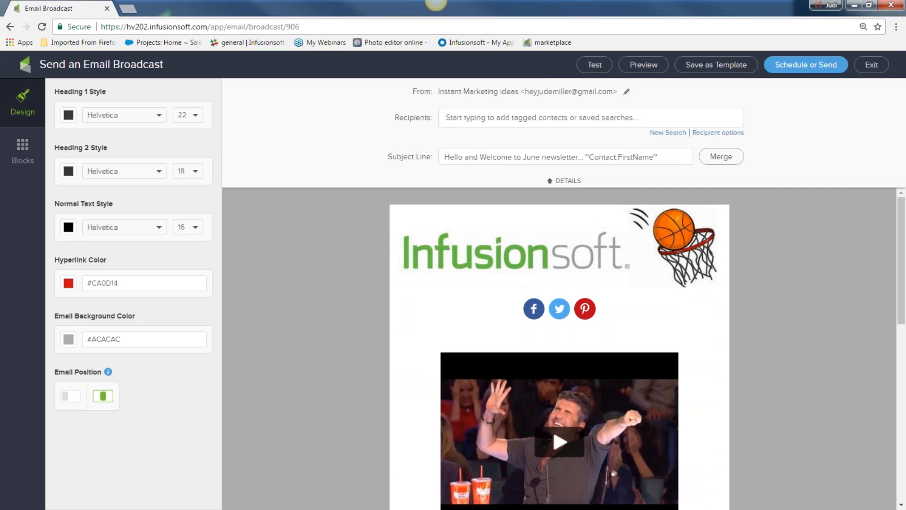
left_click(827, 66)
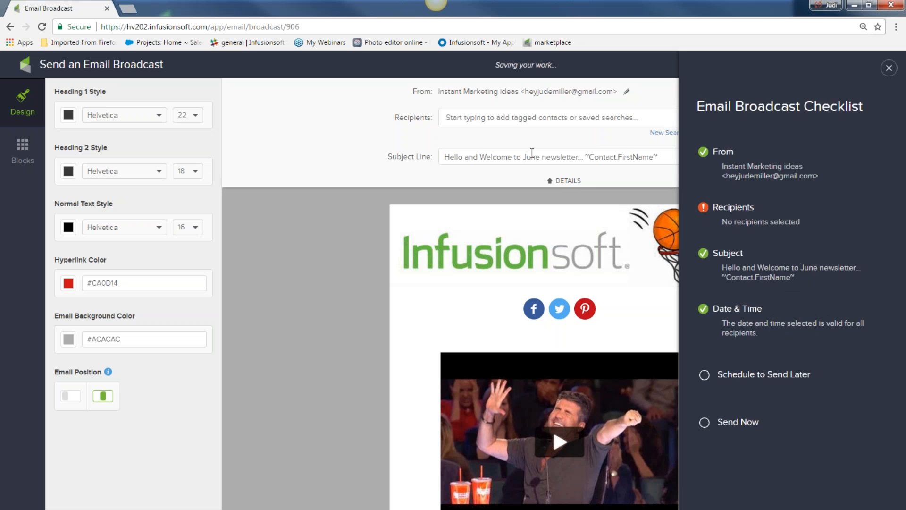
left_click(889, 69)
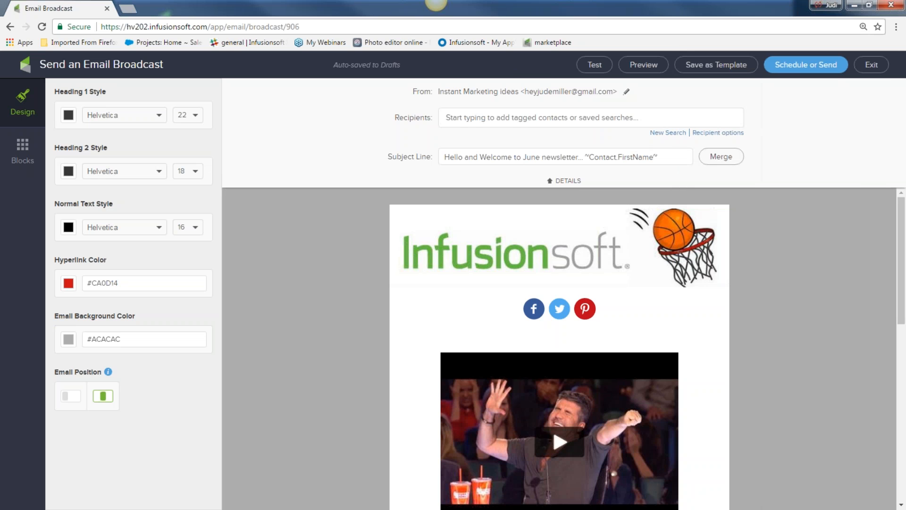
Step: Replace the broadcast's subject line with "Here you go..thanks for reading", keeping the Email Broadcast Checklist open
left_click_drag(661, 158, 374, 146)
key("BackSpace")
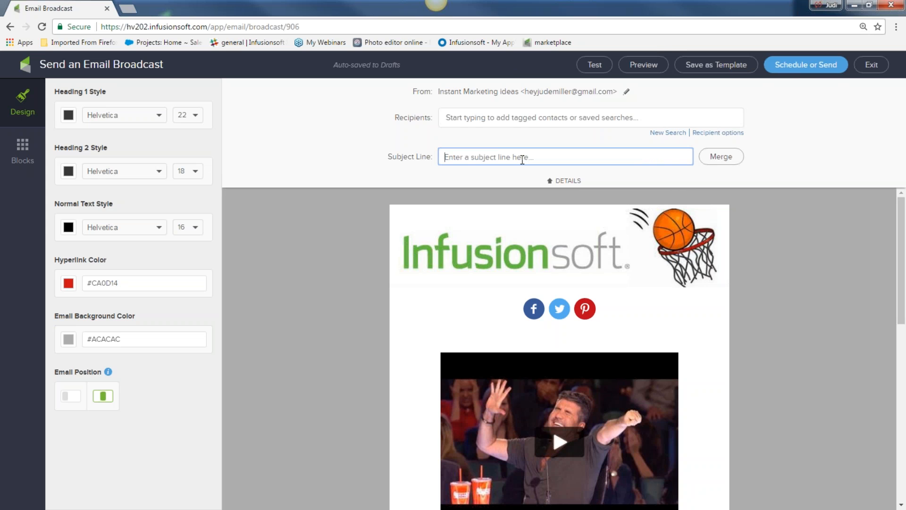
left_click(810, 71)
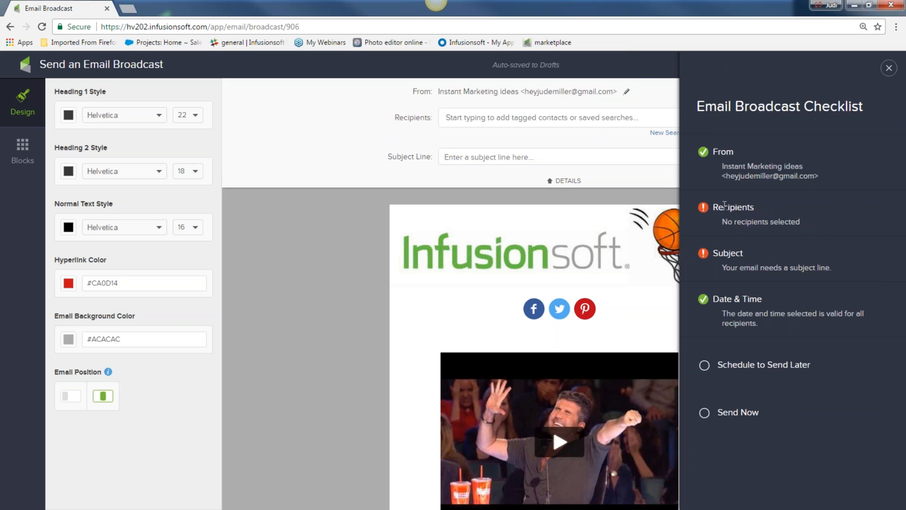
left_click(519, 156)
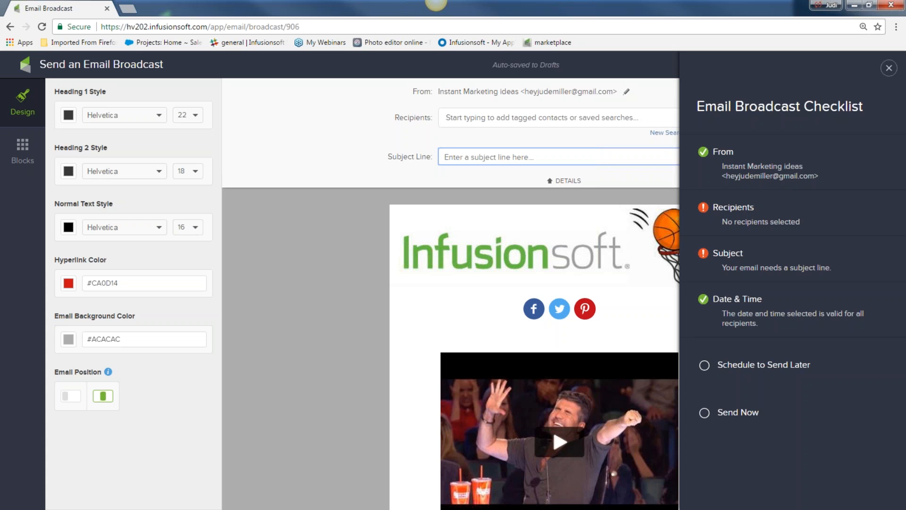
type("H")
type("go..thanks")
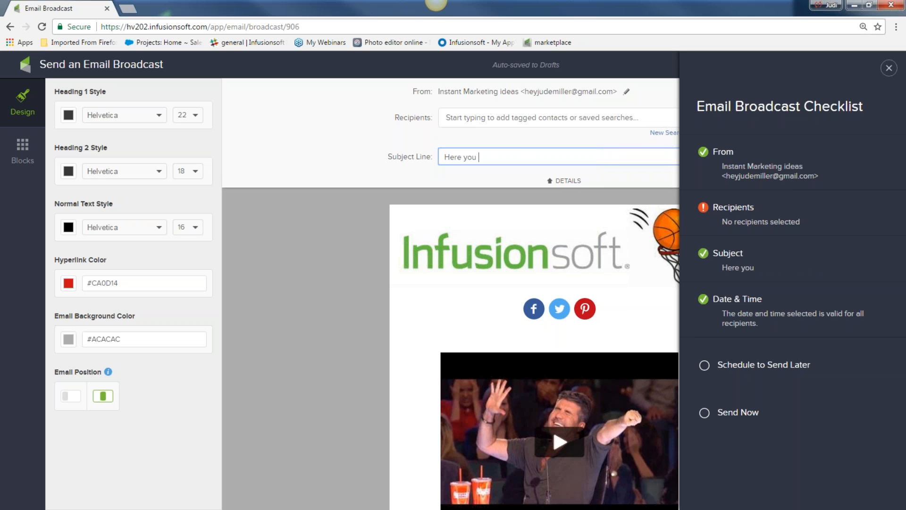
type(" for reading")
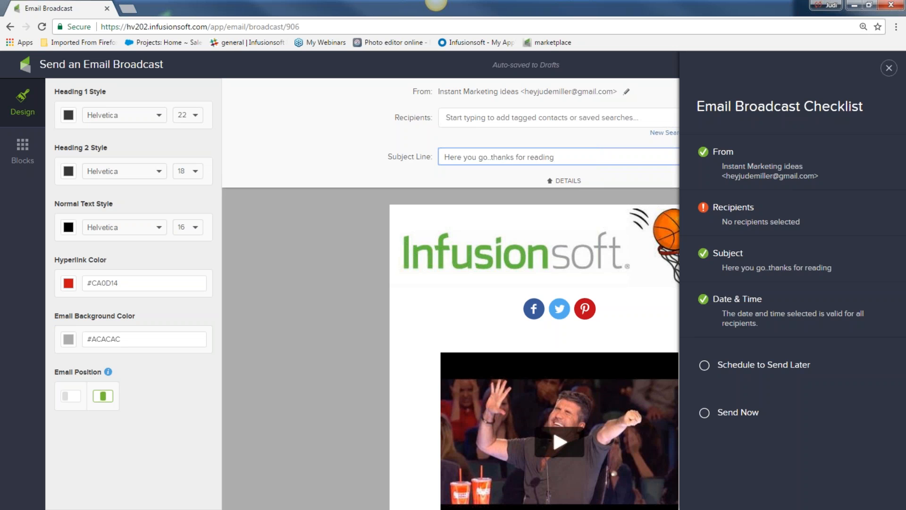
Step: Add the saved search "2017 Newsletter list" as the broadcast's recipients
left_click(698, 212)
left_click(494, 119)
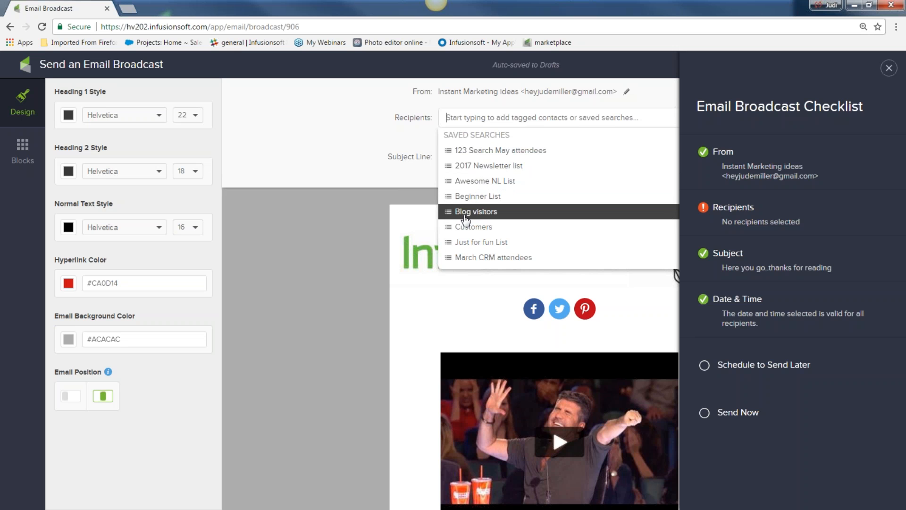
left_click(490, 166)
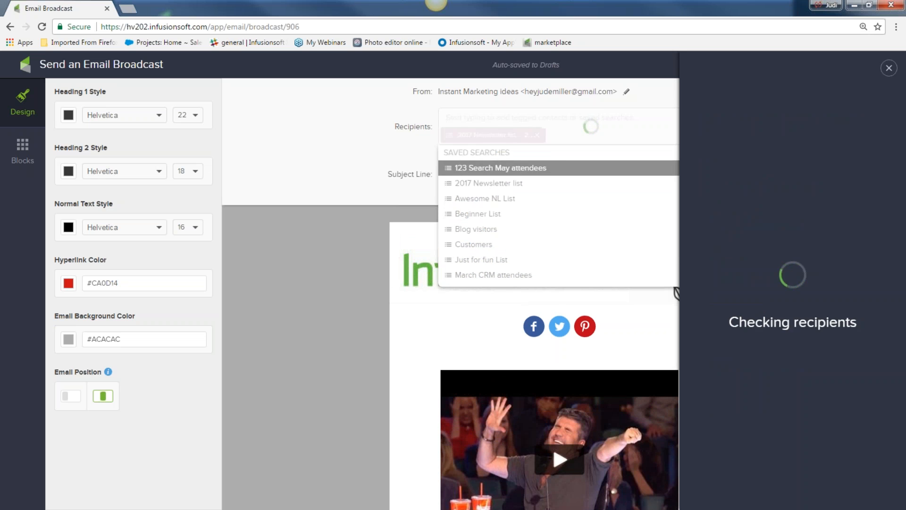
left_click(374, 149)
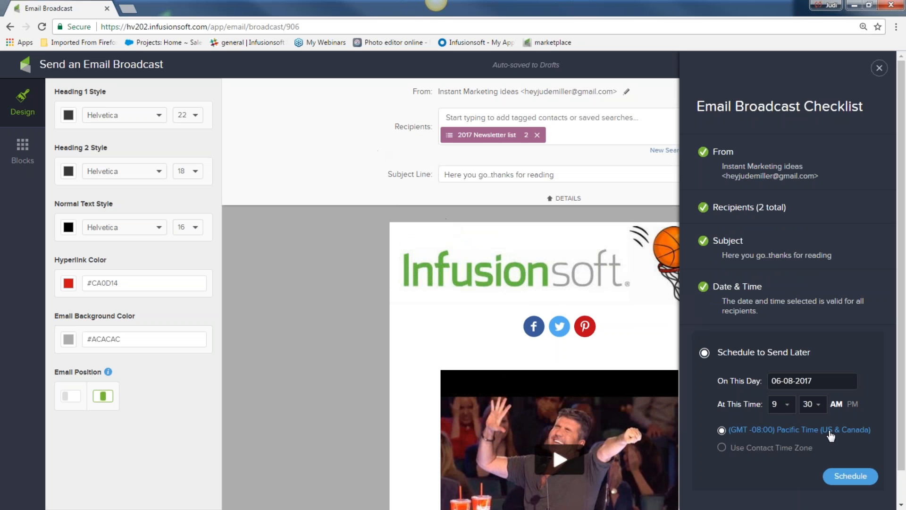
Step: Choose immediate sending instead of scheduling and send the newsletter broadcast
scroll(796, 463, "down", 2)
left_click(704, 484)
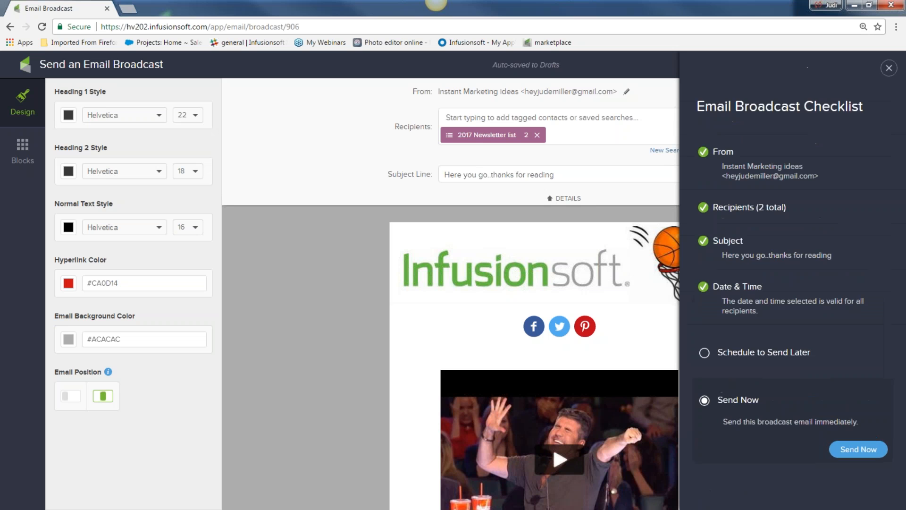
left_click(858, 450)
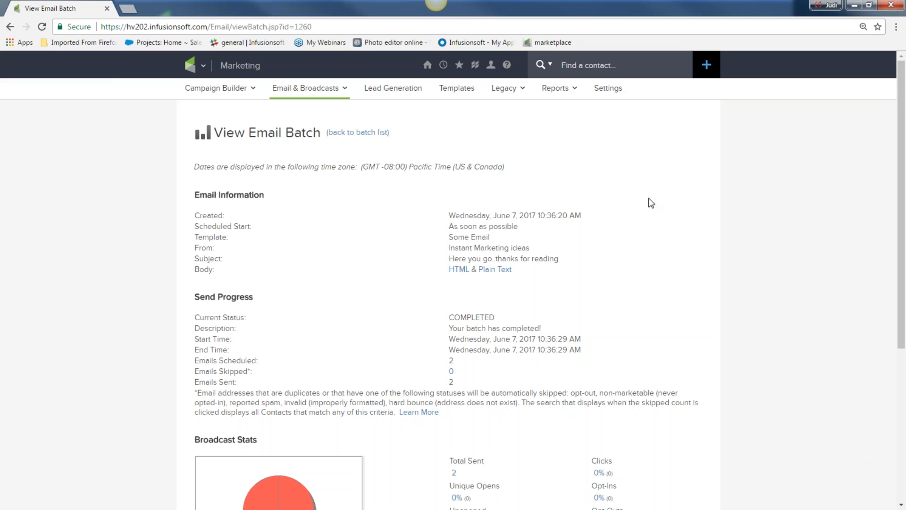
left_click(855, 8)
left_click(667, 264)
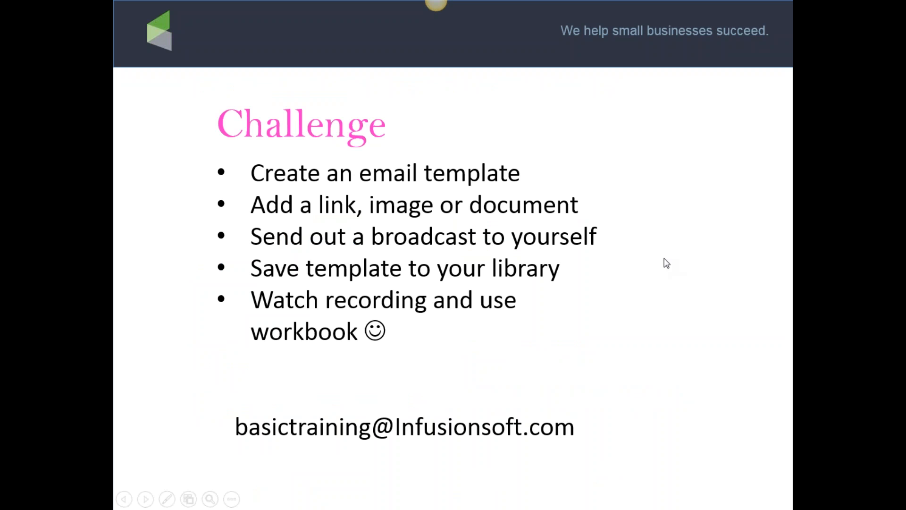
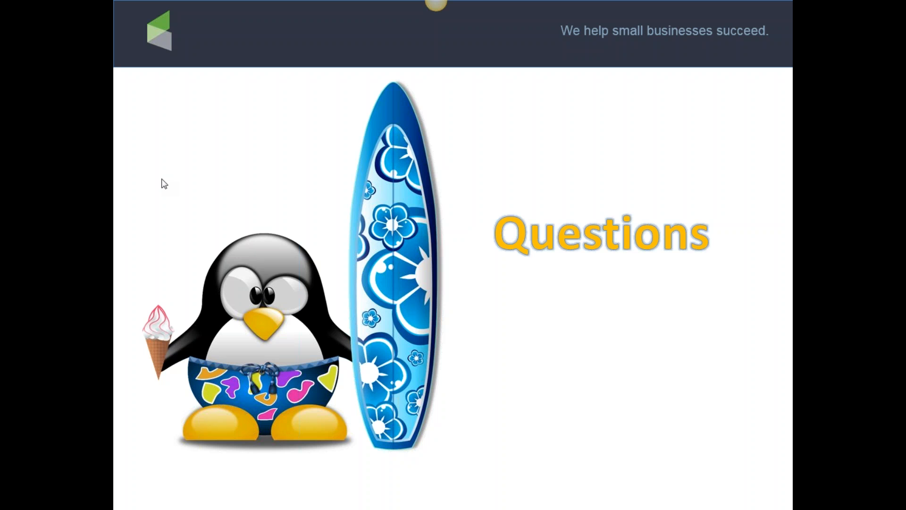
left_click(1, 330)
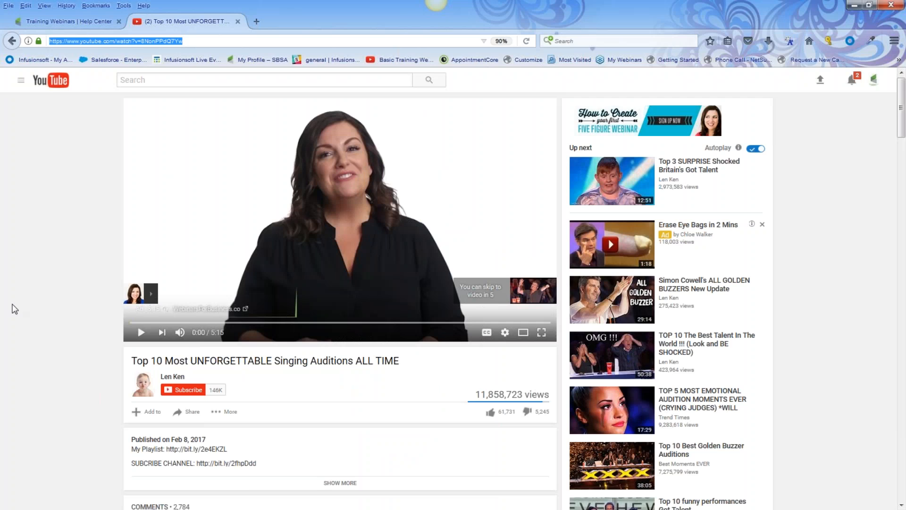
left_click(854, 6)
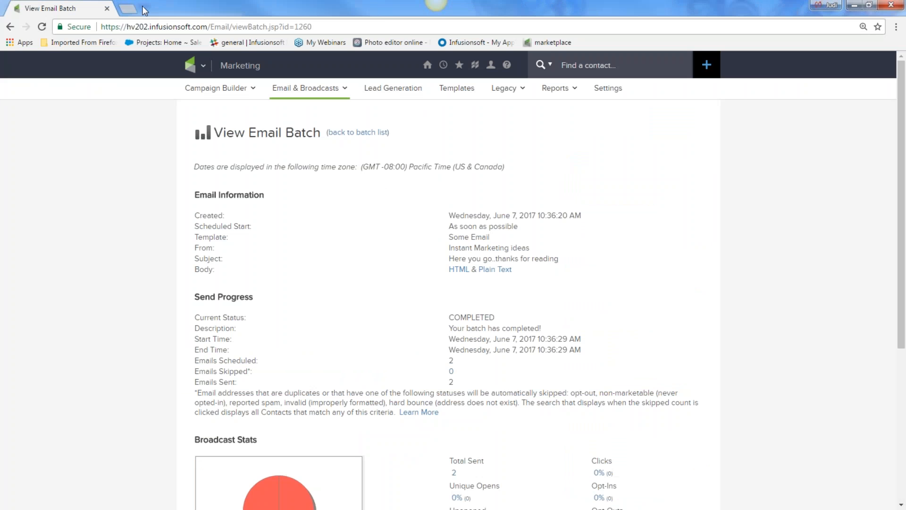
Step: Open the CRM settings and view the list of existing tags
left_click(204, 66)
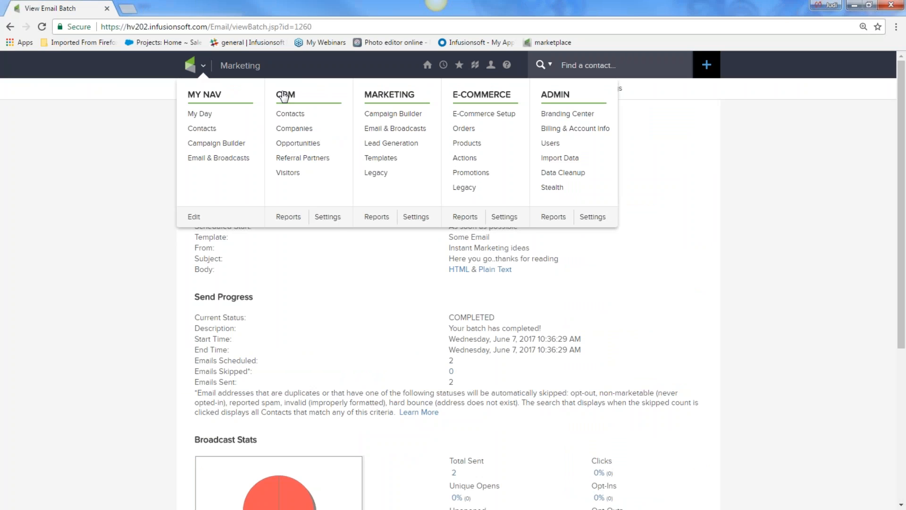
left_click(327, 217)
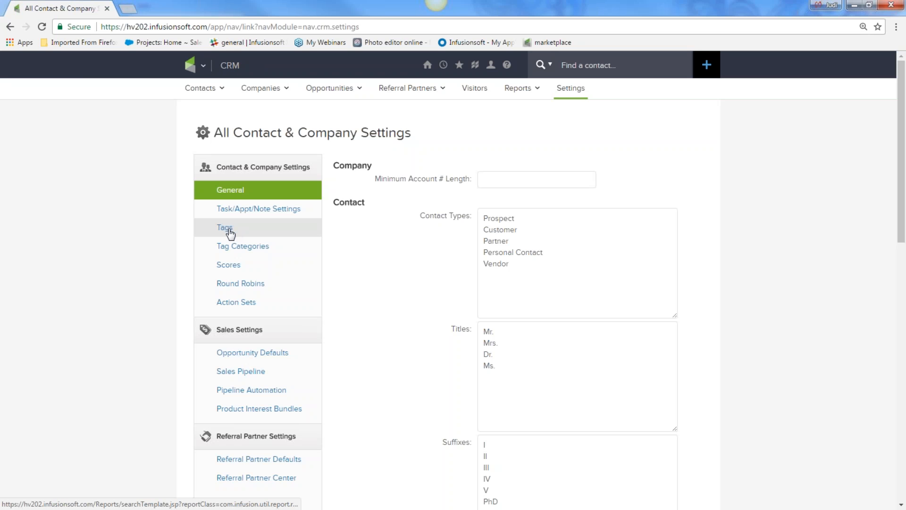
left_click(224, 230)
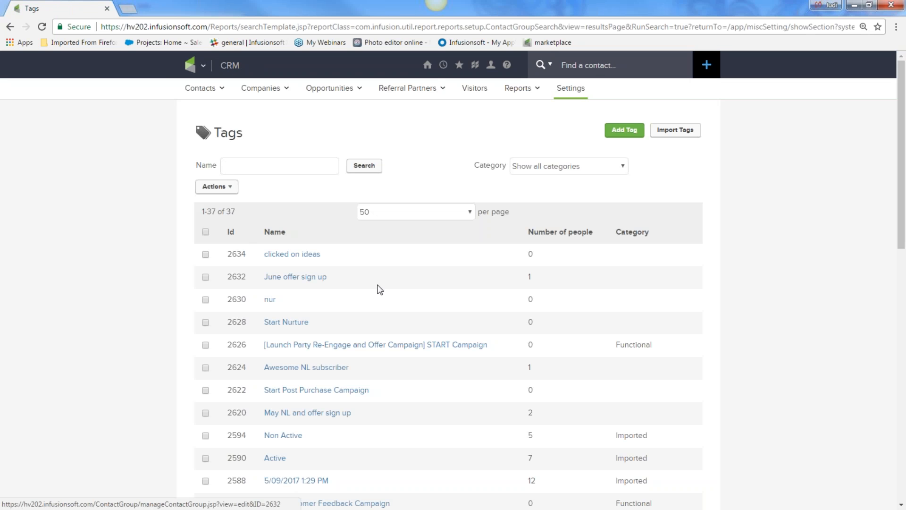
Step: Reopen the tag list from the CRM settings and add three tags at once, named 1, 2 and 3
mouse_move(202, 85)
left_click(203, 65)
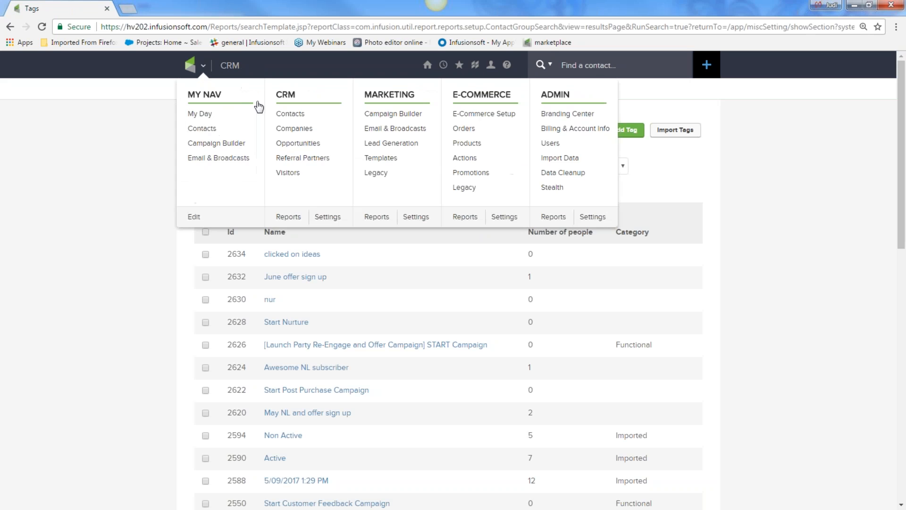
left_click(328, 216)
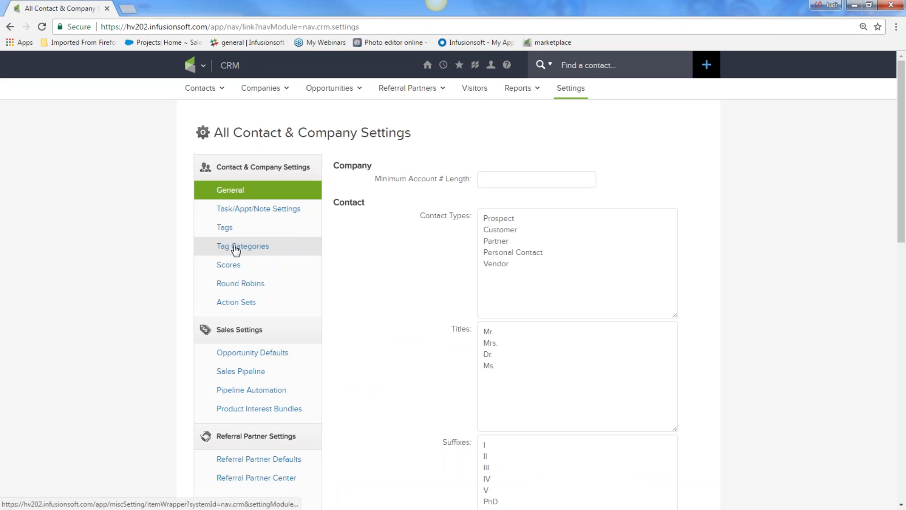
left_click(225, 228)
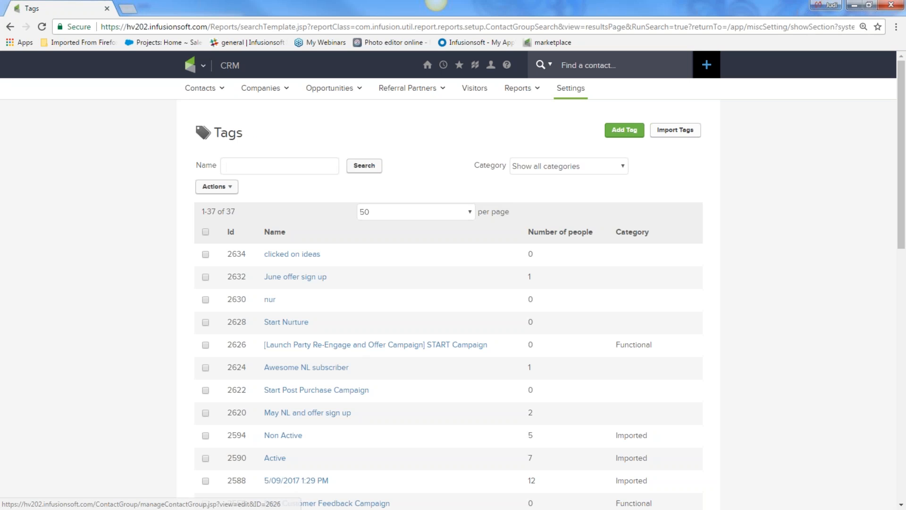
left_click(631, 130)
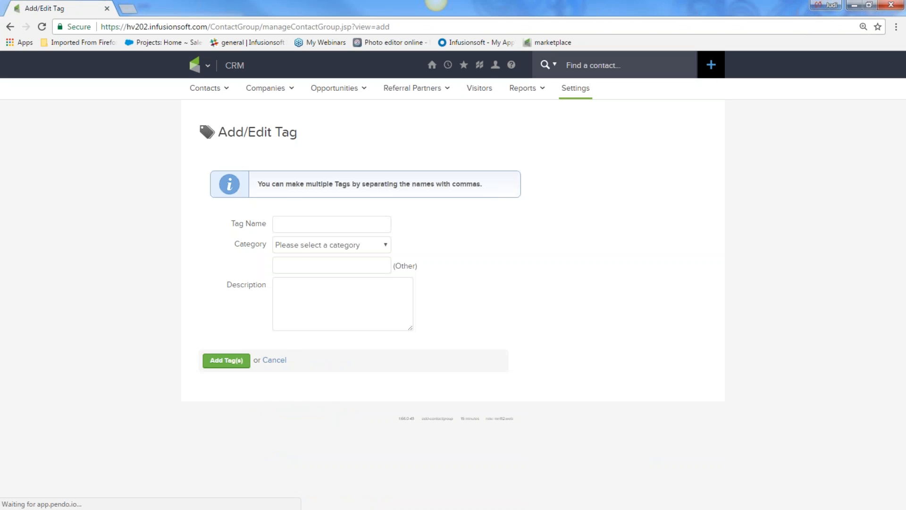
left_click(287, 226)
type("1,2,3")
left_click(230, 361)
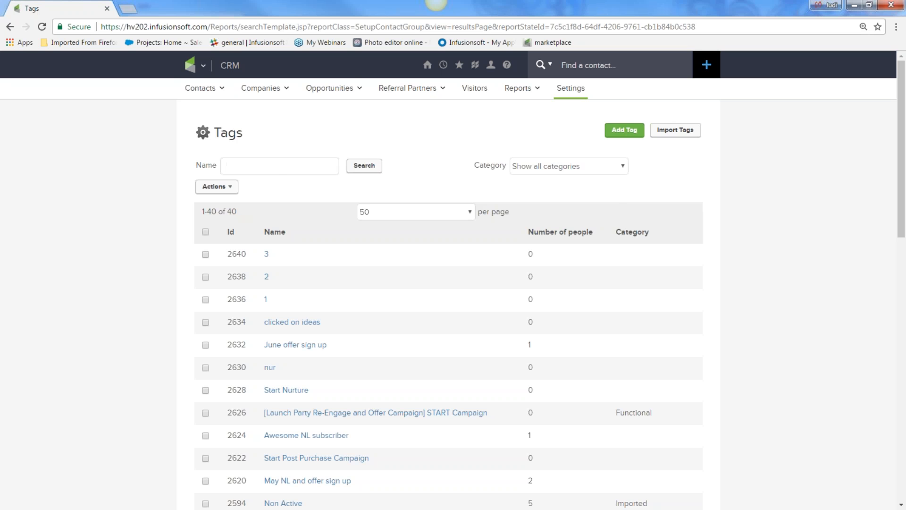
Step: Start a new email broadcast from the saved June newsletter template in My Templates
left_click(190, 64)
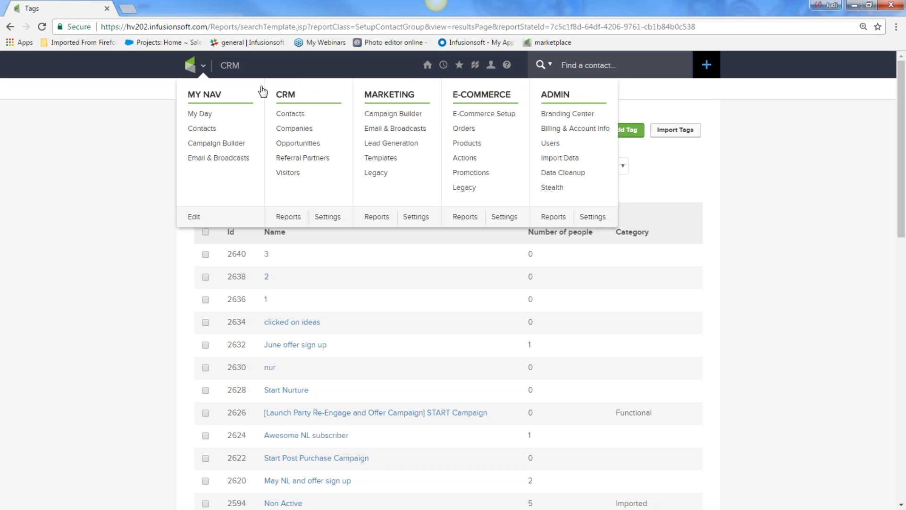
left_click(399, 132)
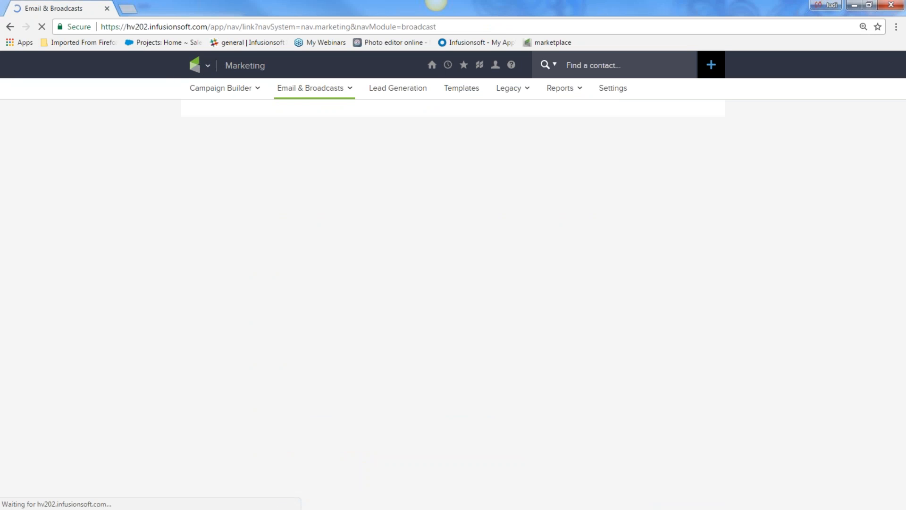
left_click(441, 261)
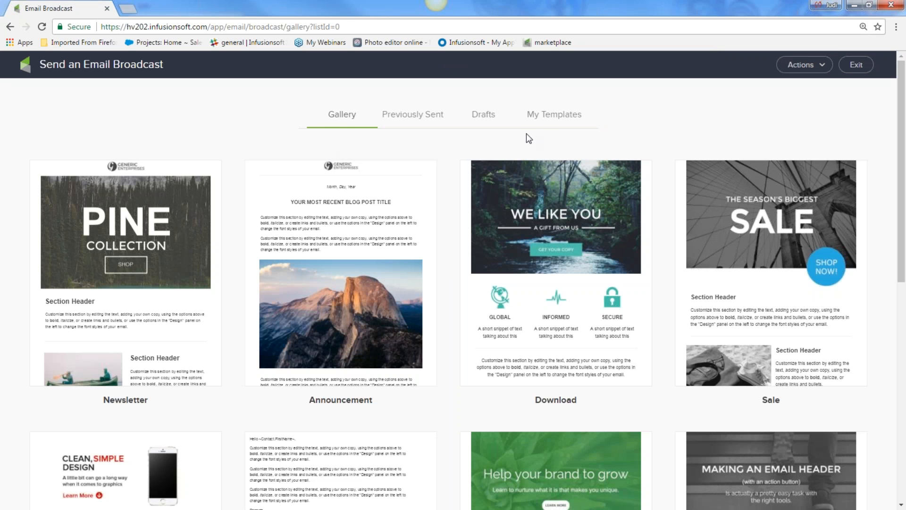
left_click(548, 117)
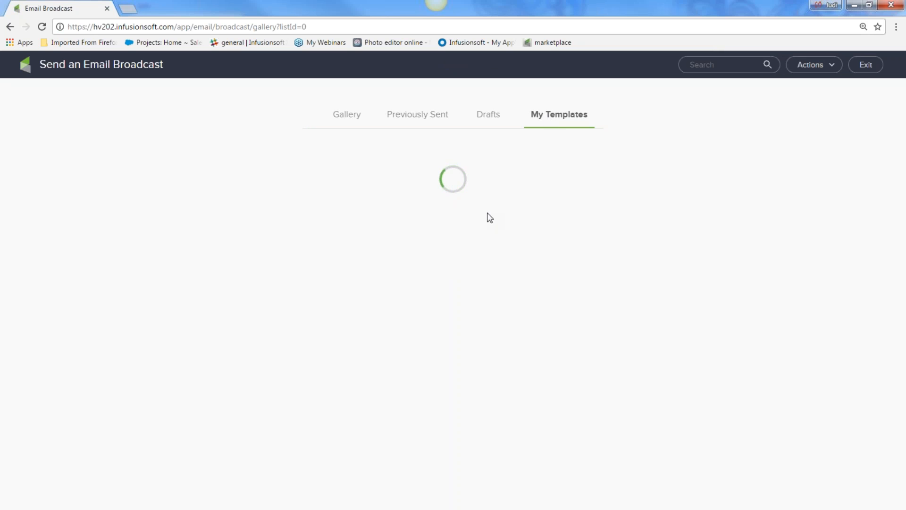
left_click(109, 250)
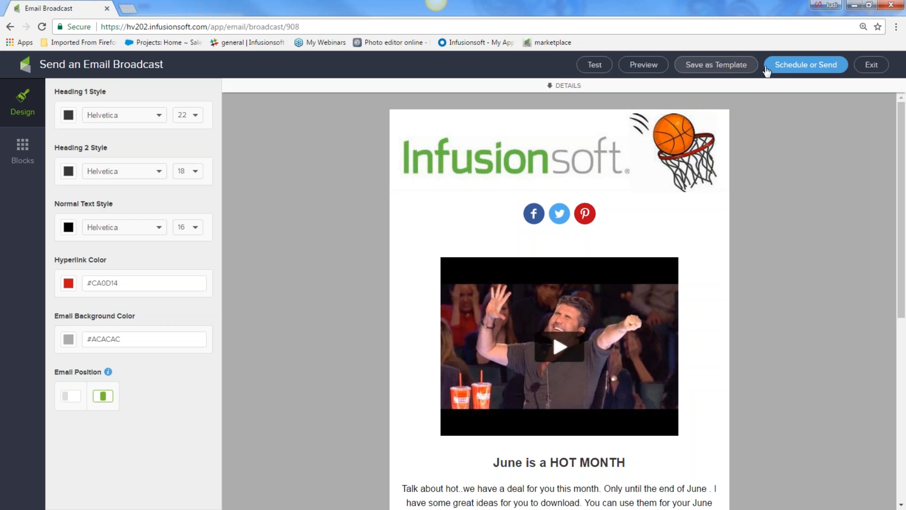
Step: Create a new recipient search for contacts whose billing state is AZ and add it to the broadcast
left_click(787, 66)
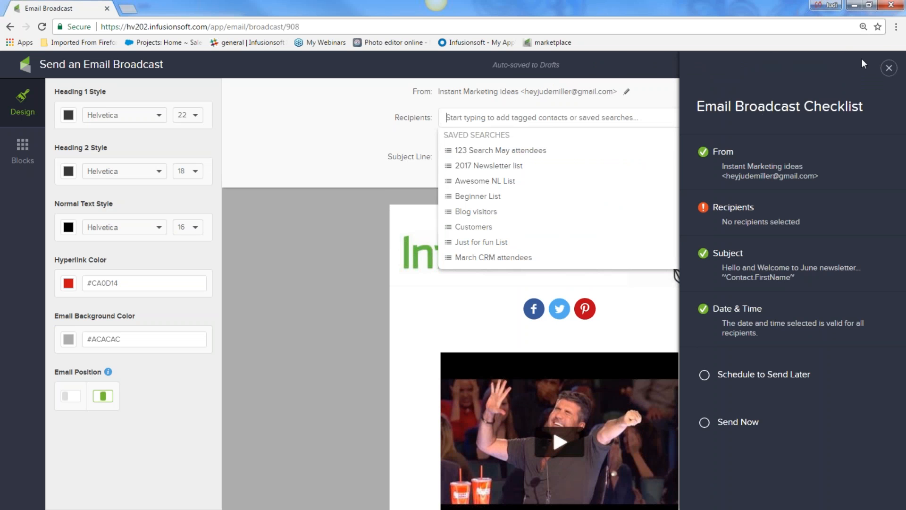
left_click(889, 69)
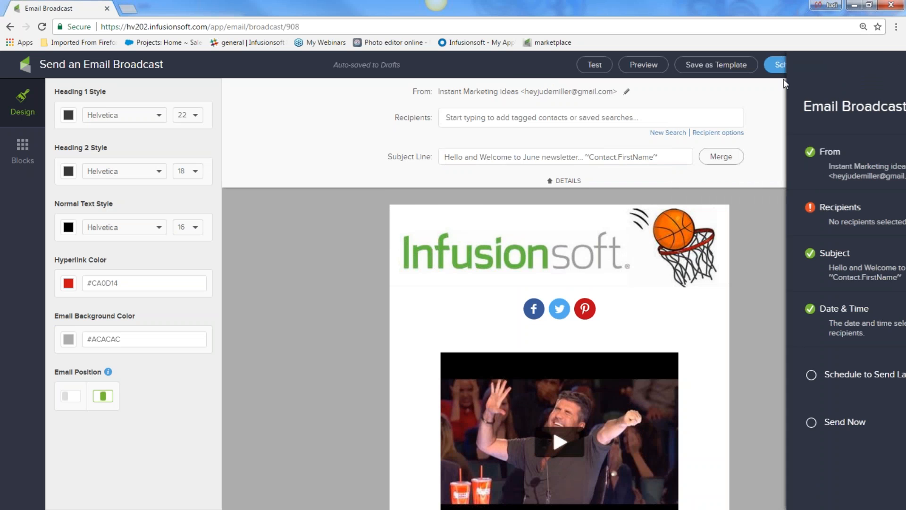
left_click(497, 120)
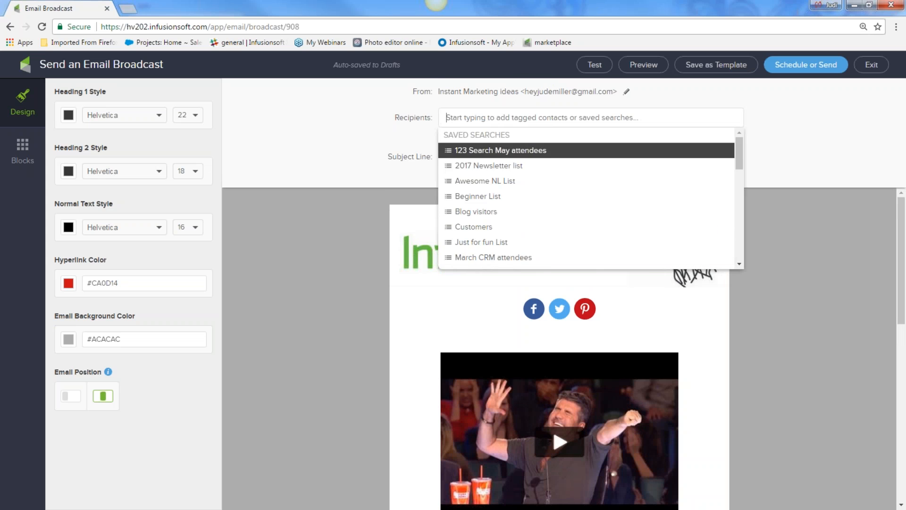
left_click(810, 131)
left_click(674, 135)
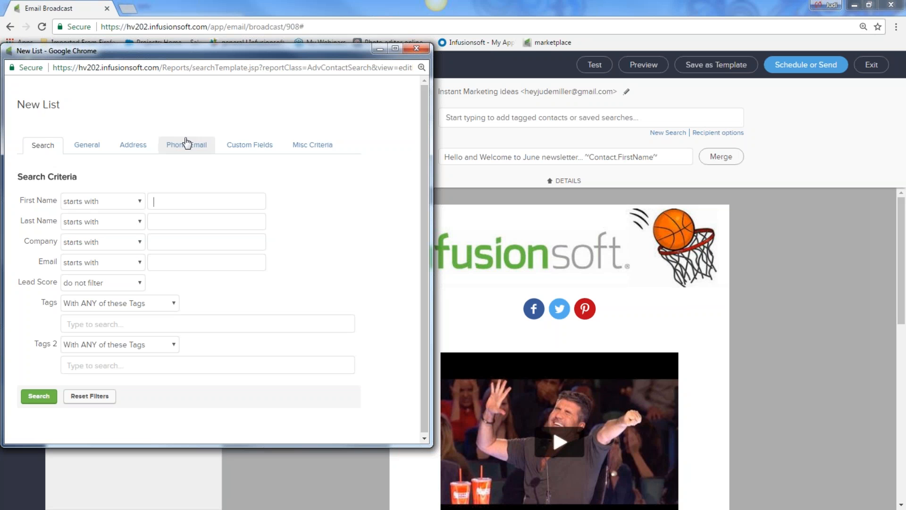
left_click(129, 148)
left_click(118, 258)
scroll(72, 349, "down", 7)
scroll(72, 349, "down", 10)
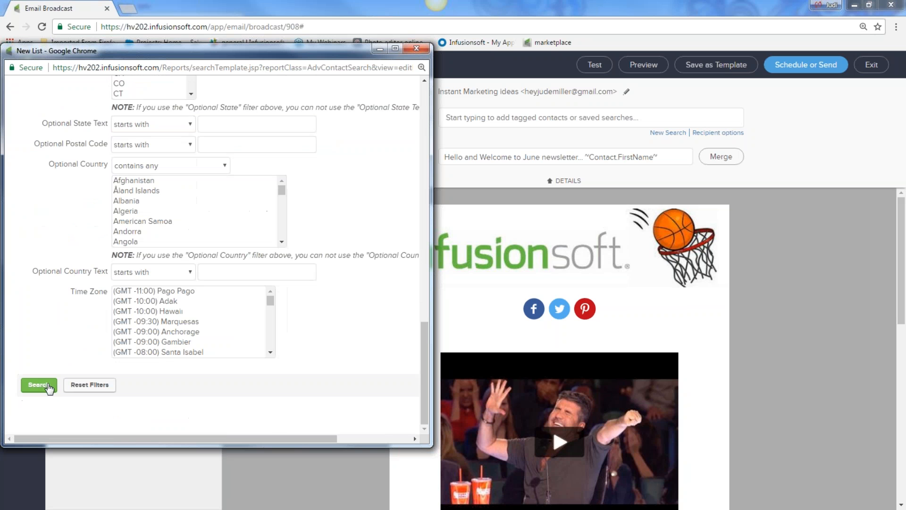
left_click(45, 384)
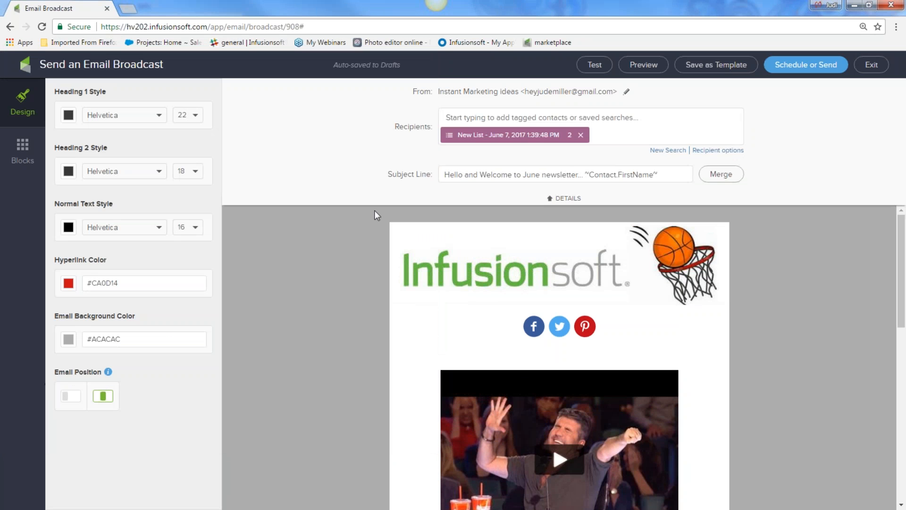
Step: Add a second recipient search for billing state CA and remove that list from the broadcast's recipients
left_click(662, 150)
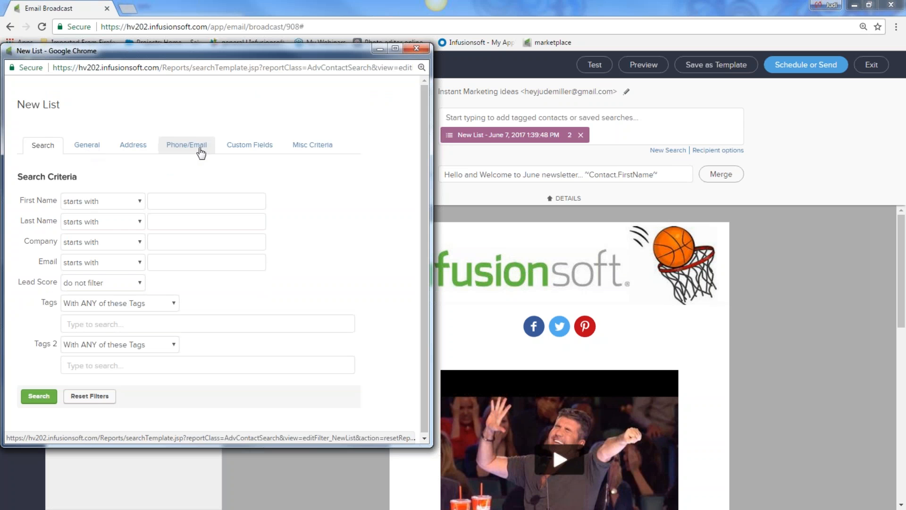
left_click(146, 149)
left_click(119, 269)
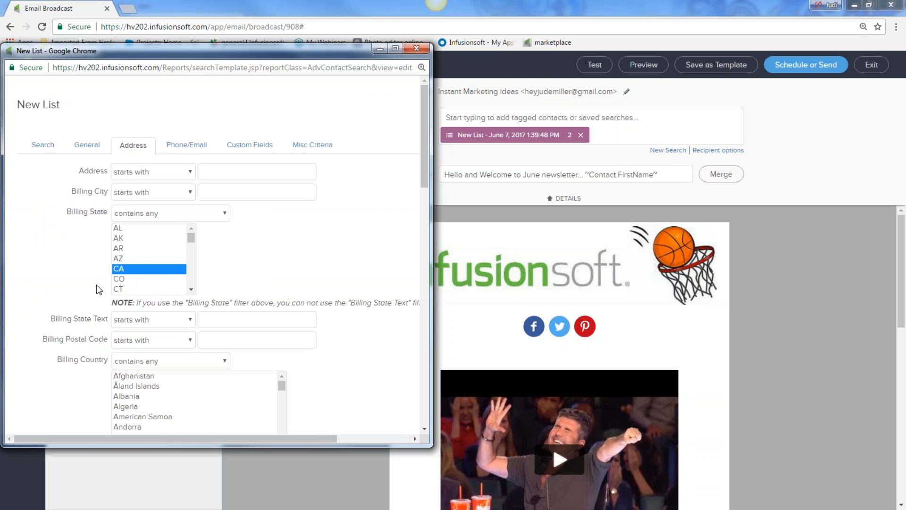
scroll(94, 331, "down", 10)
scroll(93, 337, "down", 5)
left_click(39, 385)
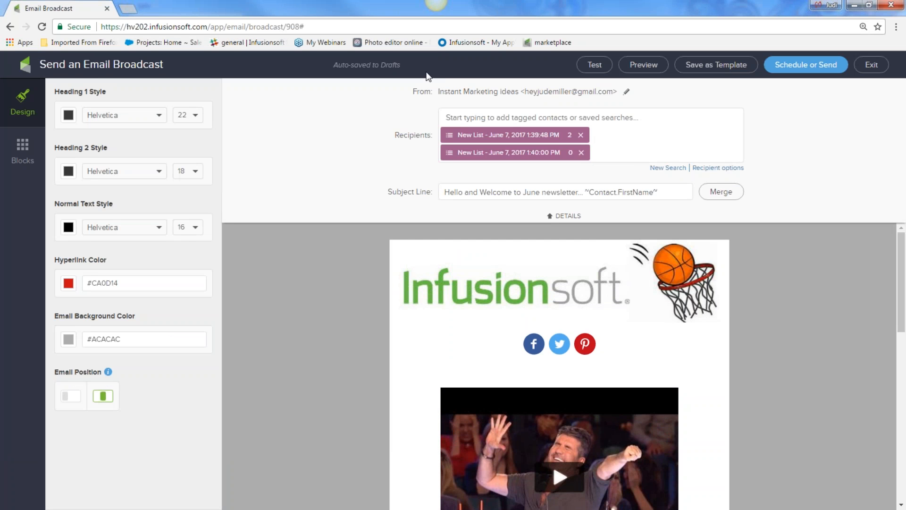
left_click(580, 153)
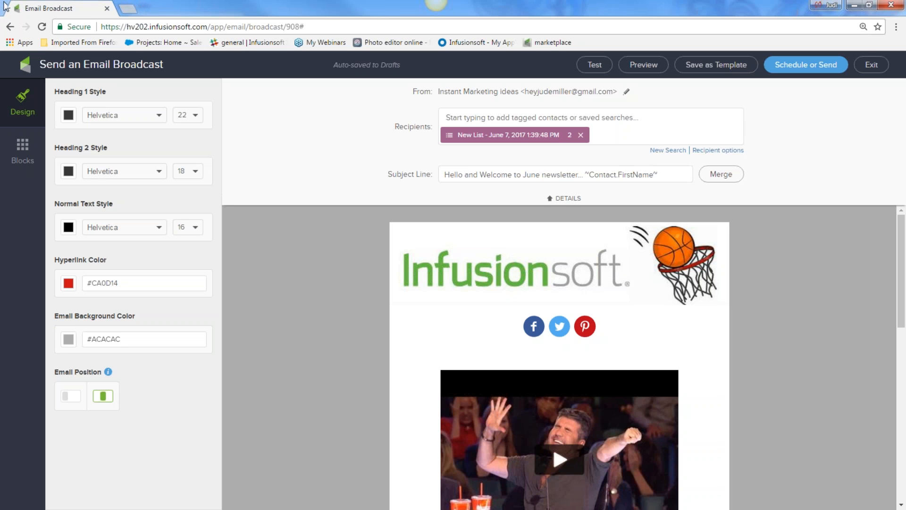
Step: Examine the broadcast's later-sending options, browsing the send-date calendar to November 2017, and close the checklist without scheduling
left_click(664, 149)
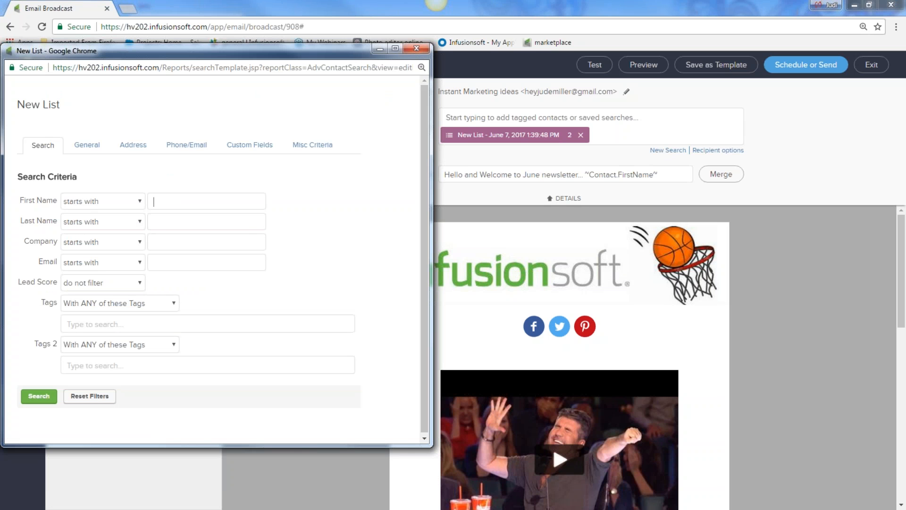
left_click(557, 152)
left_click(799, 64)
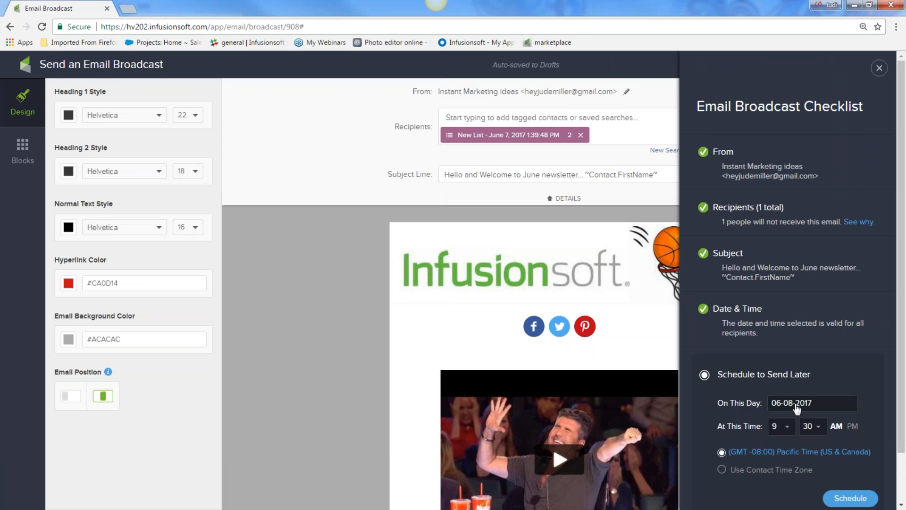
left_click(798, 405)
left_click(867, 402)
left_click(867, 402)
left_click(867, 402)
left_click(867, 402)
left_click(867, 402)
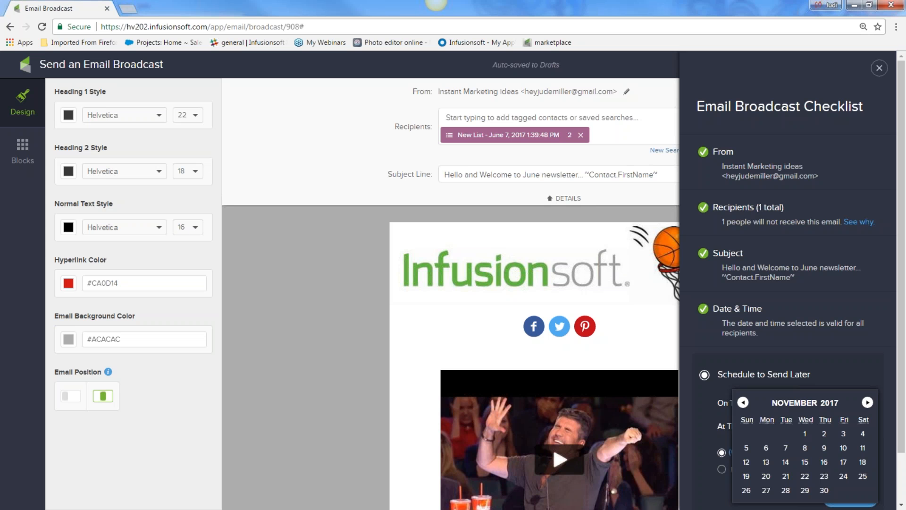
left_click(453, 252)
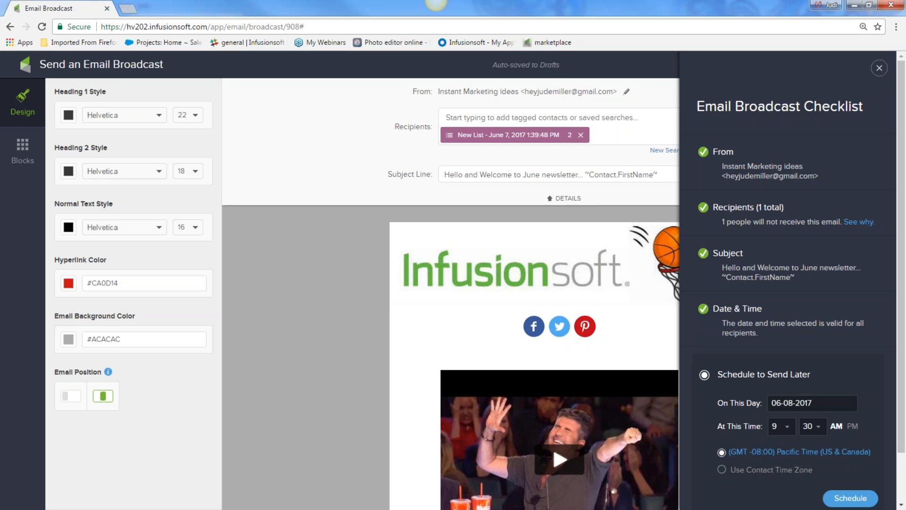
left_click(879, 68)
Step: Check which tag is attached to the "Get ideas now" button's file download link
scroll(579, 280, "down", 10)
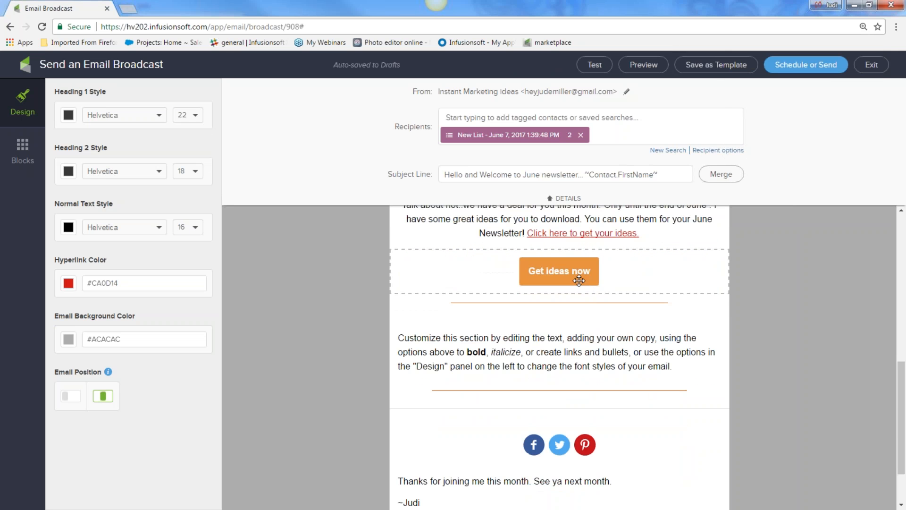
left_click(578, 280)
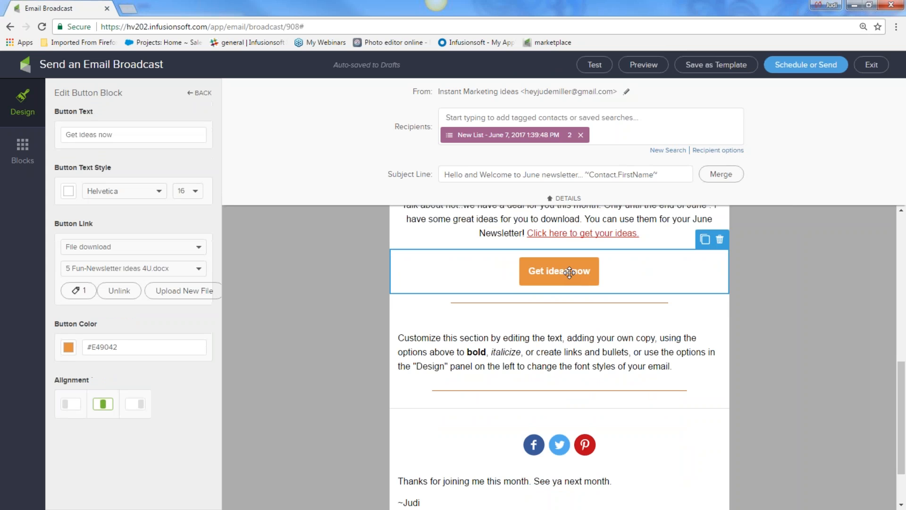
left_click(82, 291)
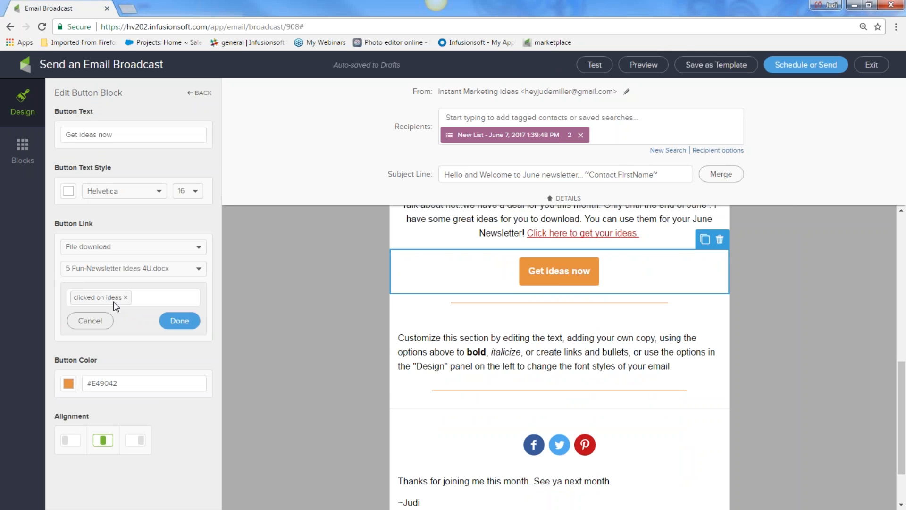
Step: Attach the first tag matching "do" to the "Click here to get your ideas." text and insert the link with its URL left blank
scroll(653, 439, "up", 4)
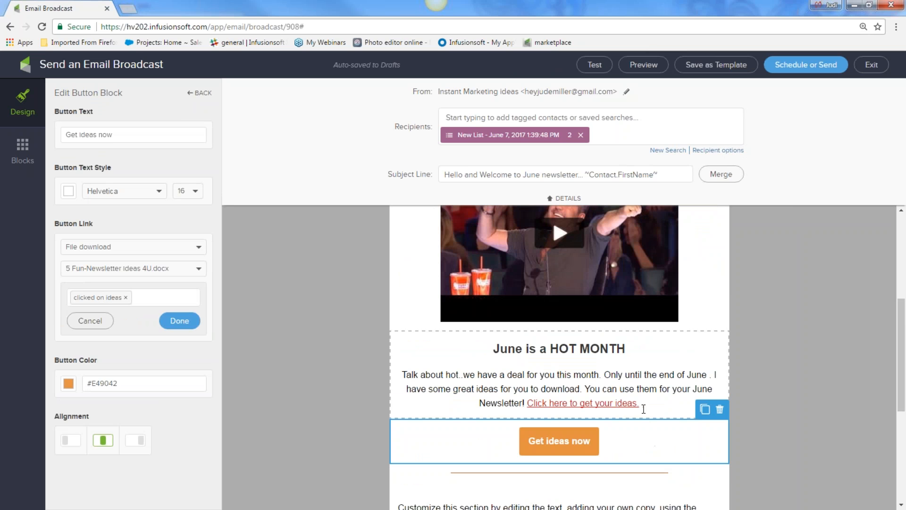
left_click(577, 404)
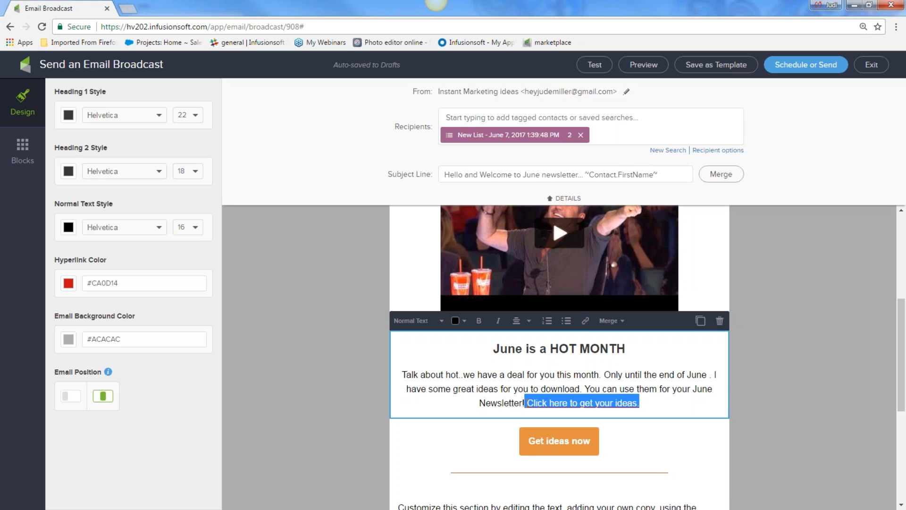
left_click(585, 320)
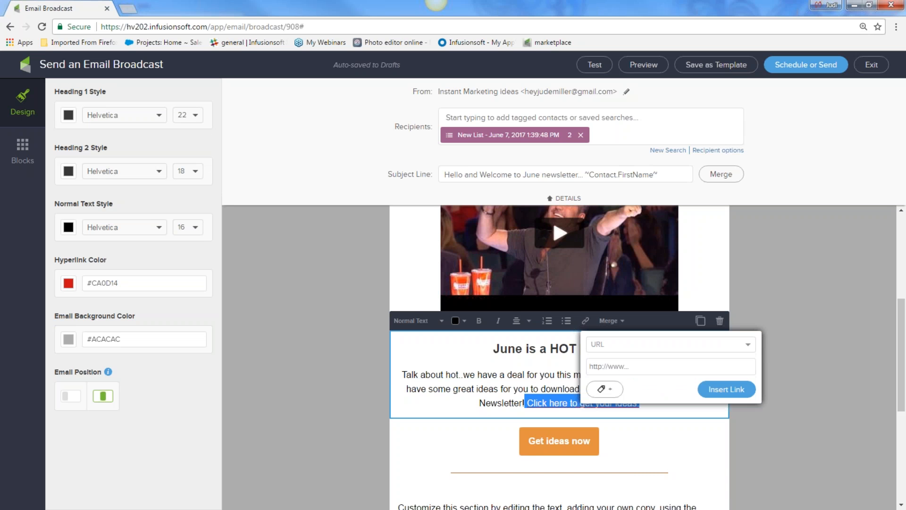
left_click(604, 389)
left_click(613, 395)
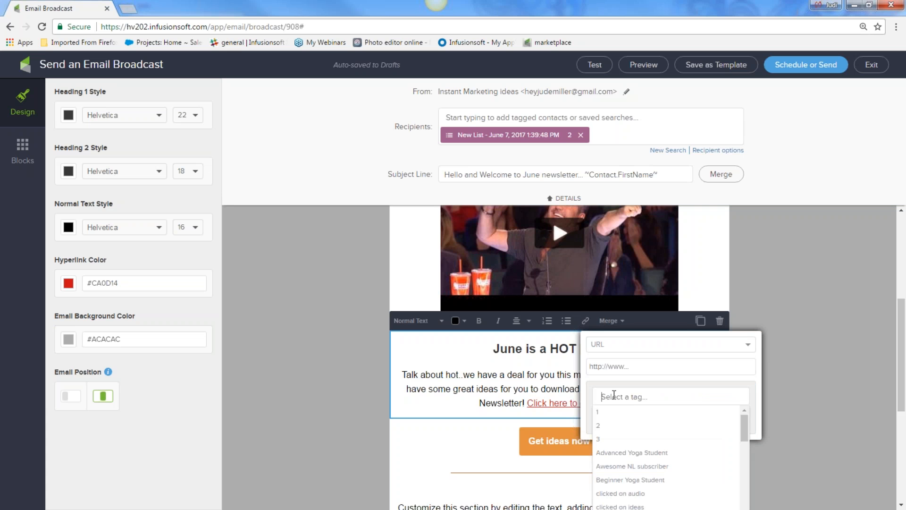
type("do")
left_click(621, 415)
left_click(717, 419)
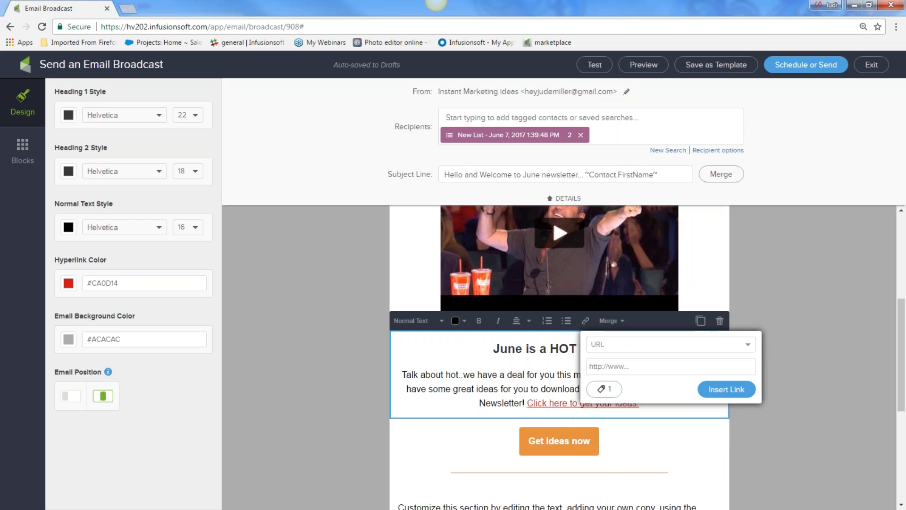
left_click(721, 388)
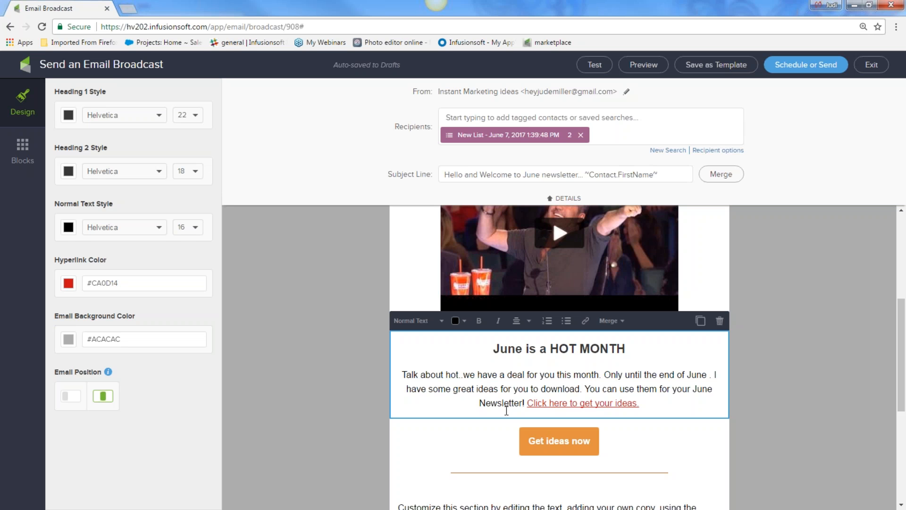
Step: Open the Infusionsoft dashboard at hv202.infusionsoft.com in a separate browser tab, keeping the broadcast draft open
left_click(134, 10)
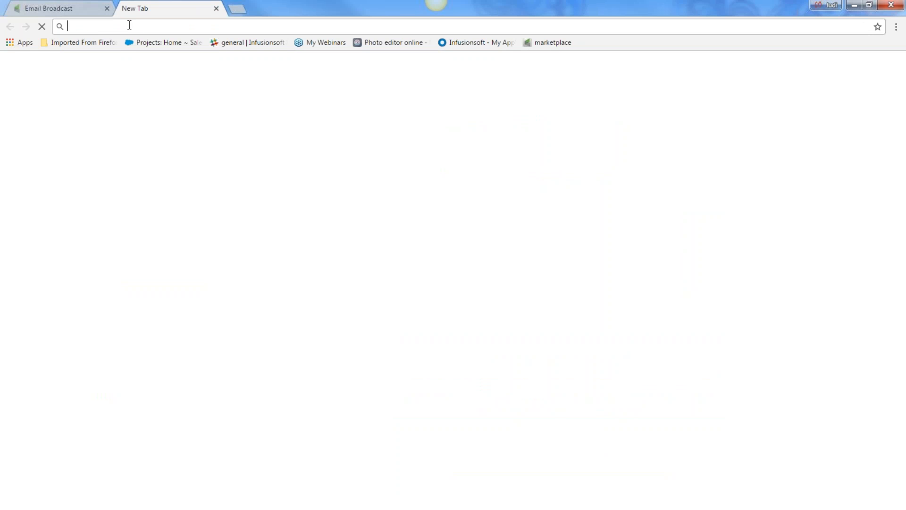
type("hv202.infusionsoft.com")
key("Return")
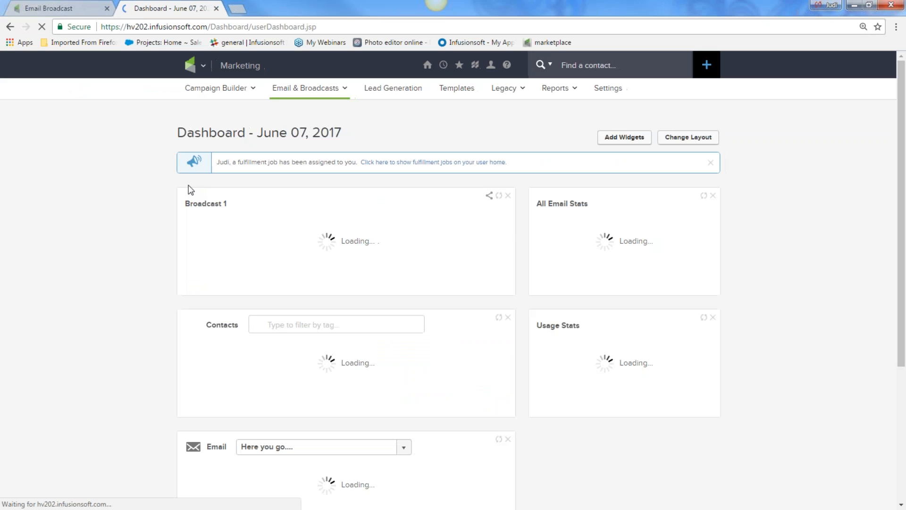
Step: Run a new contact search for everyone with the "downloaded ideas" tag
mouse_move(200, 66)
left_click(288, 116)
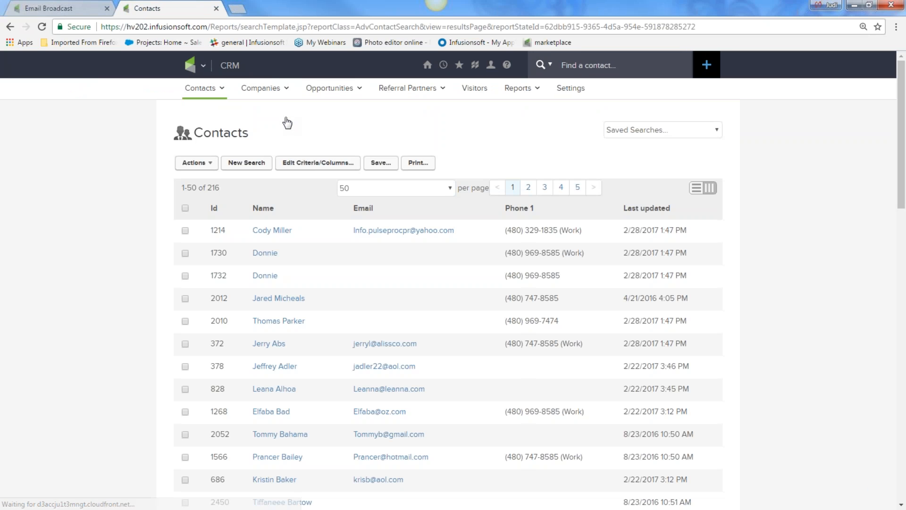
left_click(241, 164)
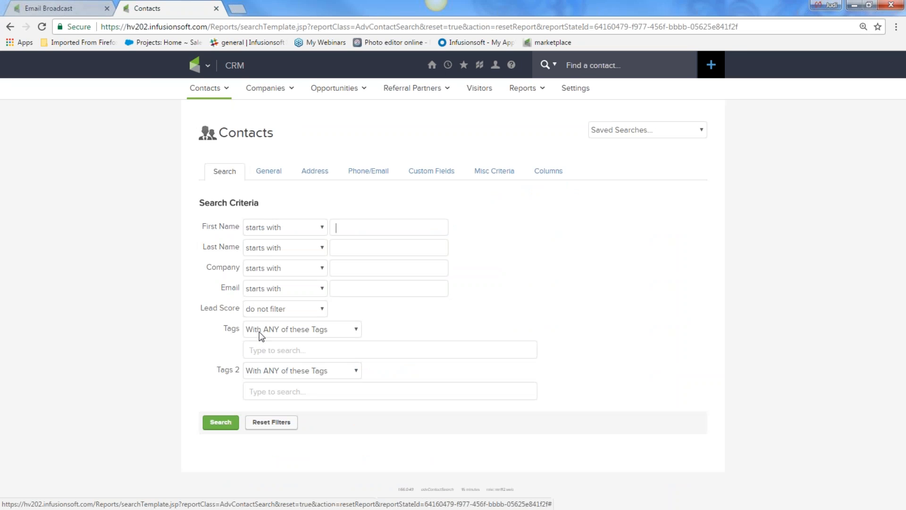
left_click(253, 344)
type("do")
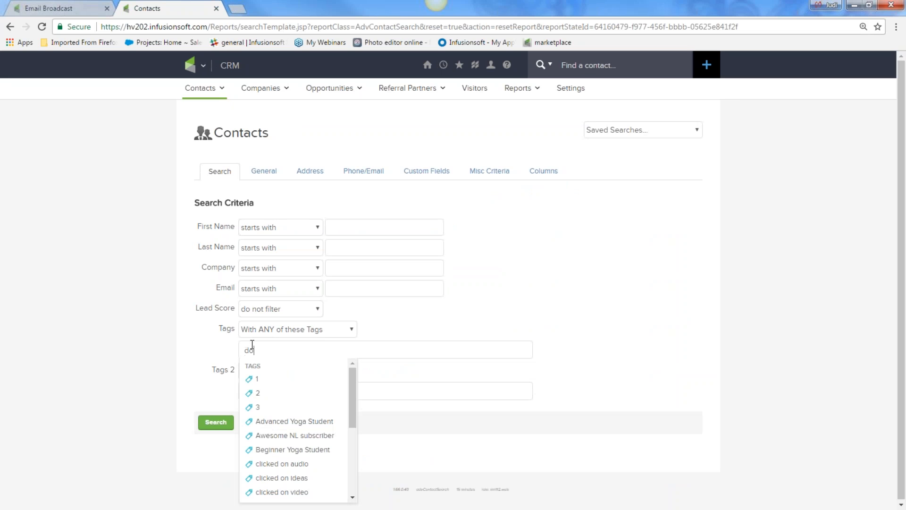
left_click(285, 378)
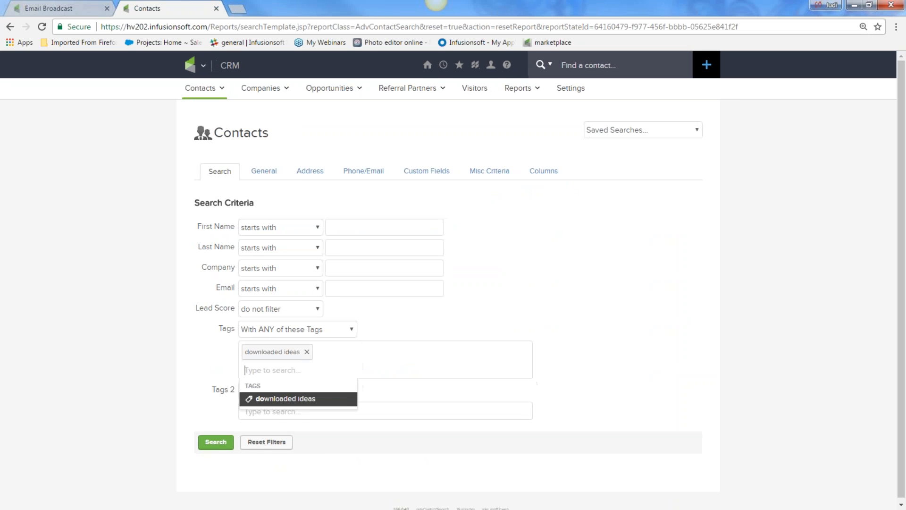
left_click(217, 443)
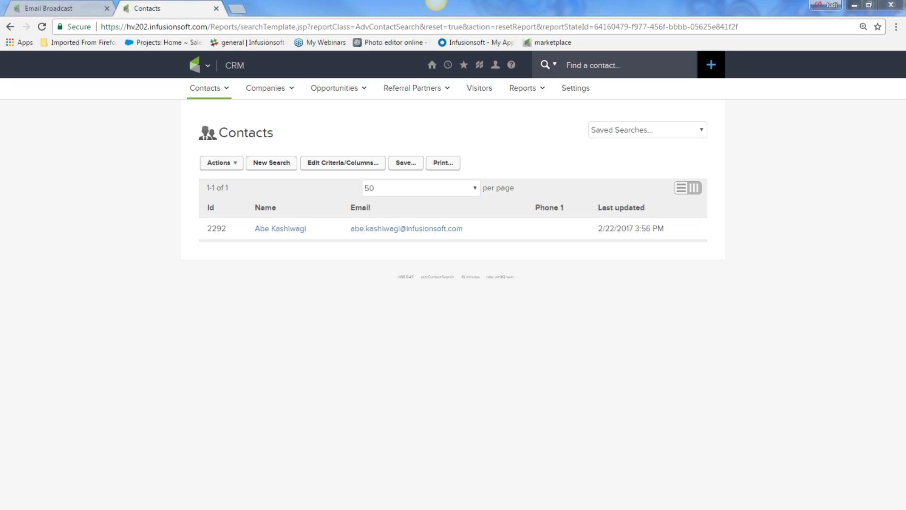
Step: Switch to the Infusionsoft Help Center in Firefox and view all Infusionsoft Basic Training webinars under Free Training Webinars
left_click(857, 9)
left_click(67, 22)
scroll(182, 144, "up", 5)
left_click(486, 90)
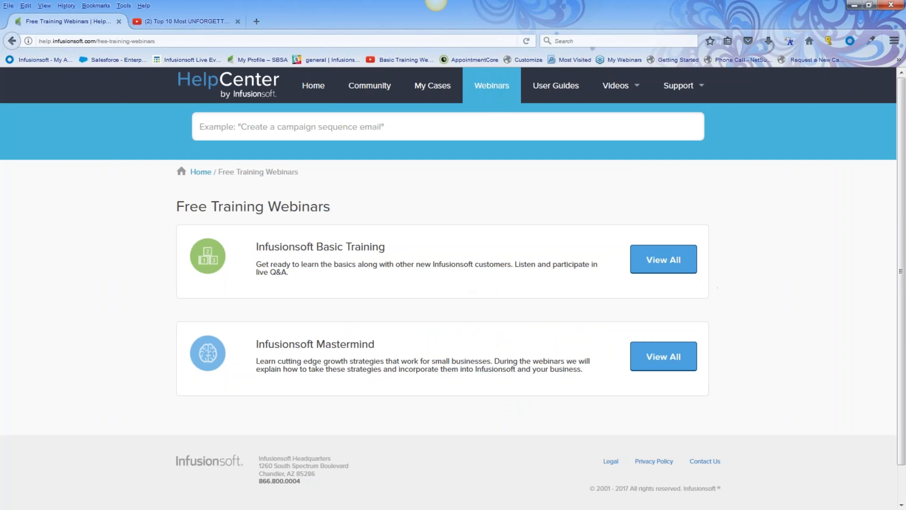
left_click(662, 259)
scroll(541, 335, "down", 5)
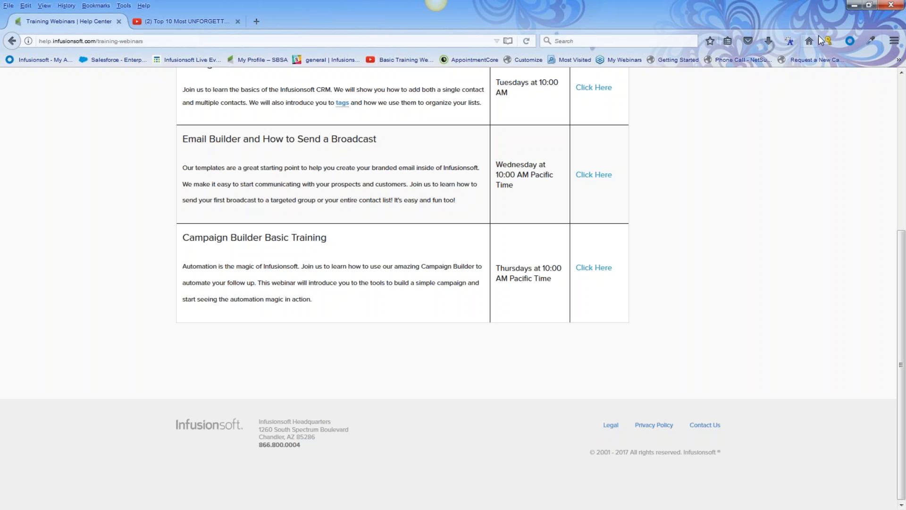
Step: Switch from the Help Center to the New List search window in Chrome and highlight the app name "hv202" in its web address
left_click(854, 6)
left_click(398, 48)
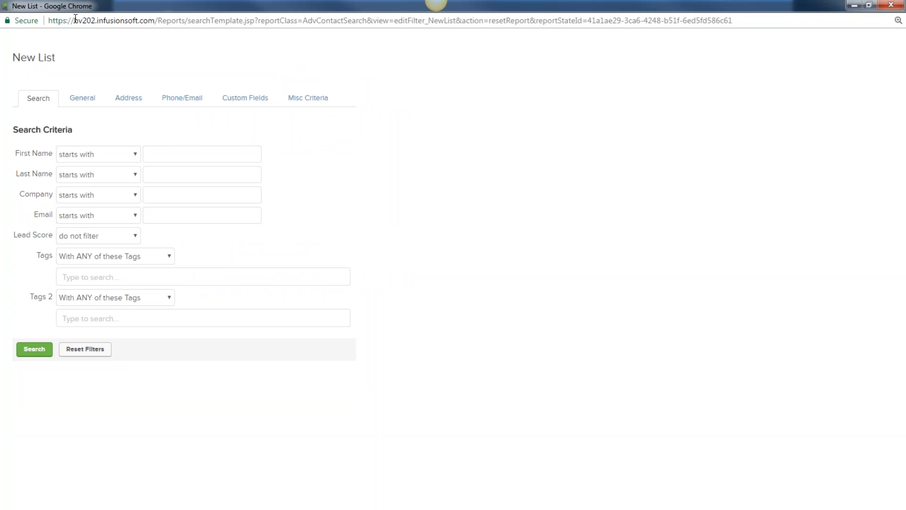
left_click_drag(75, 21, 96, 22)
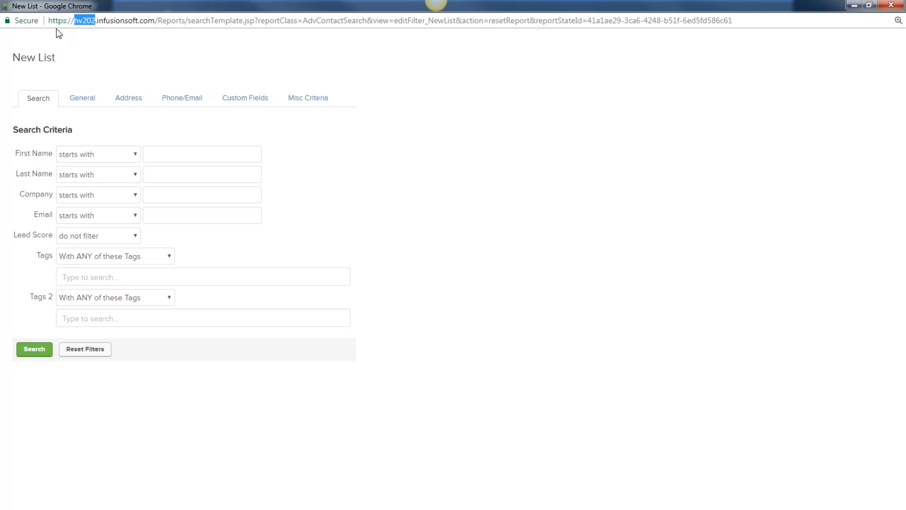